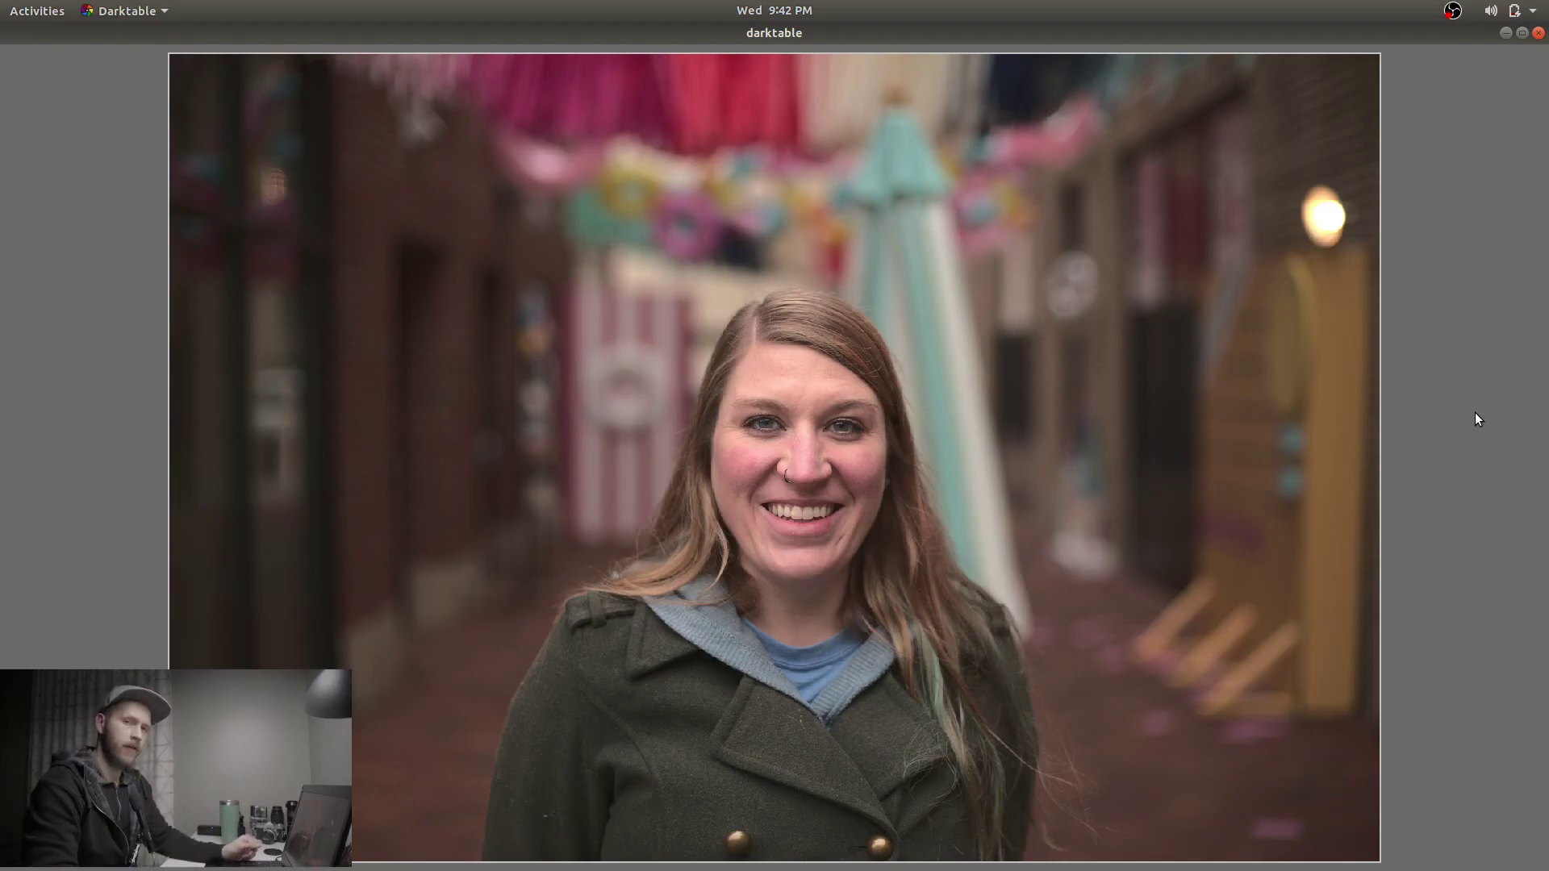
Bring up alleyway portrait image 5 in the darkroom, with base curve and white balance active.
key(ctrl+y)
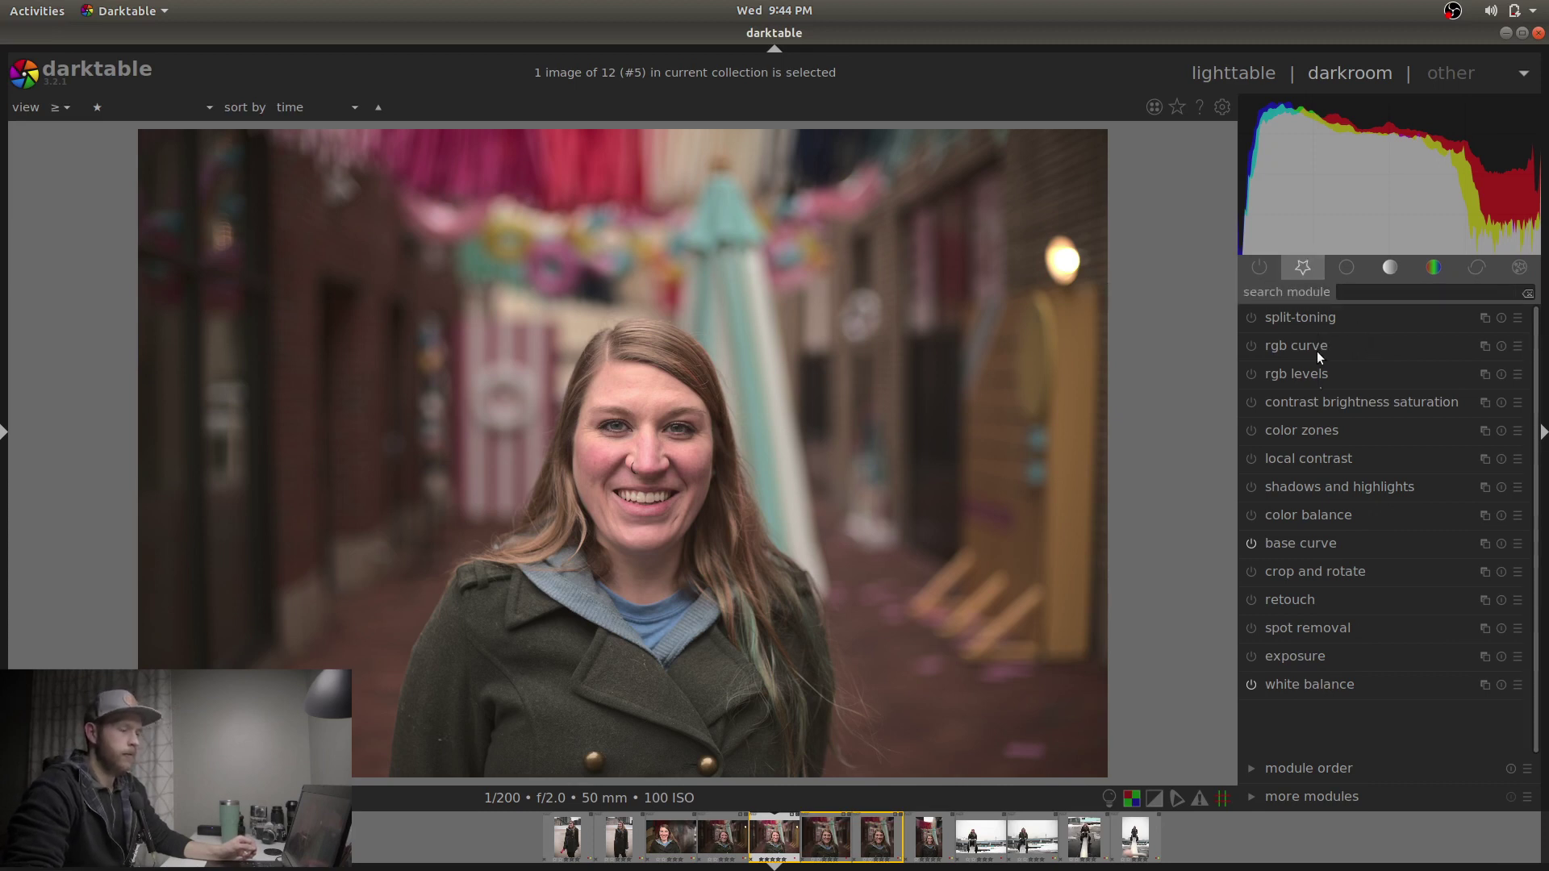
click(1334, 656)
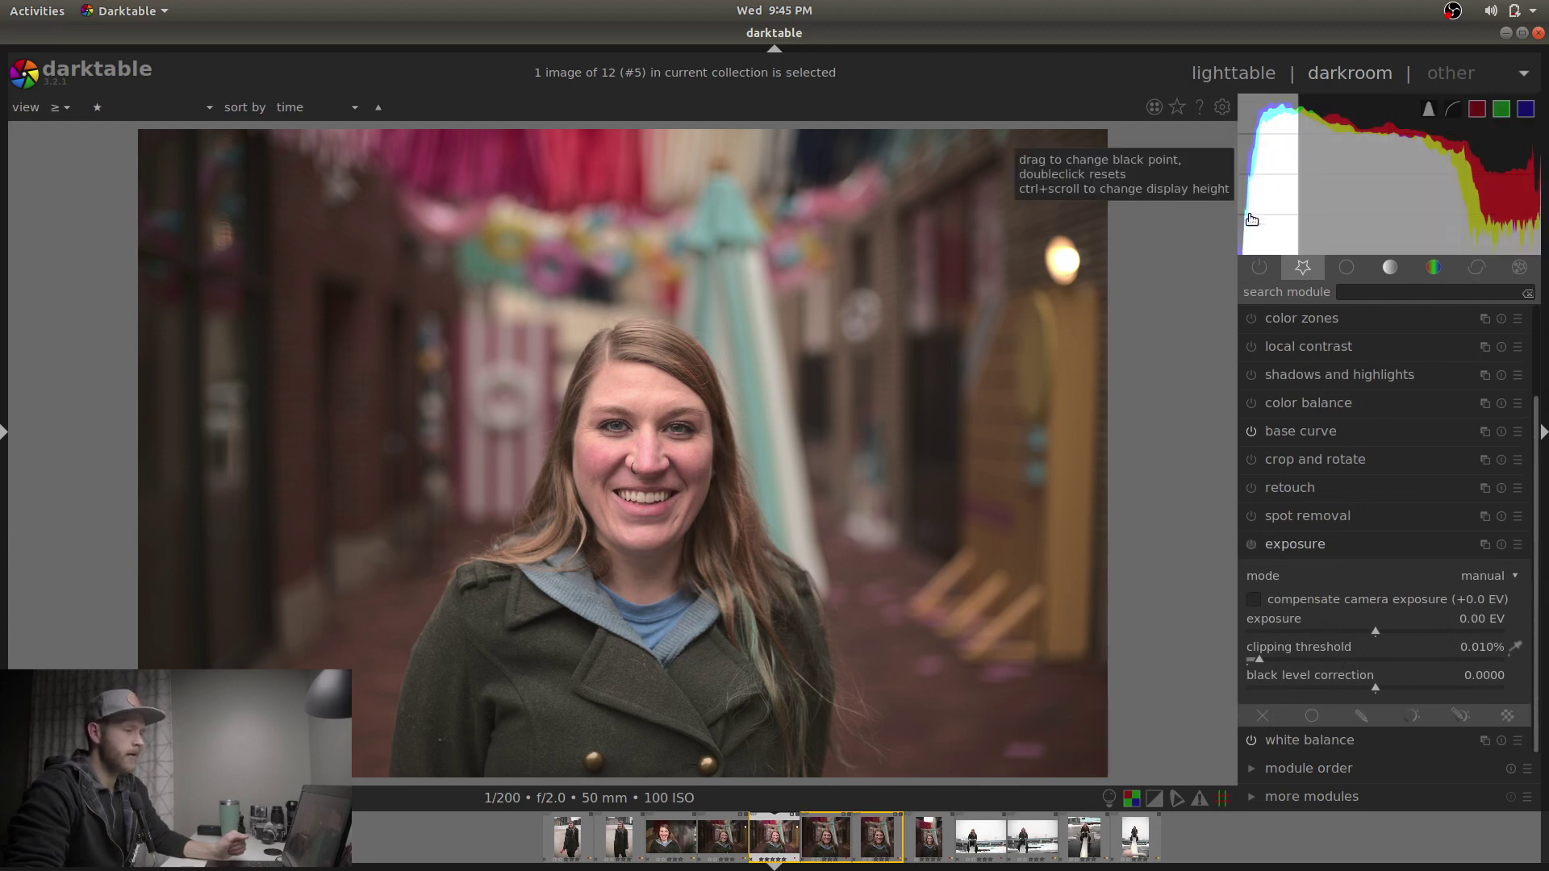
click(1353, 545)
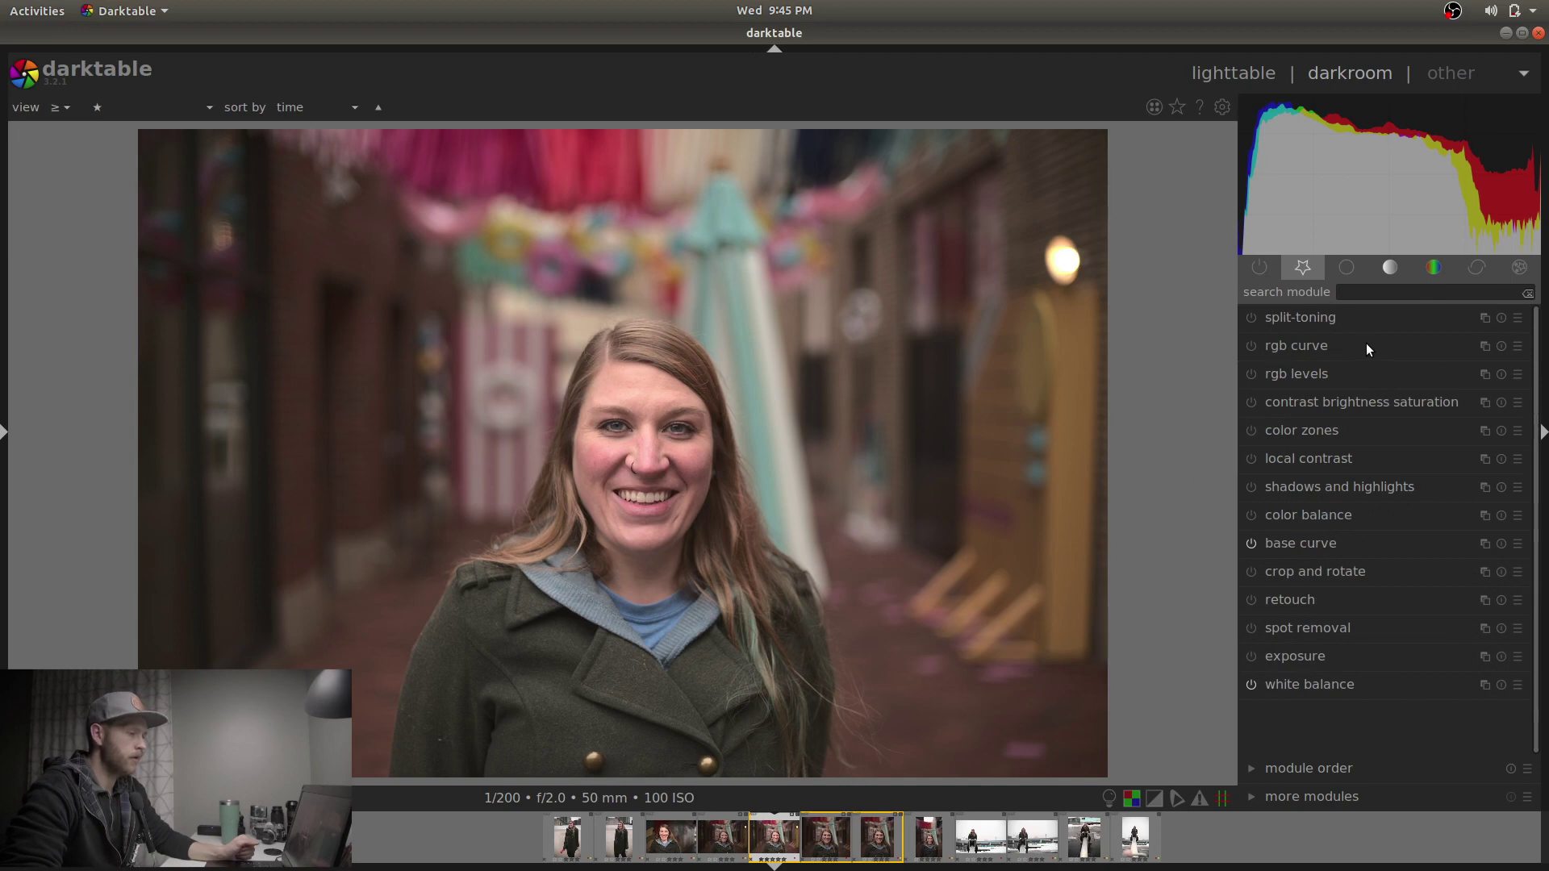
Apply the 'contrast - high (gamma 2.2)' RGB curve preset with the clipping indicator on.
click(1339, 350)
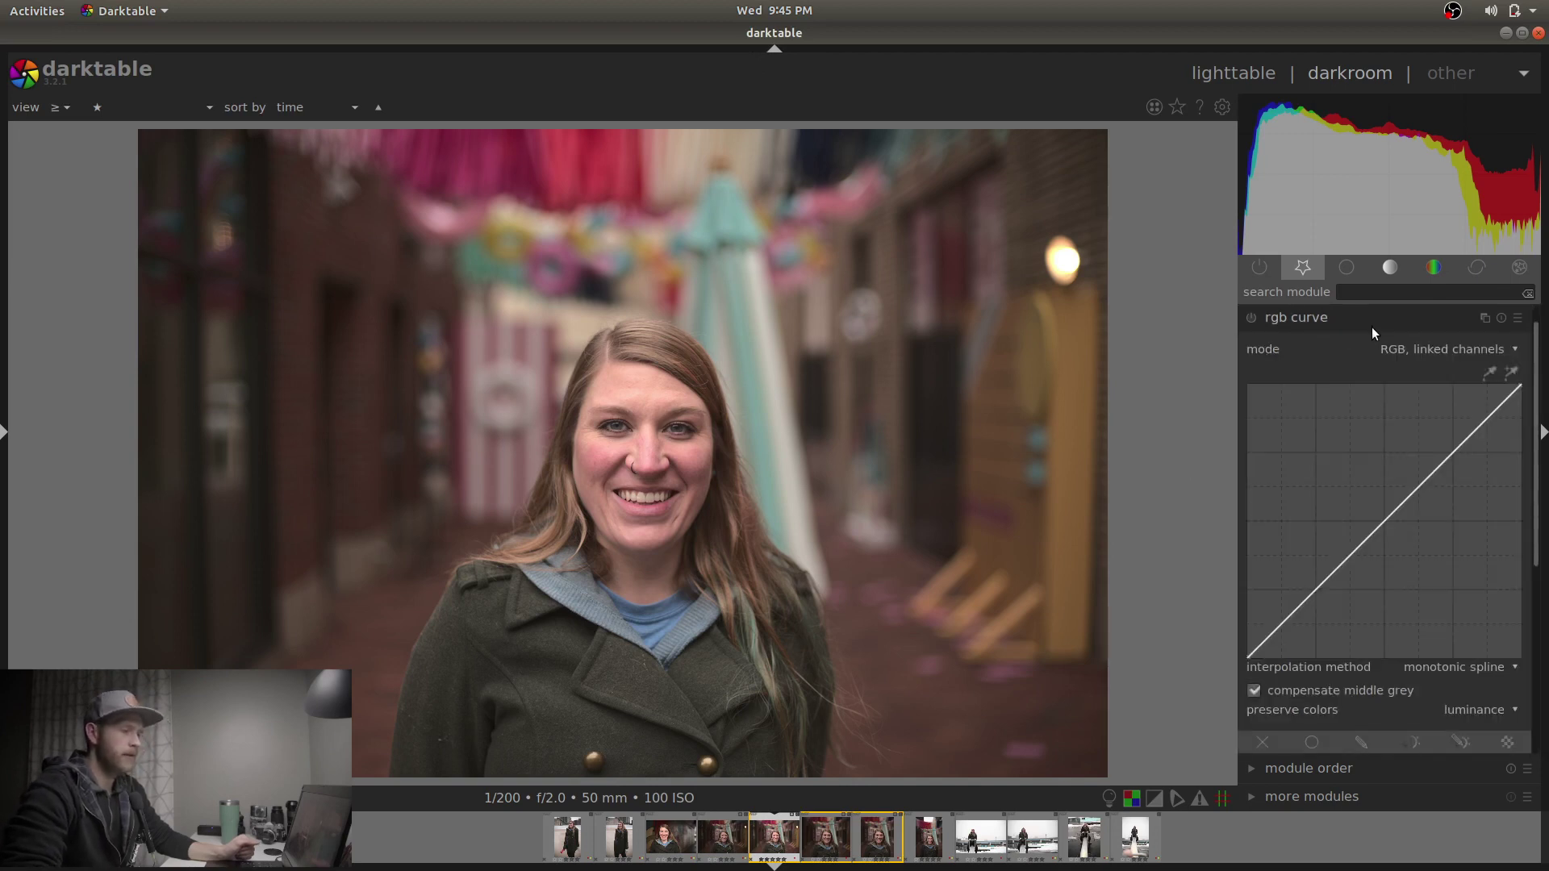
click(1518, 318)
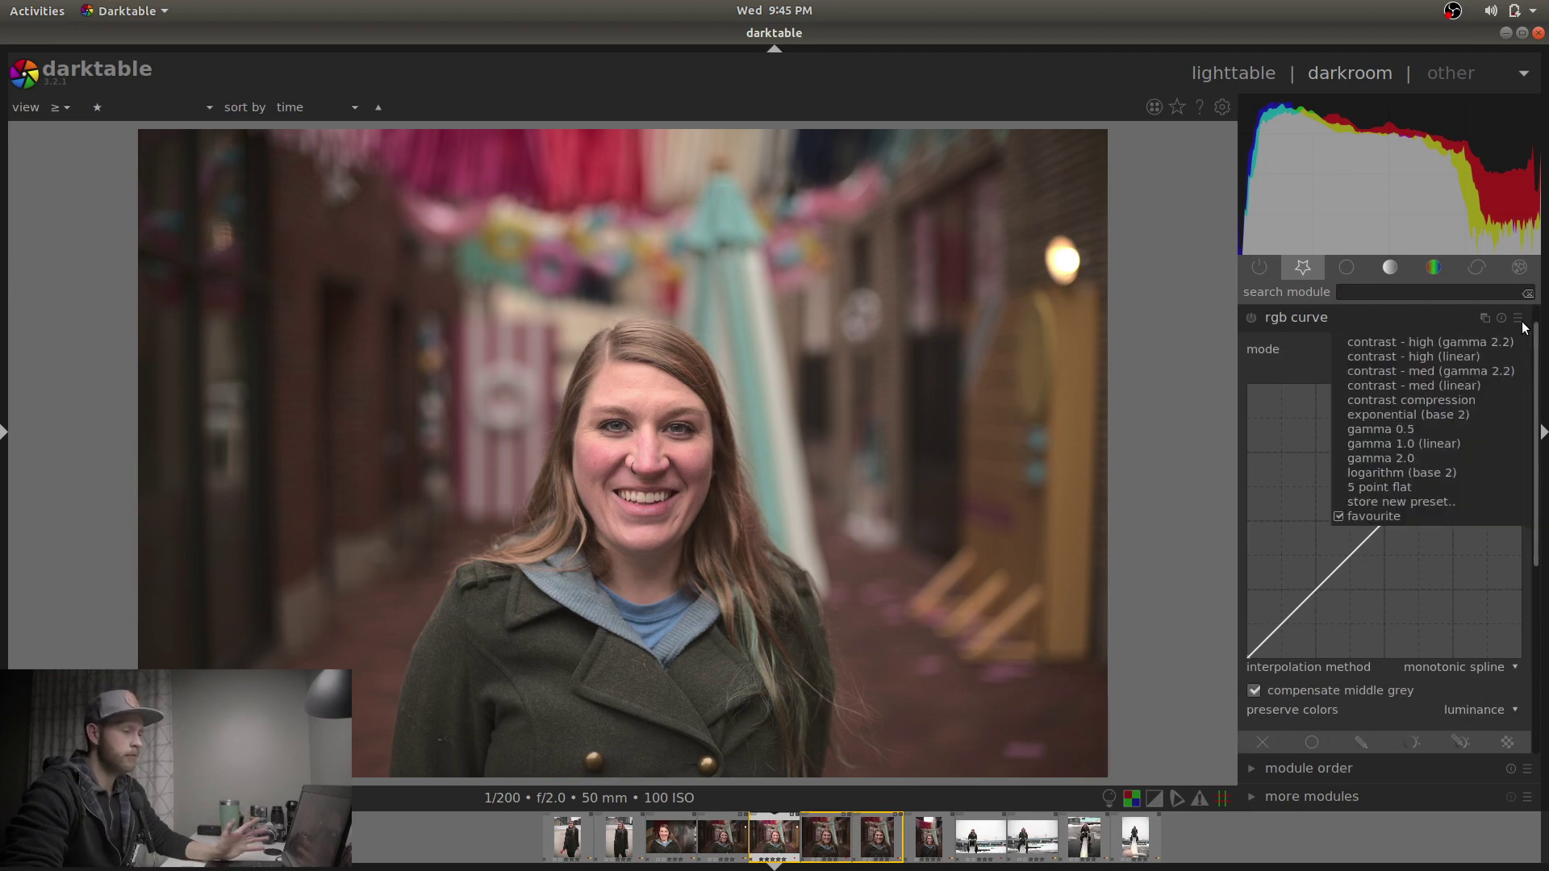
click(1483, 342)
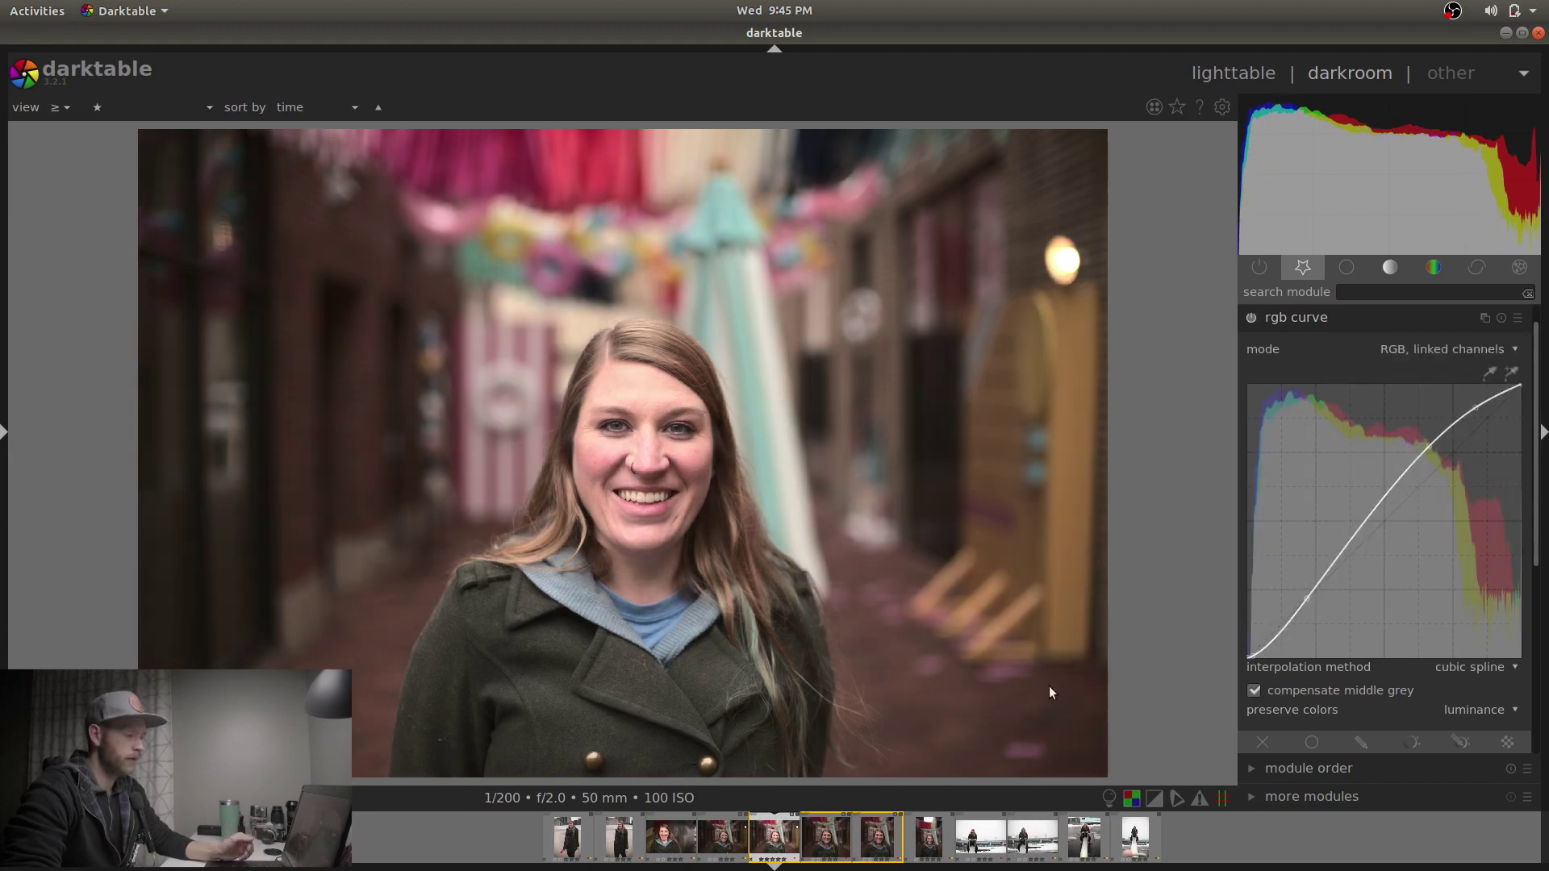
click(1154, 798)
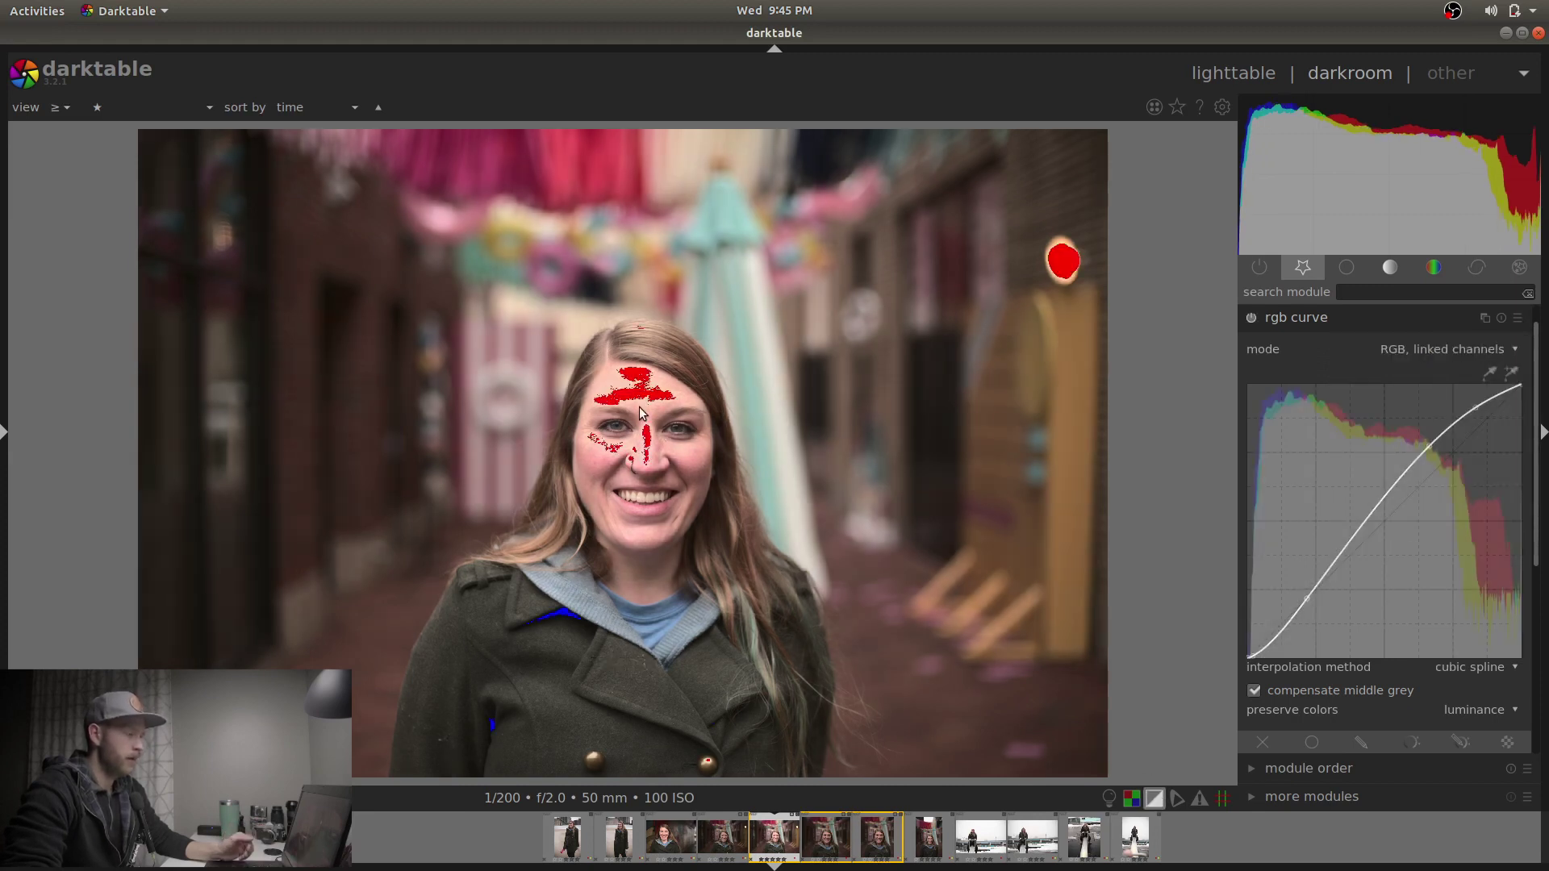
click(1339, 318)
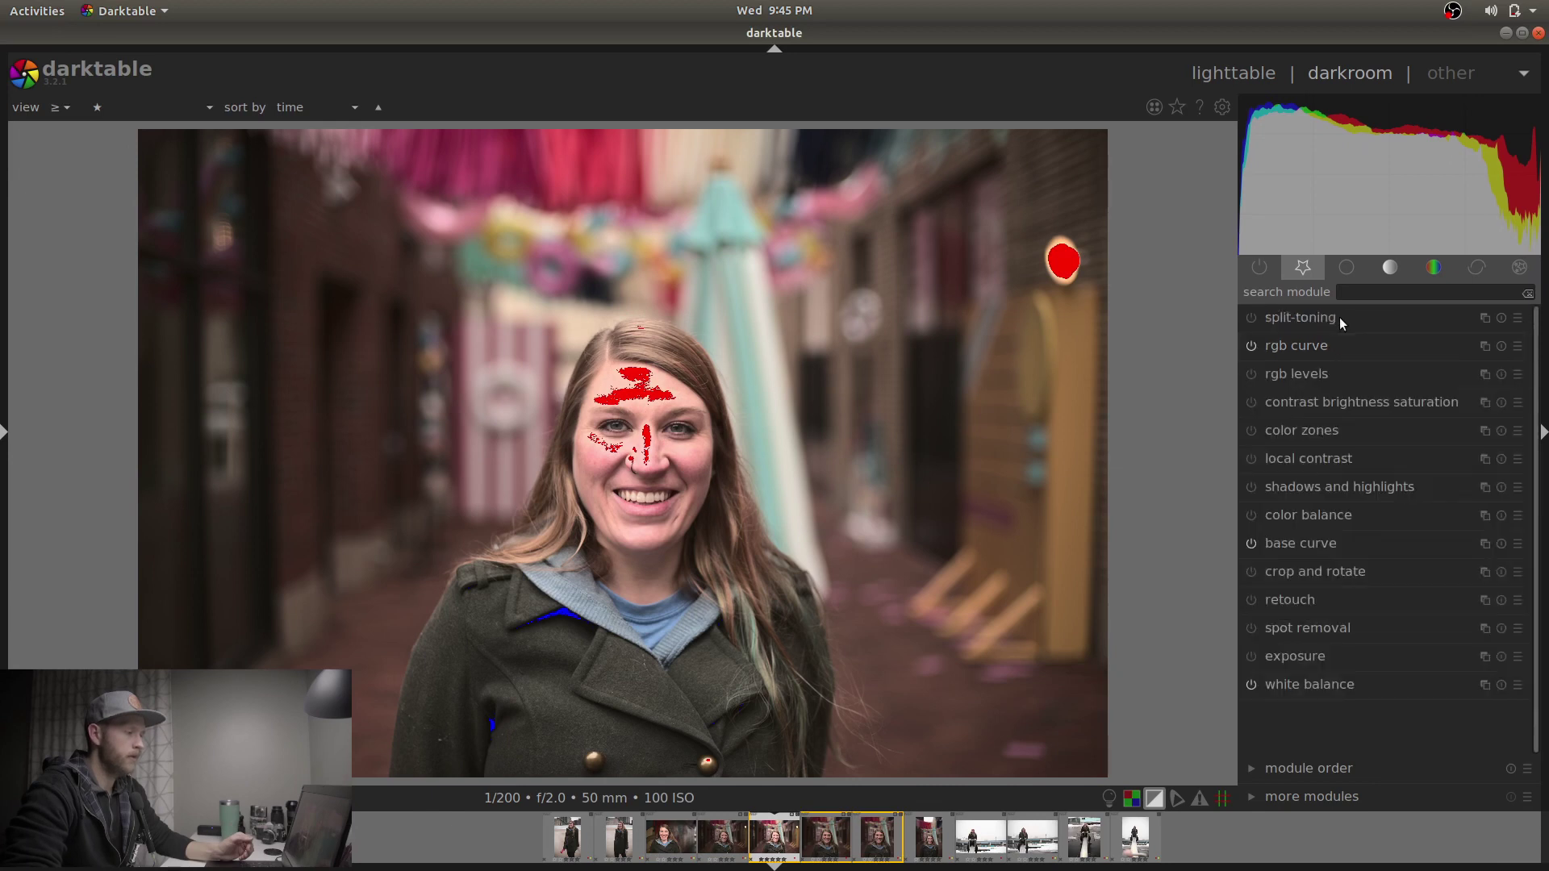
Lower the exposure to -0.50 EV and turn the clipping warning off.
click(1314, 655)
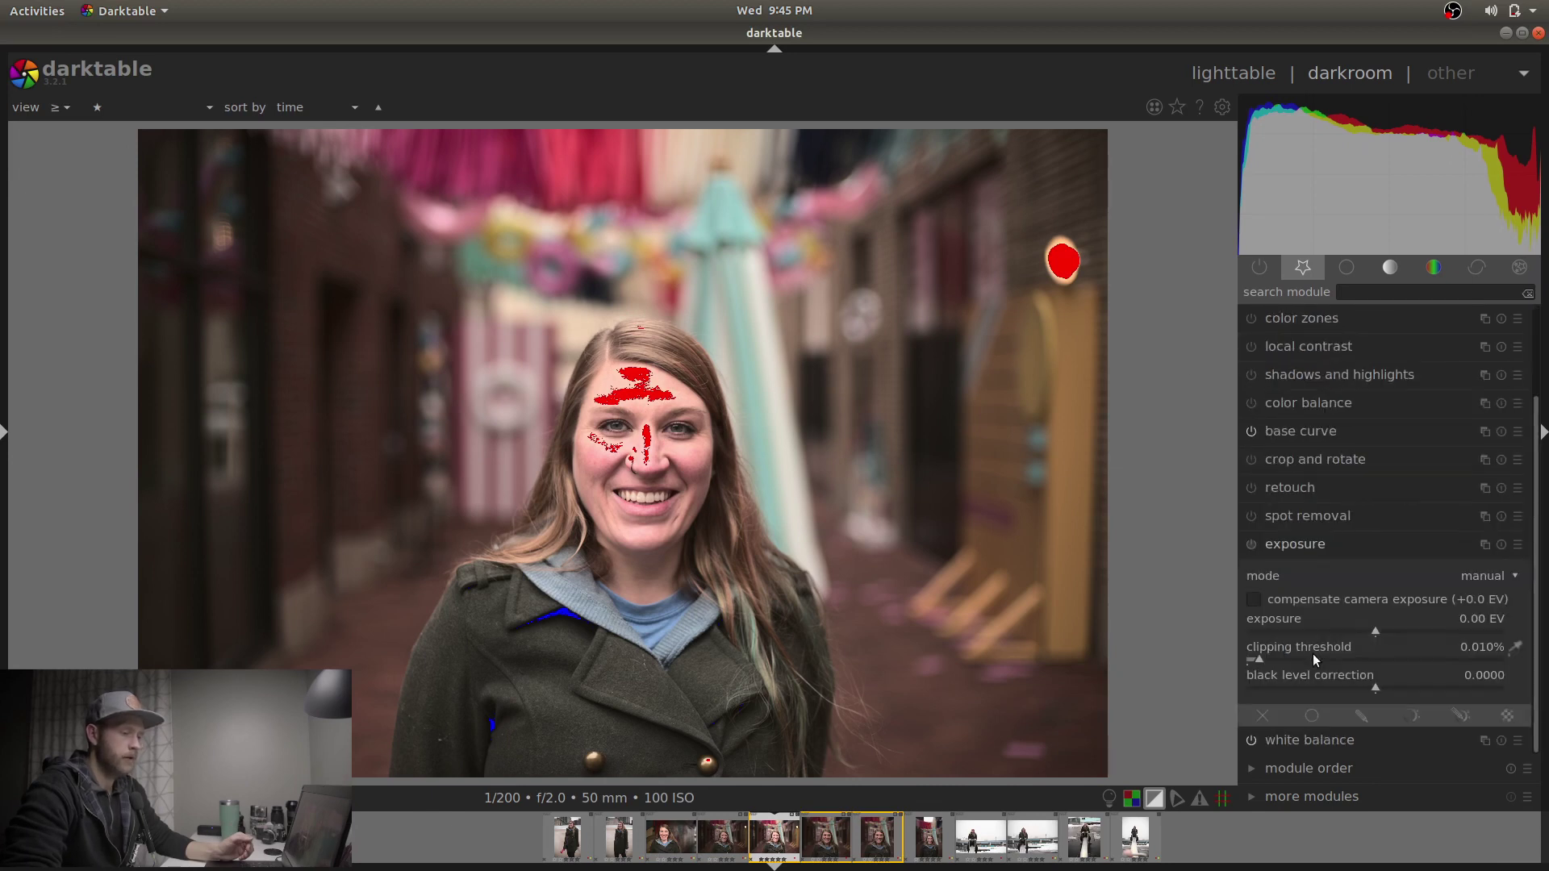
click(1364, 631)
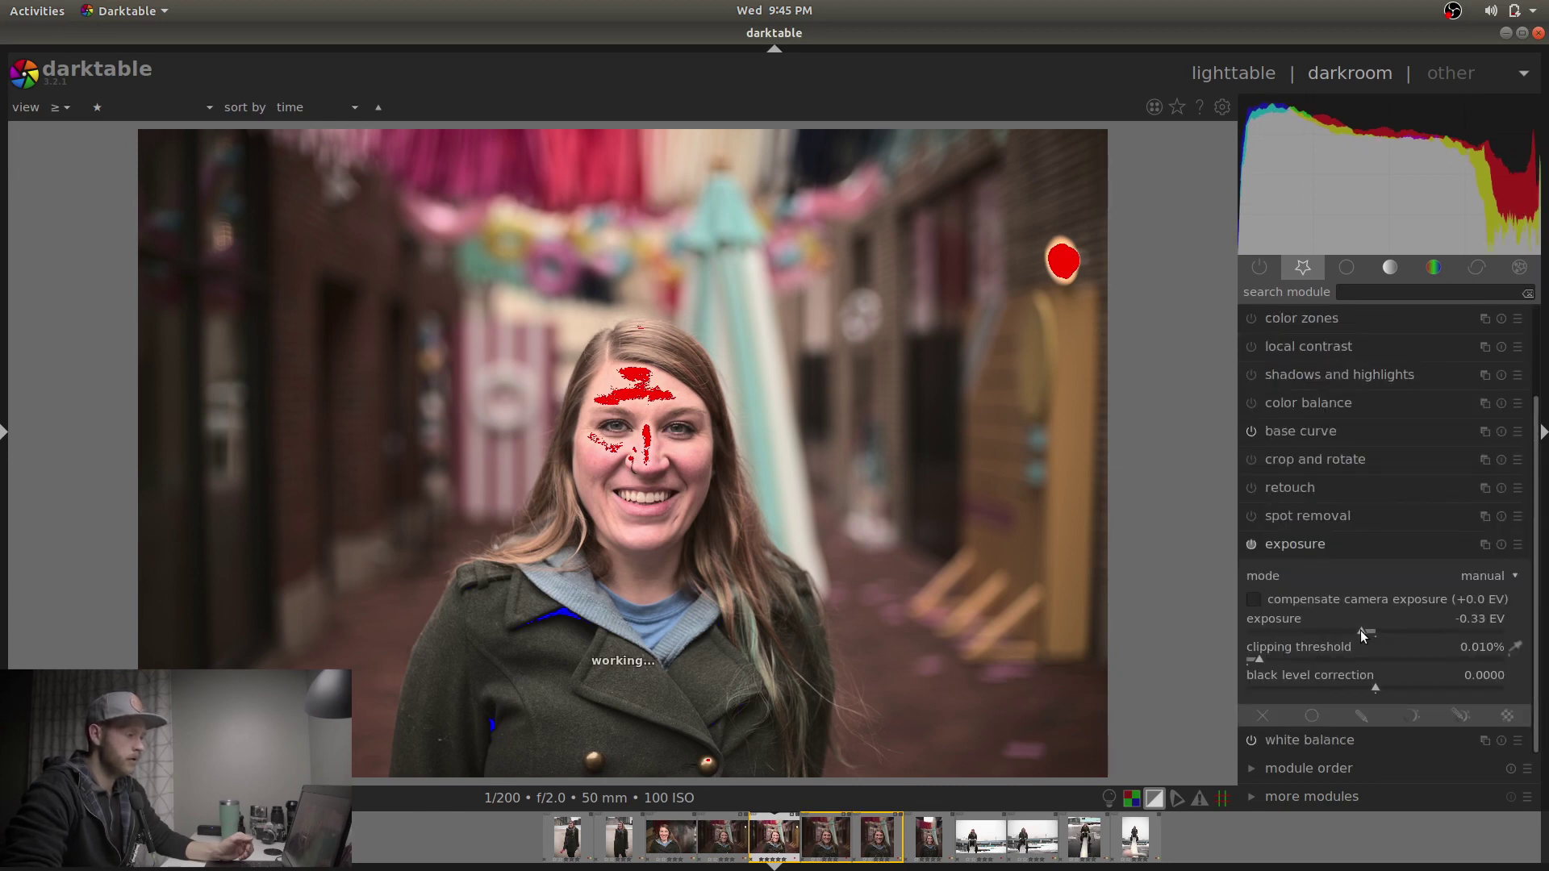
click(1359, 631)
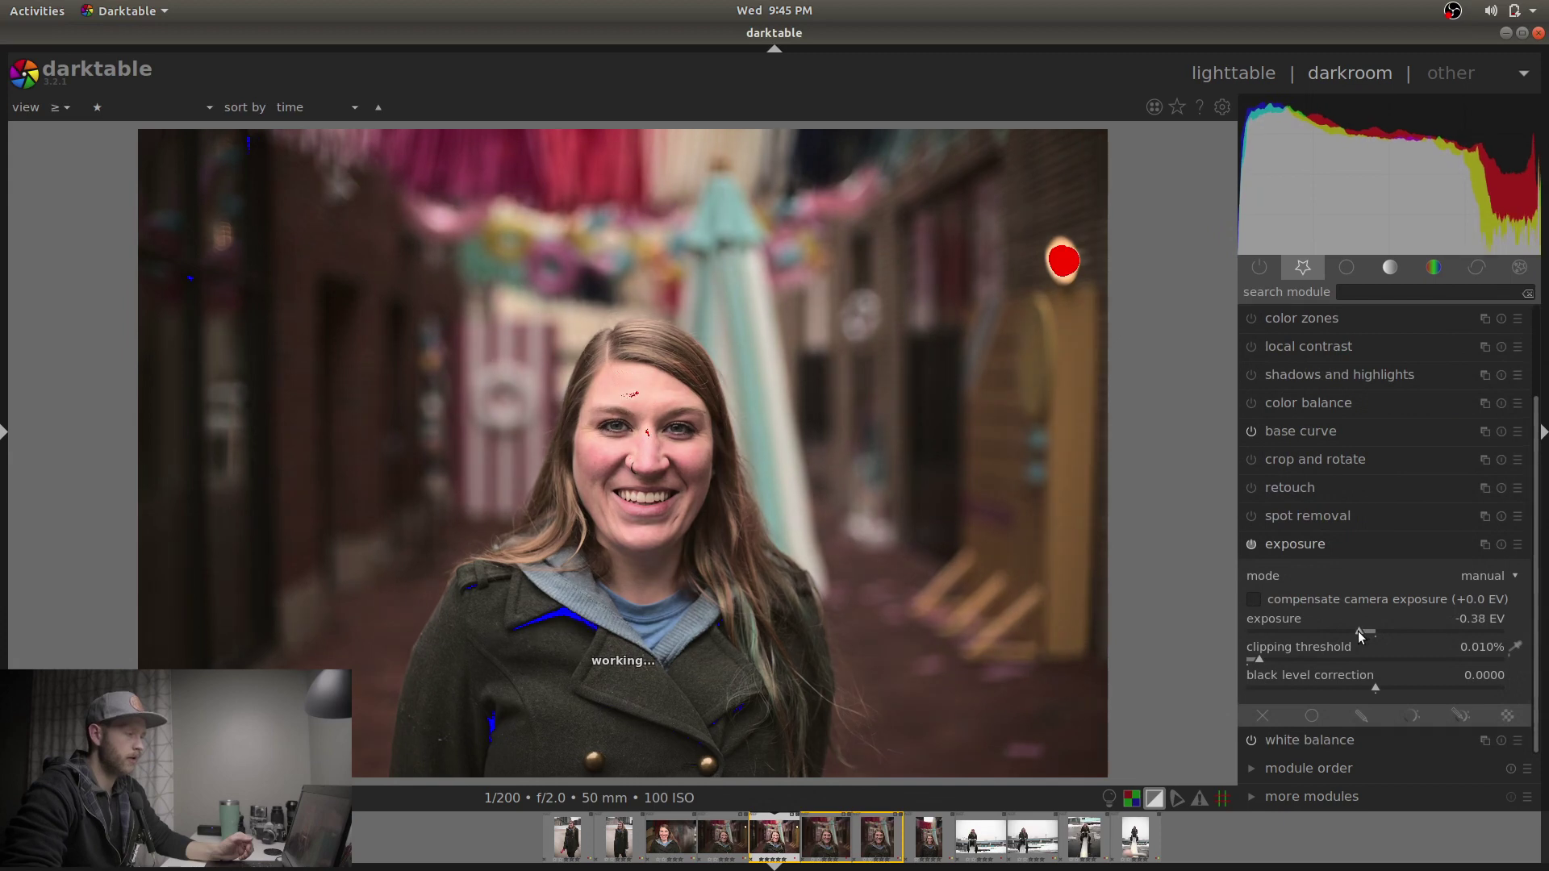
click(1356, 632)
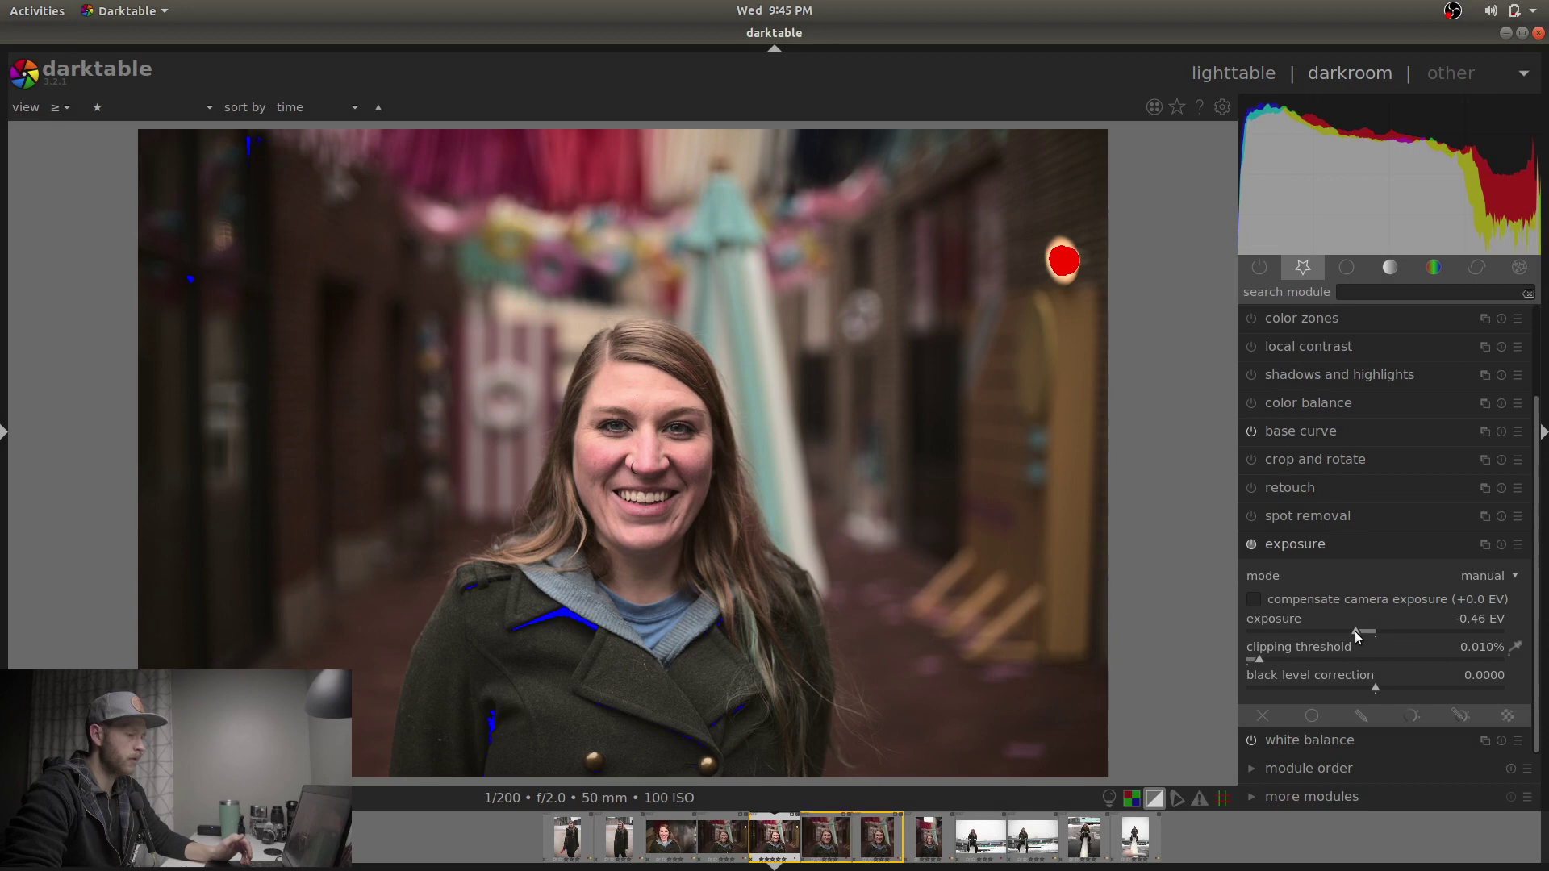
click(1354, 631)
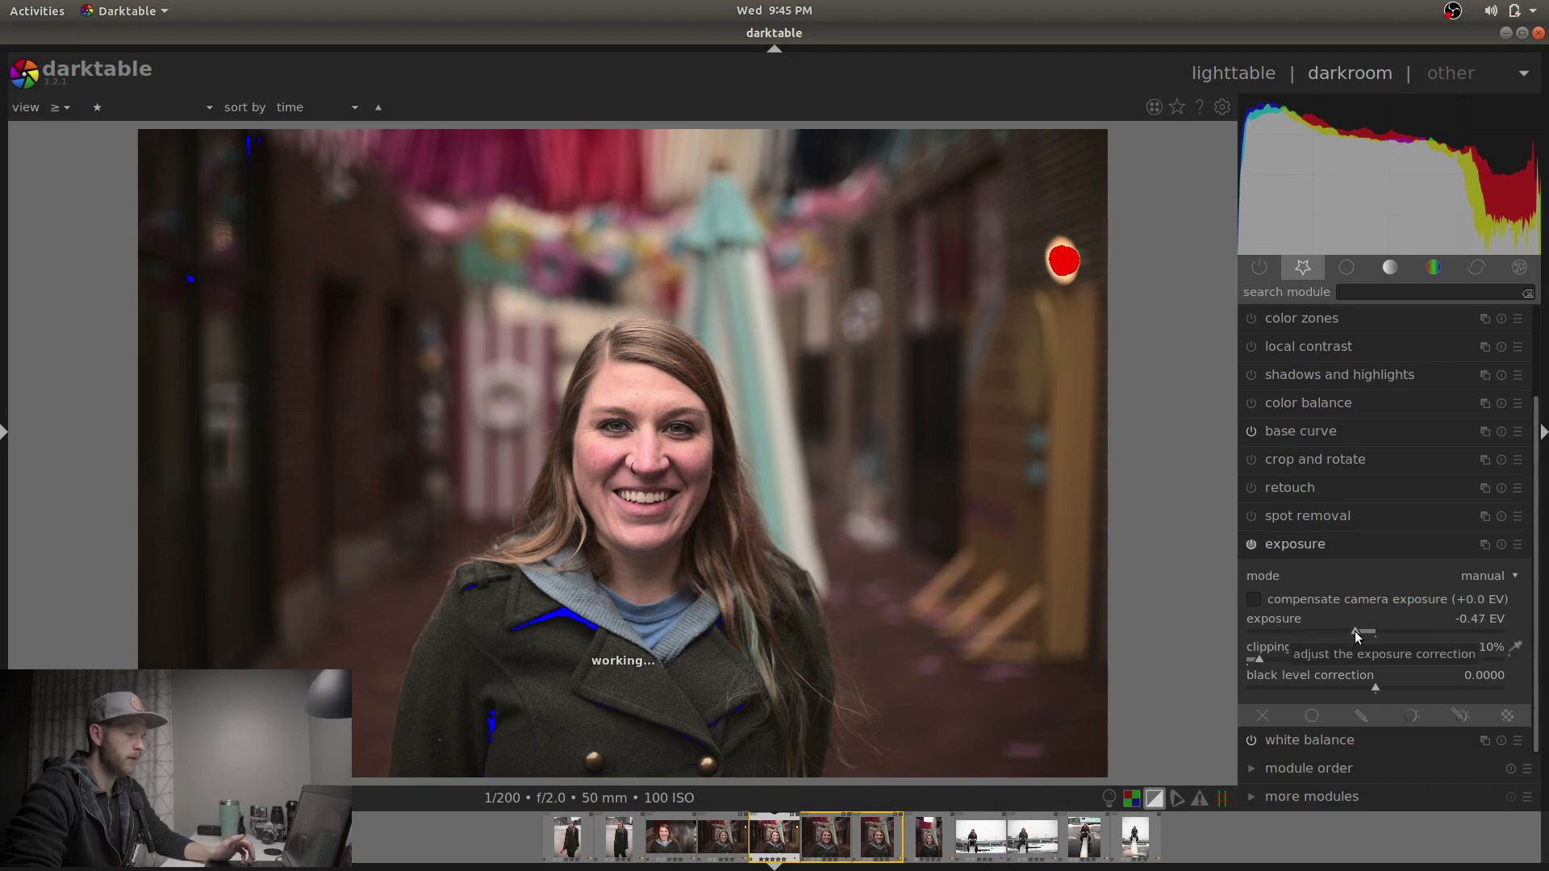
click(1354, 631)
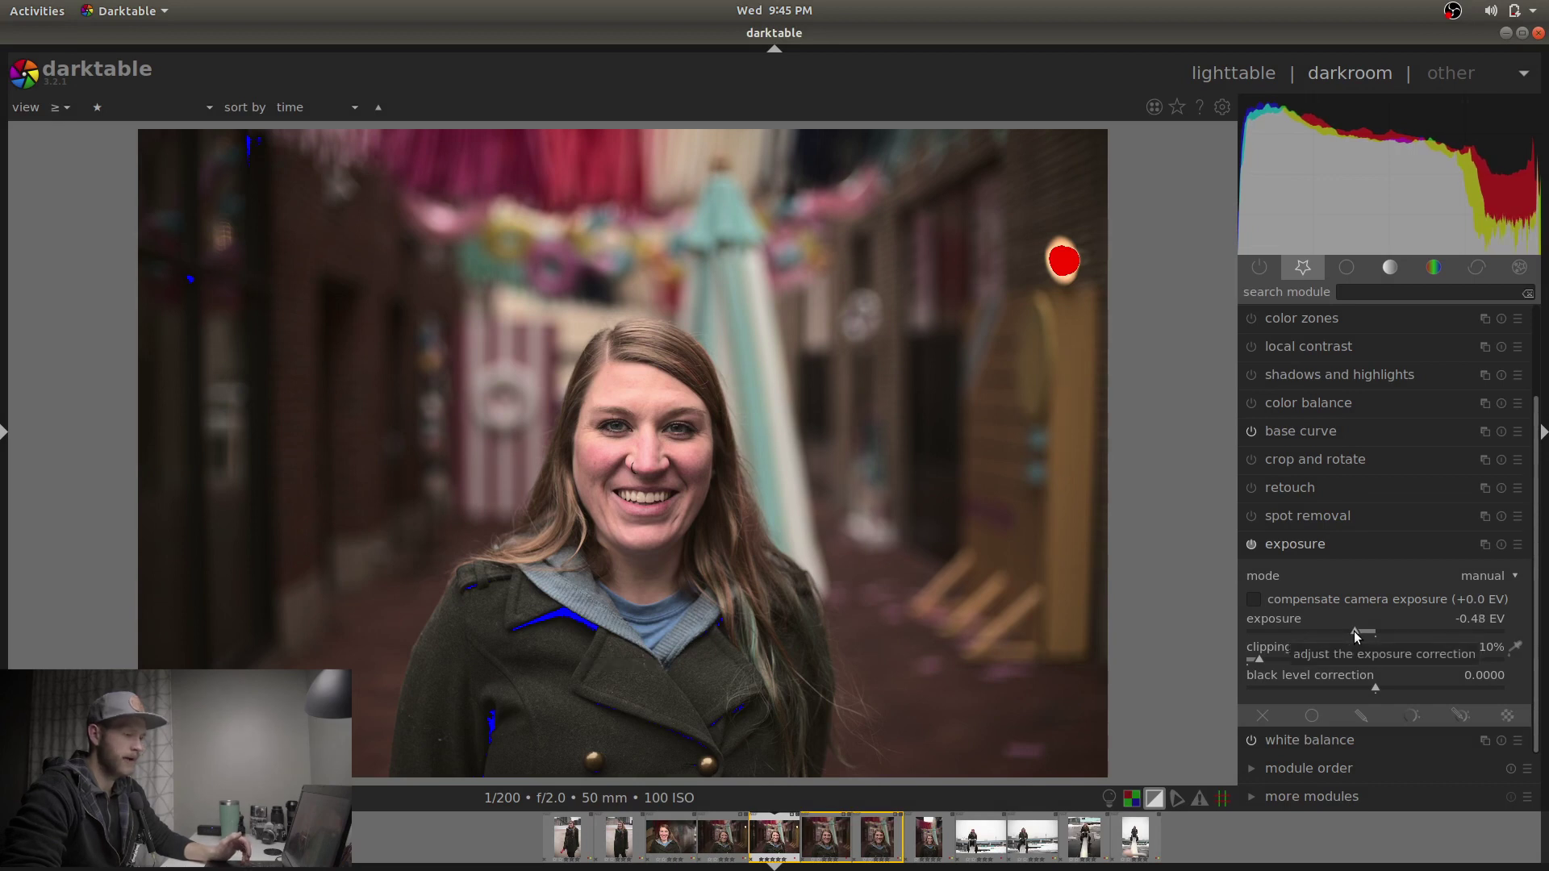
drag(1354, 631, 1371, 632)
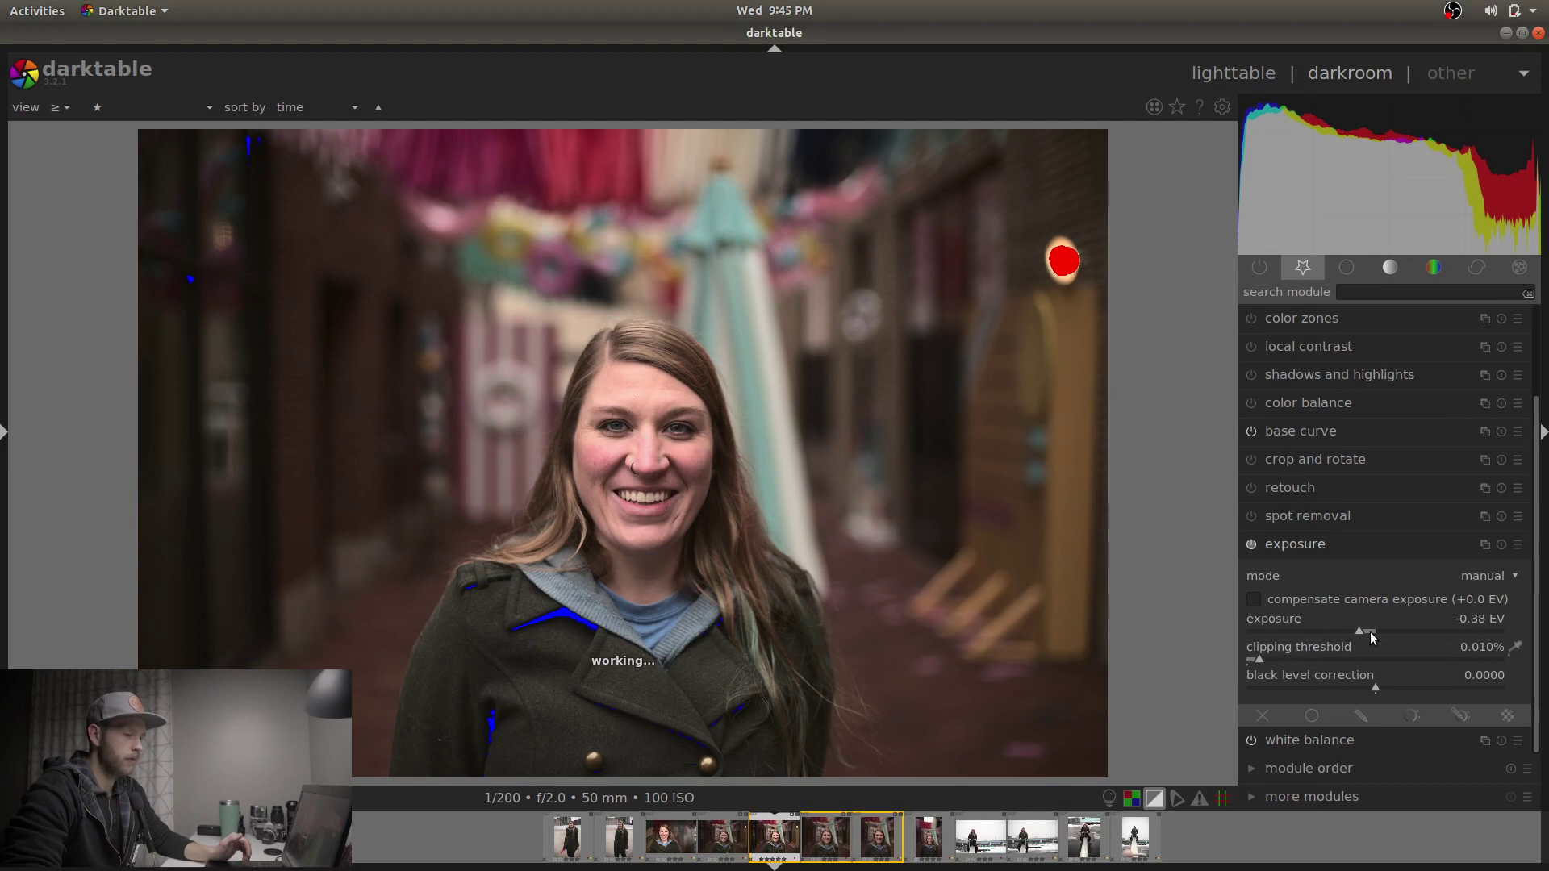
scroll(1370, 632, down, 6)
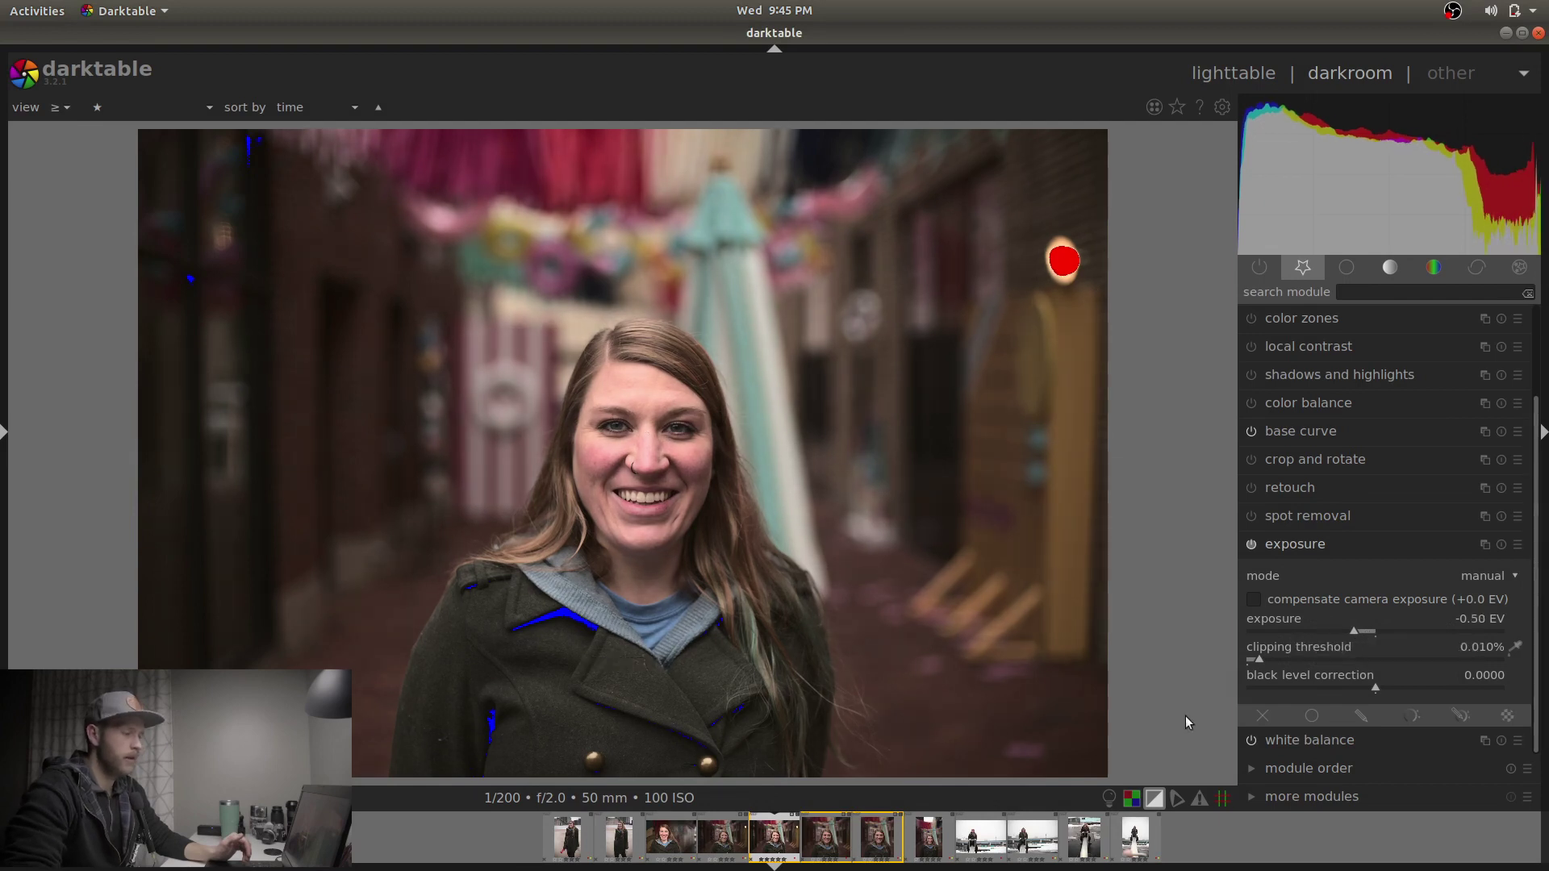
click(1156, 801)
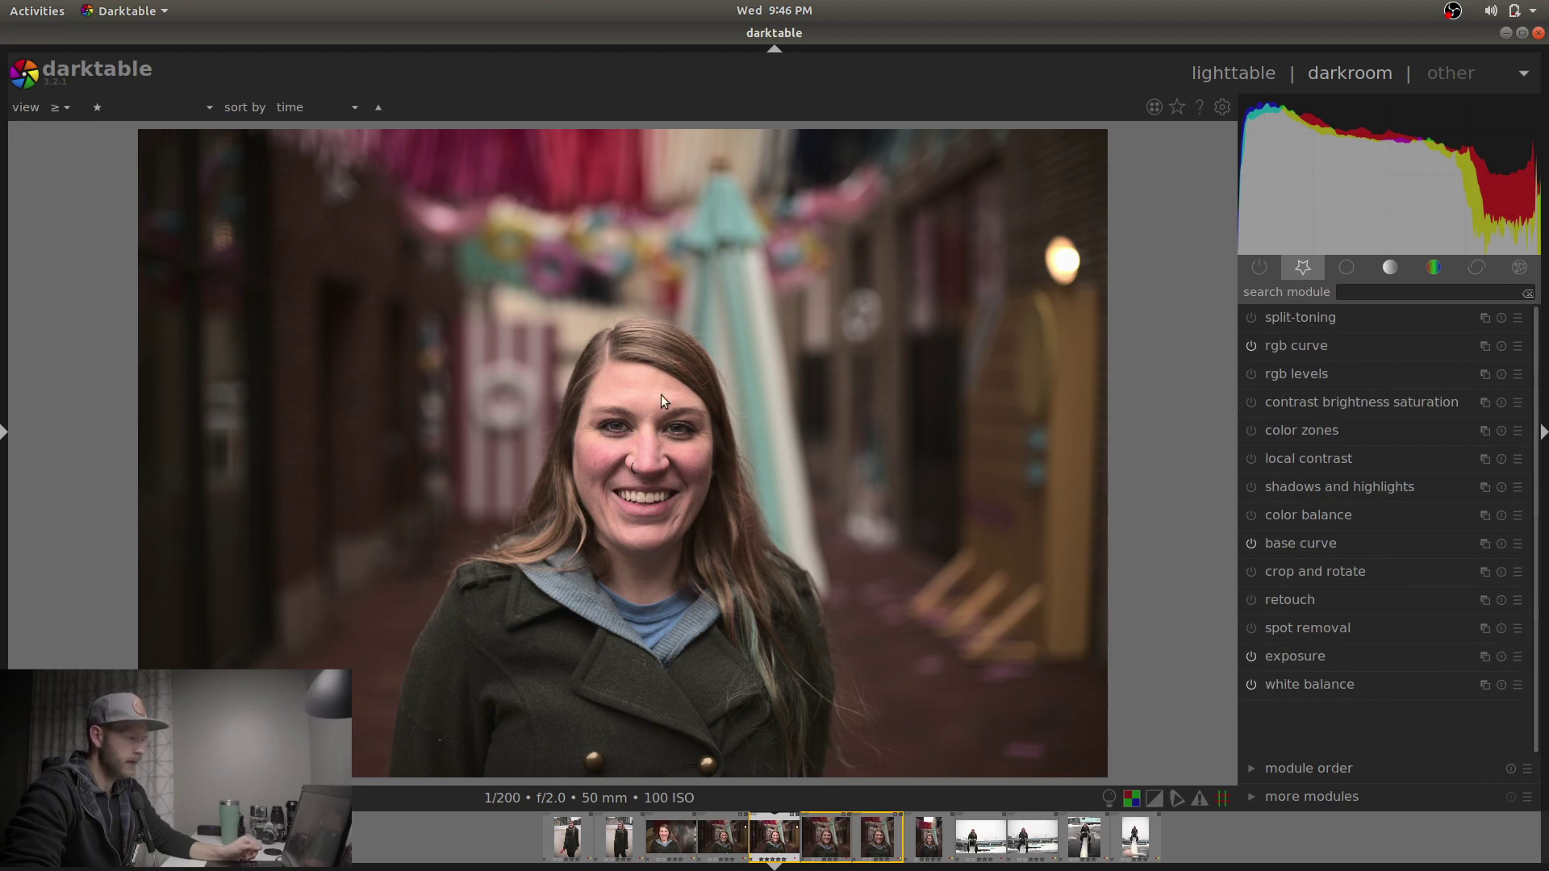
Apply the shadows and highlights 'Highlights only' preset, pulling highlights to -50.
scroll(631, 394, up, 4)
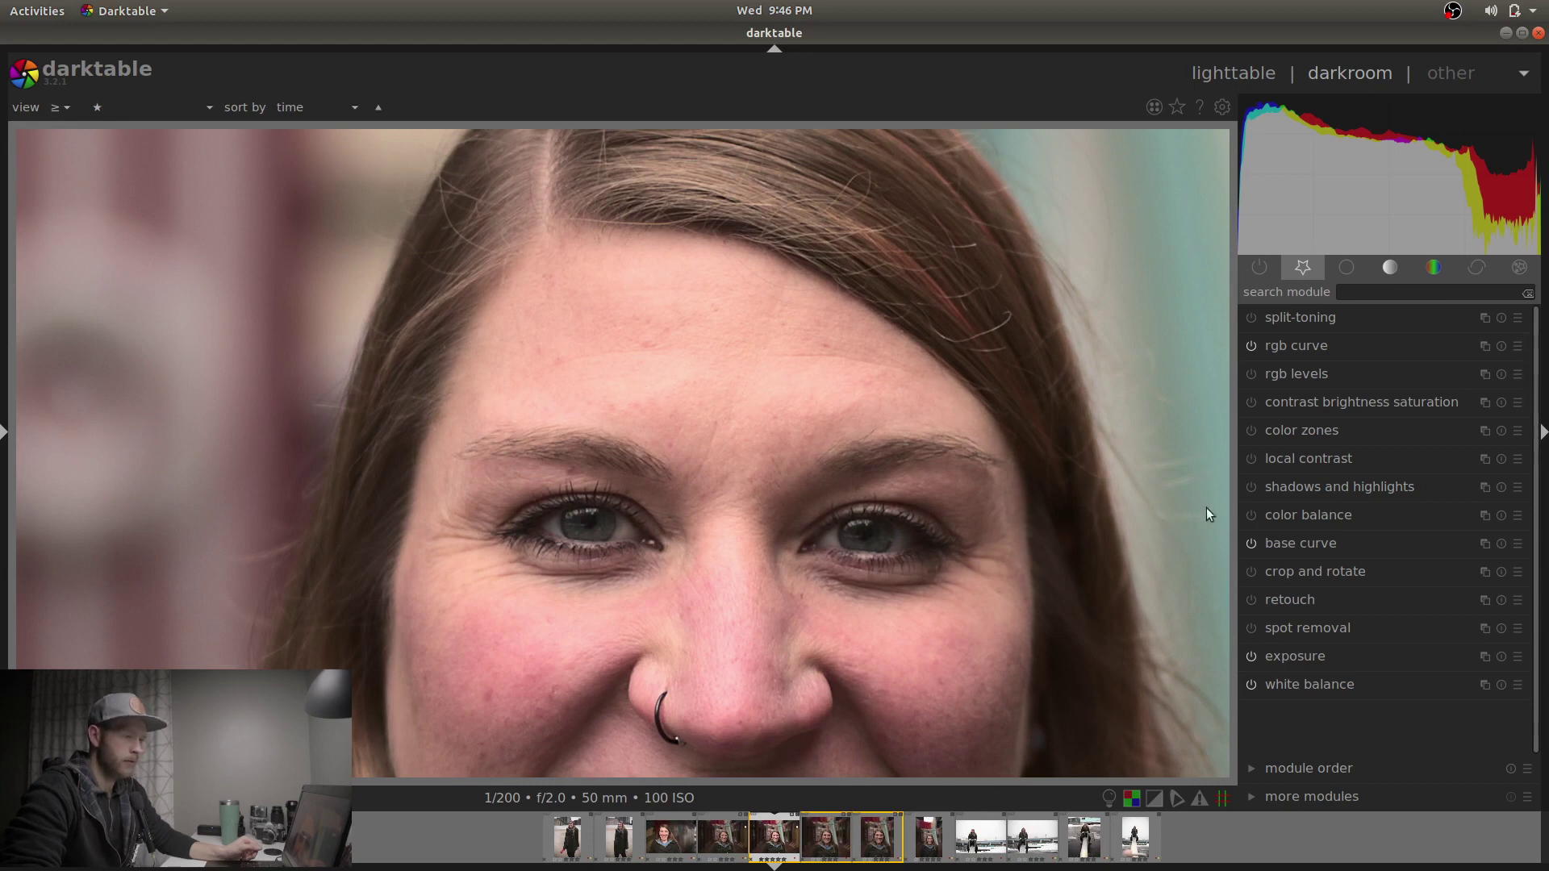
click(1347, 487)
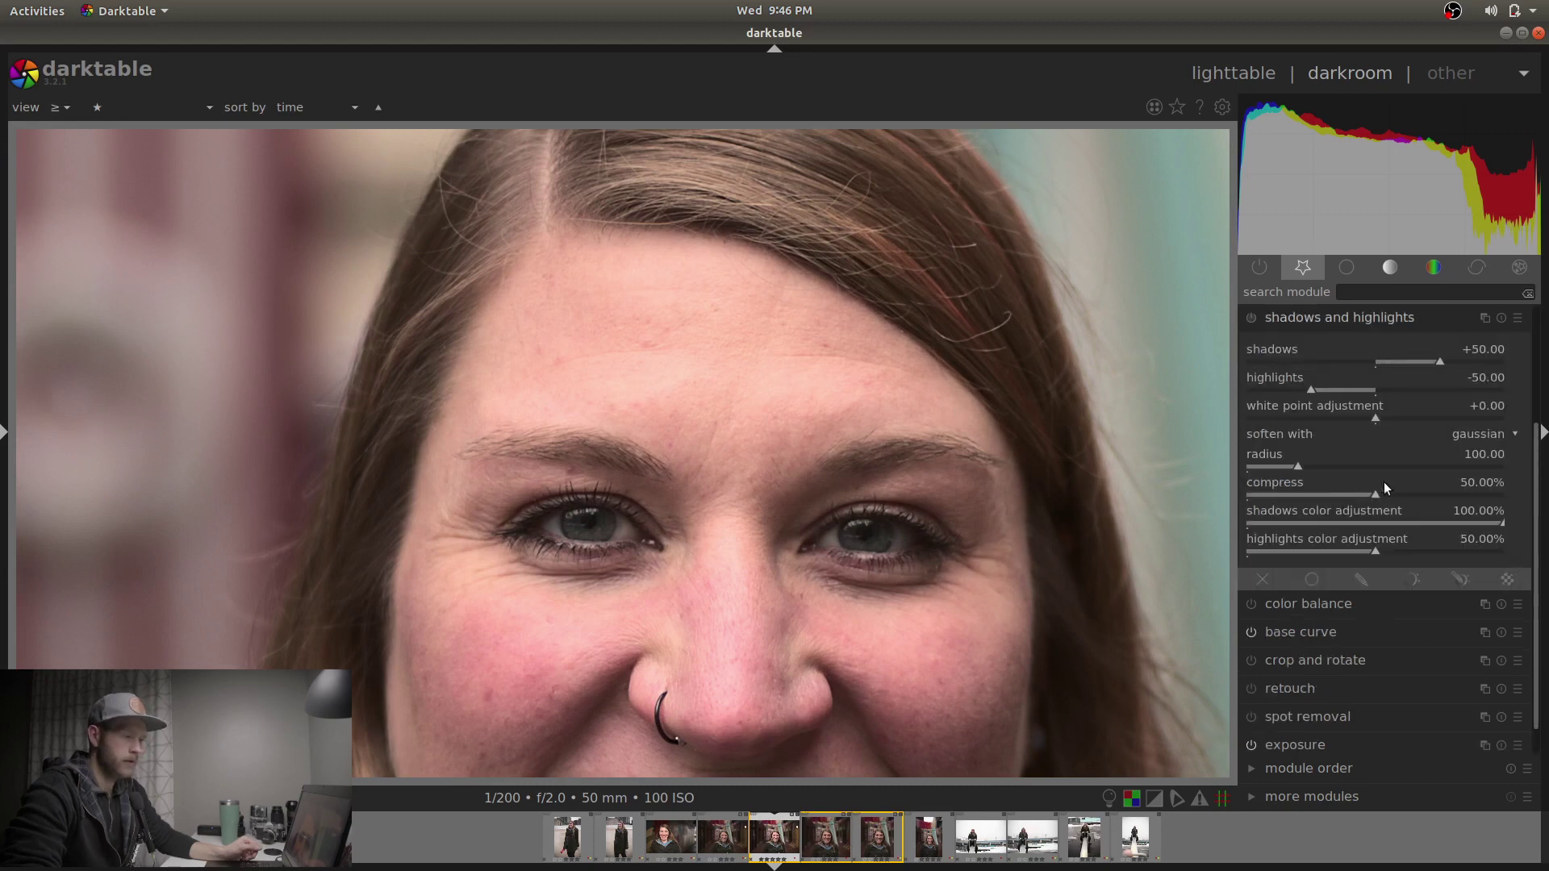
click(1521, 321)
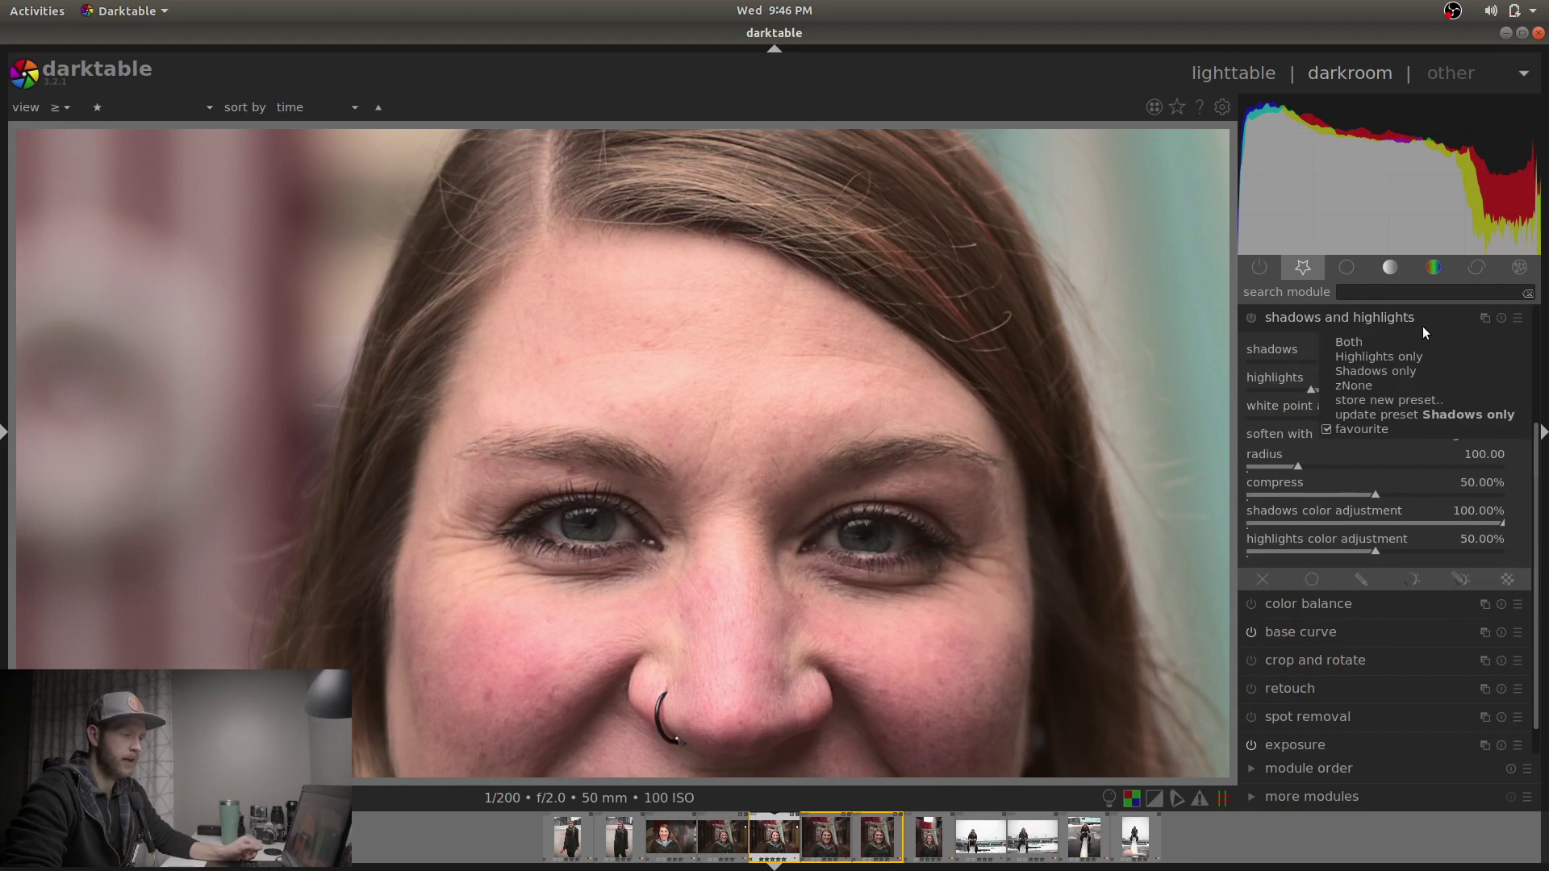
click(1379, 357)
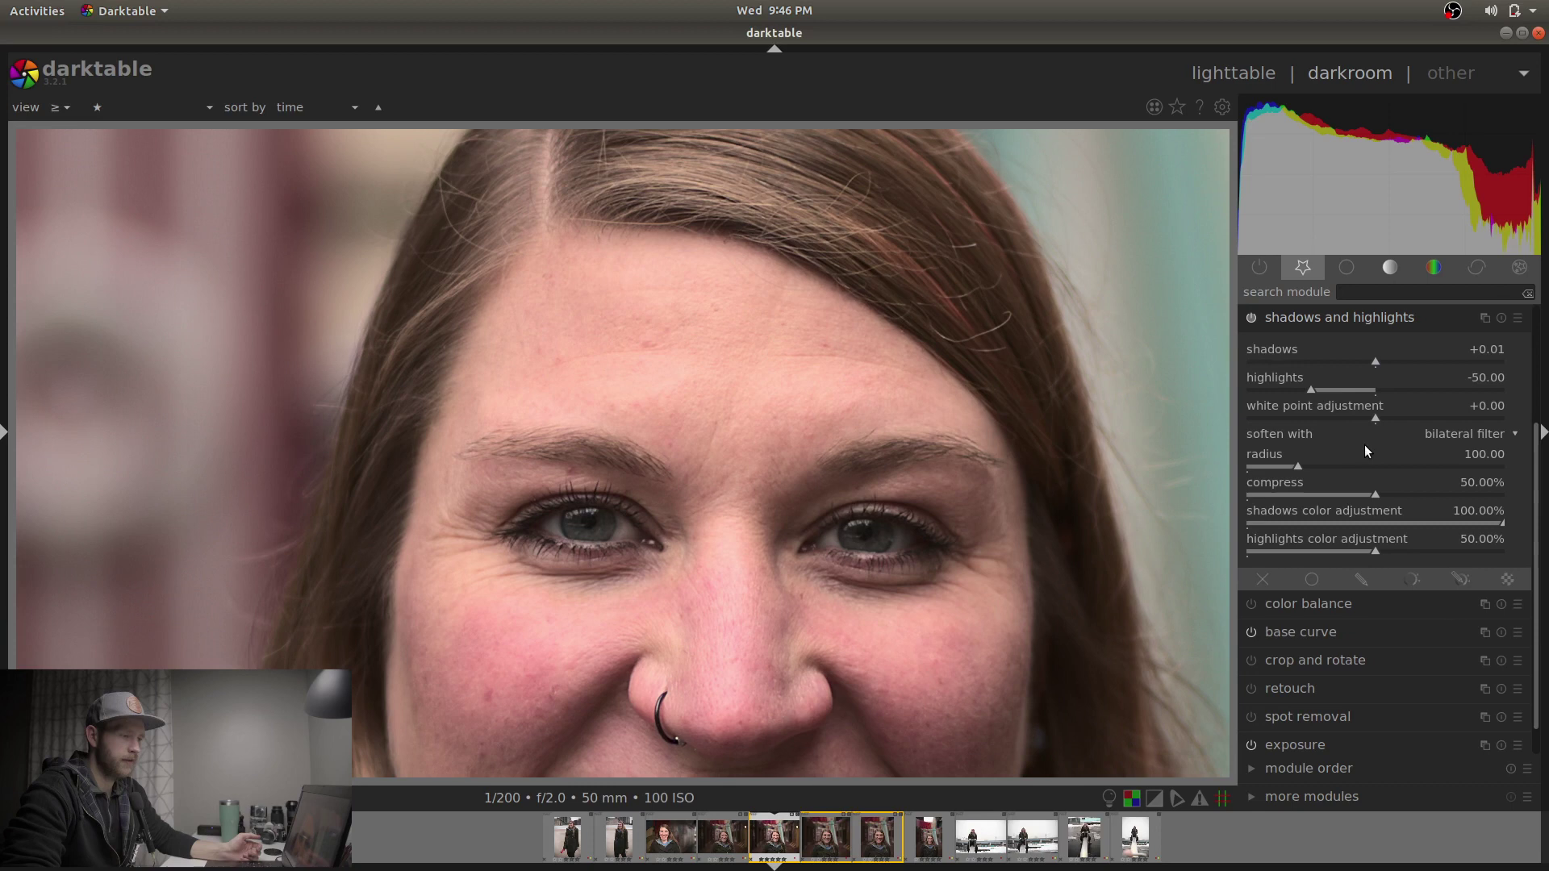
Switch the softening filter to bilateral filter and toggle the module to compare.
click(1434, 438)
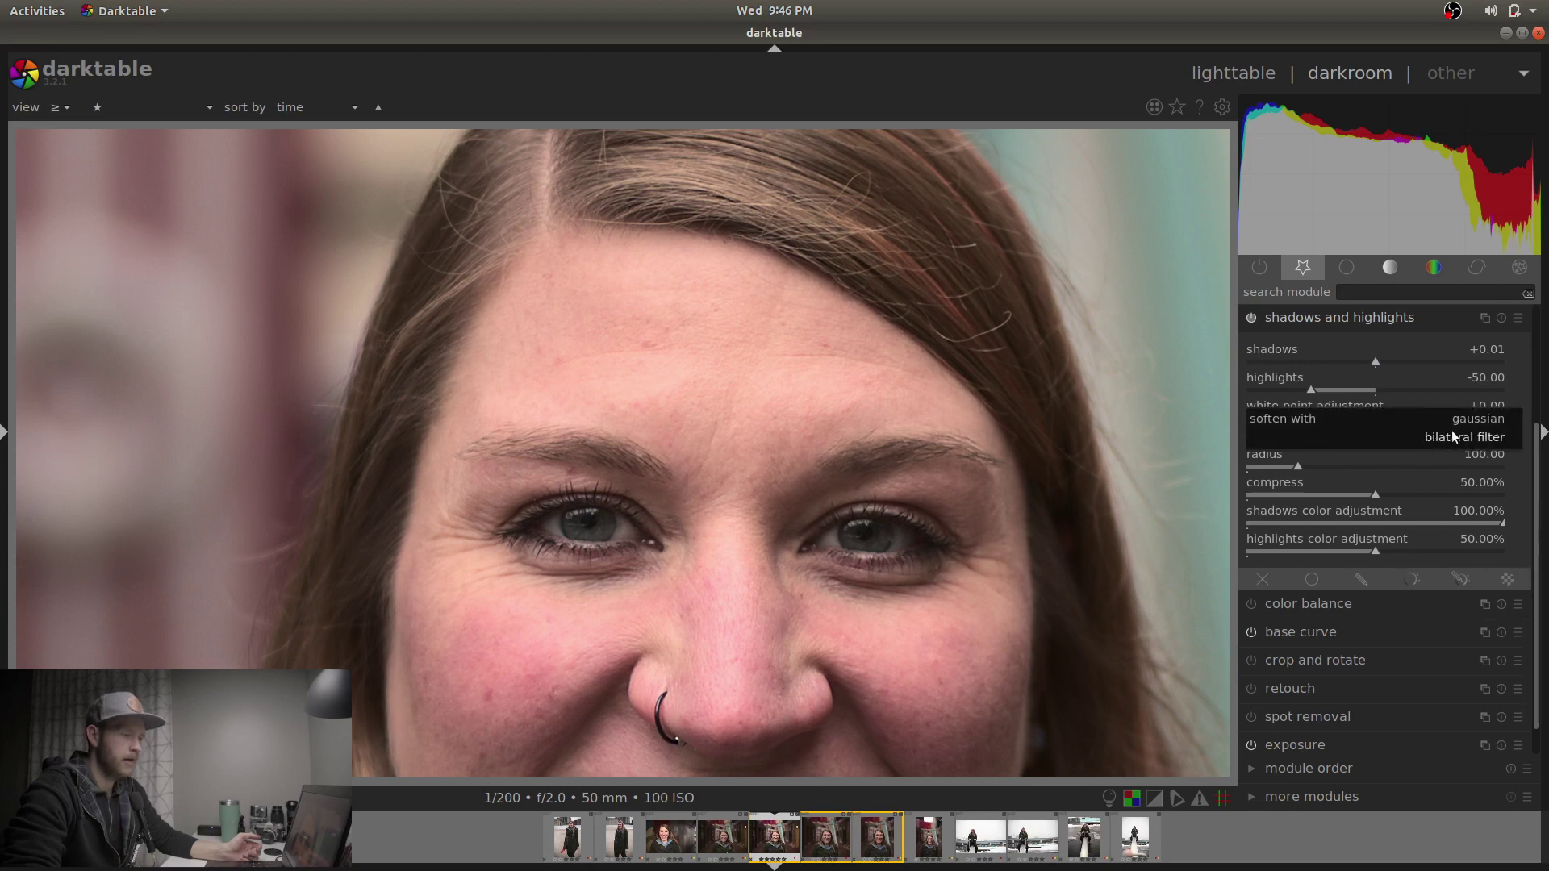
click(1457, 425)
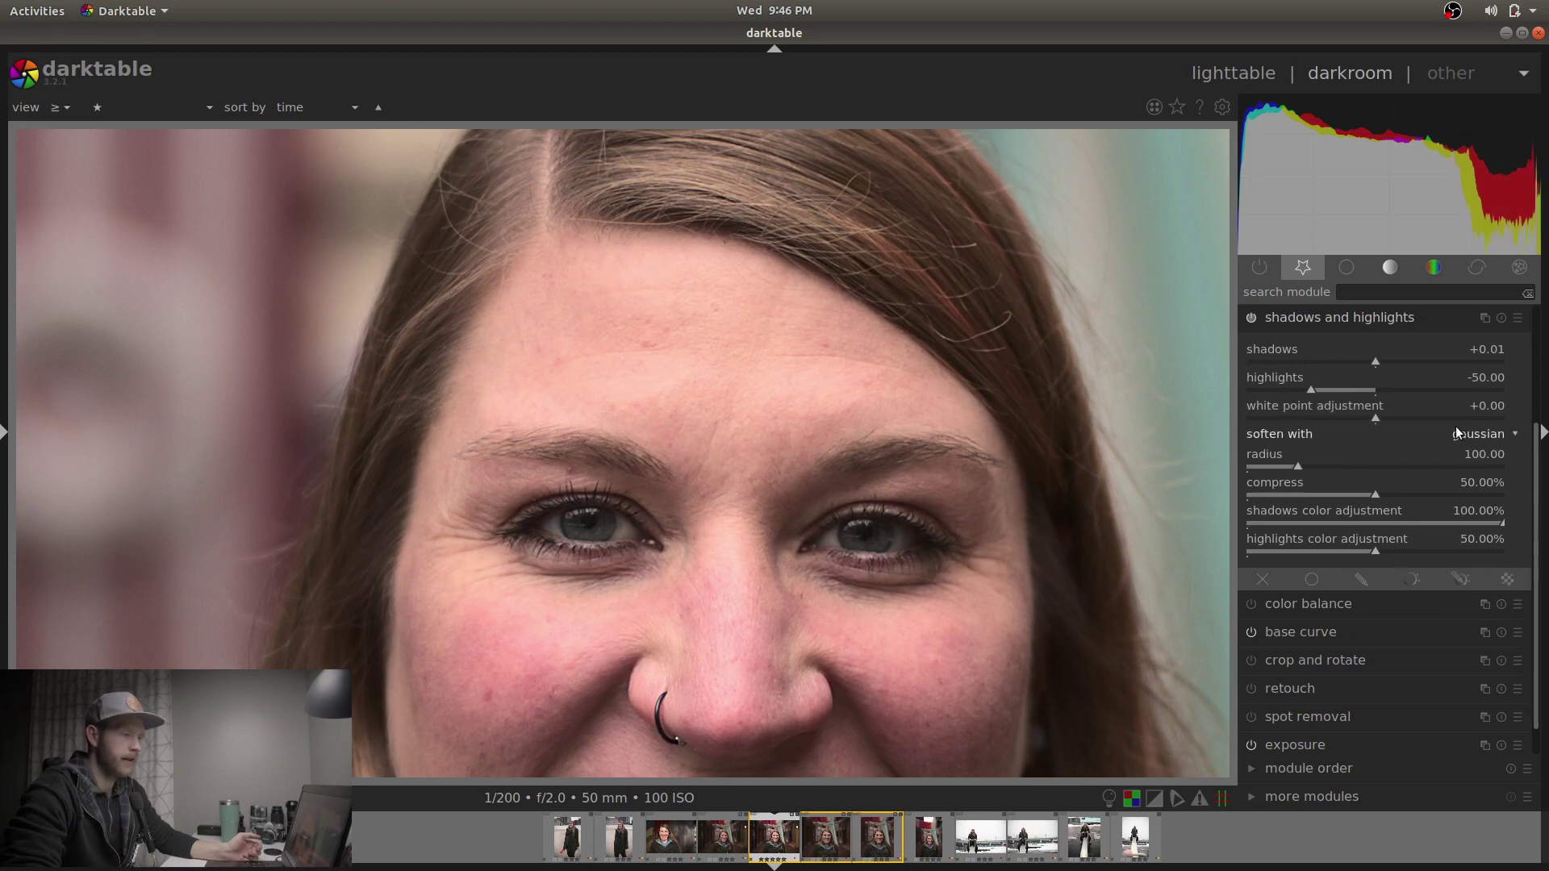
click(1457, 438)
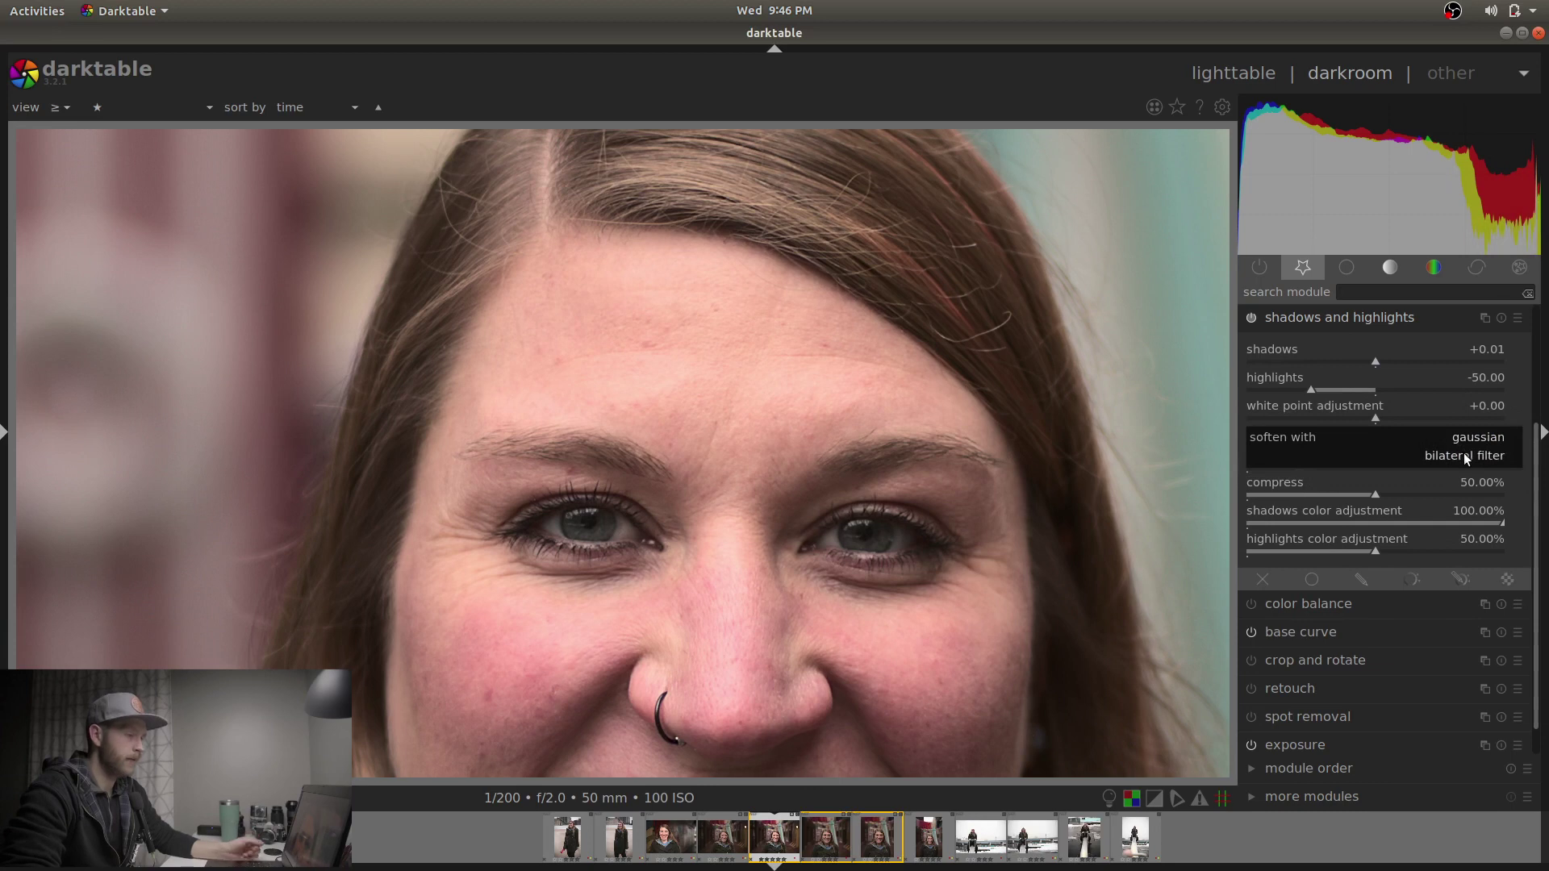
click(1461, 453)
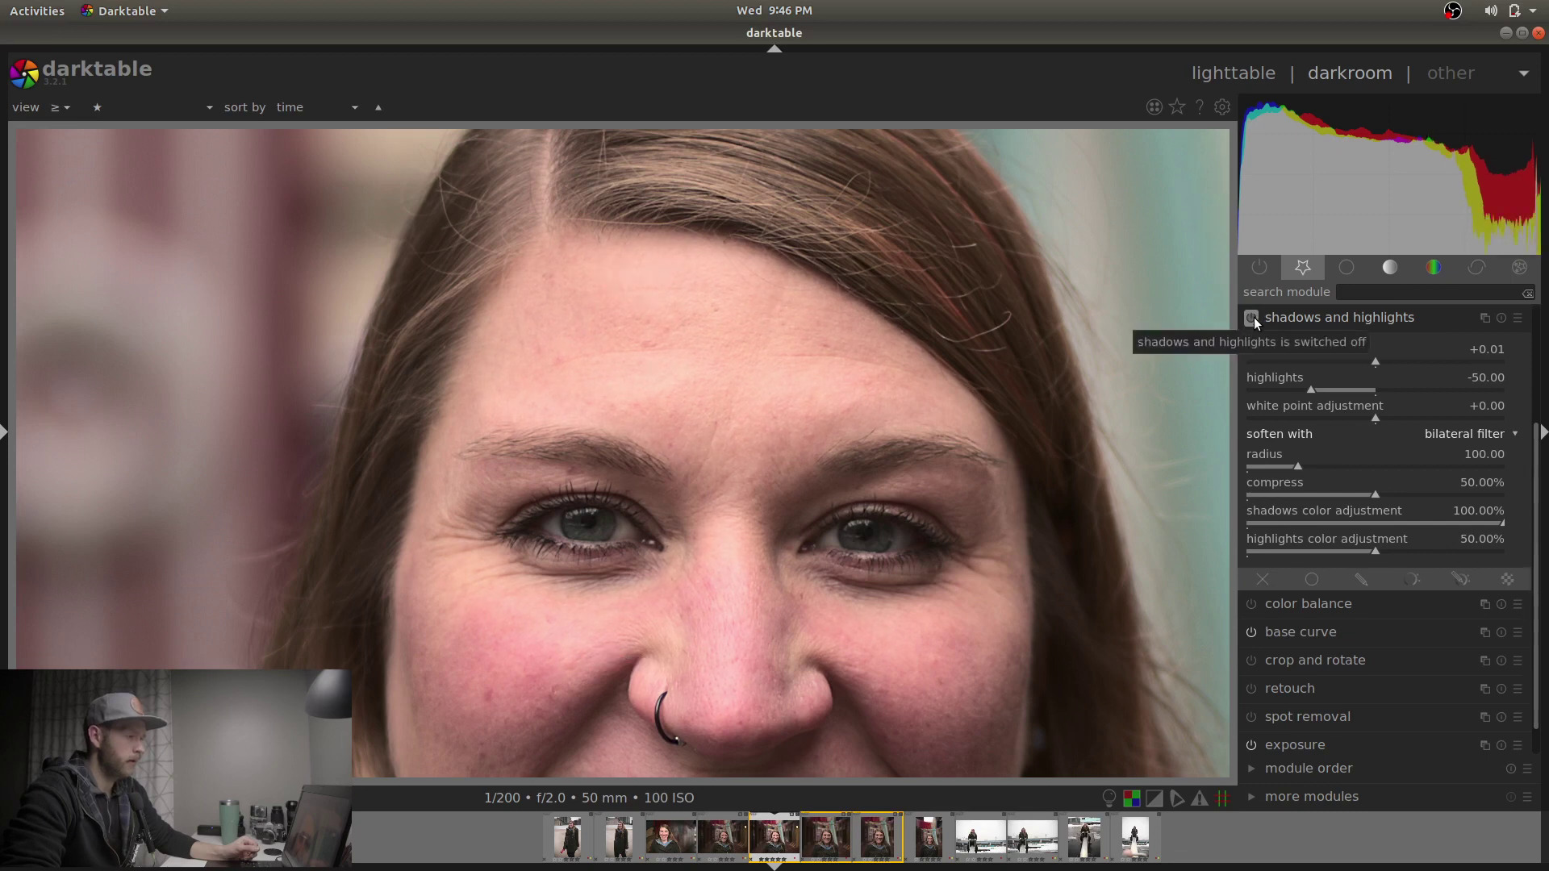
click(1252, 318)
click(1252, 317)
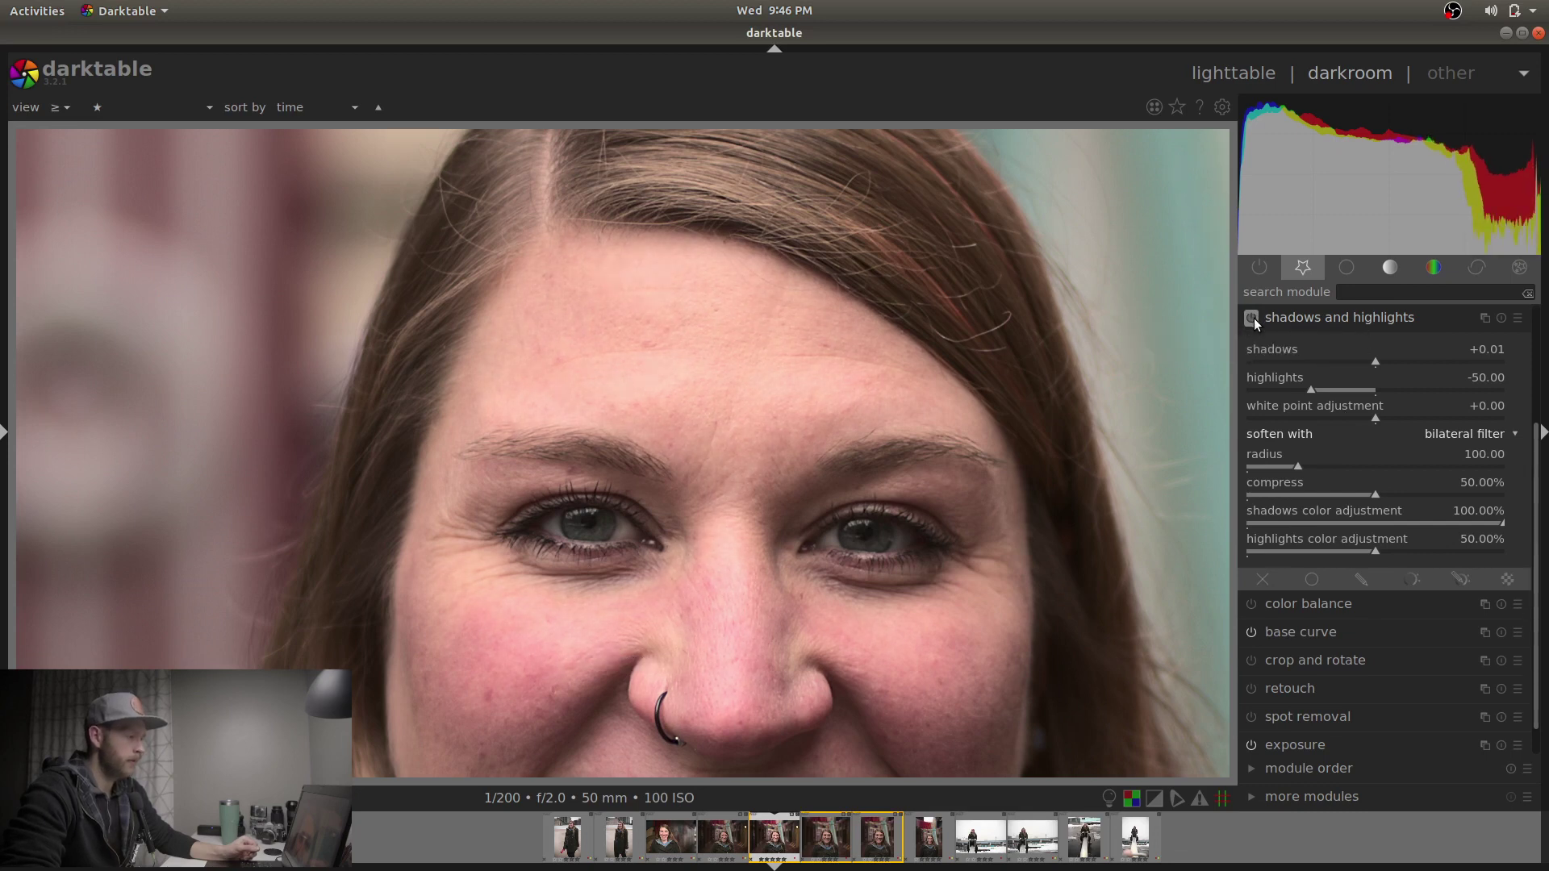
scroll(1125, 391, down, 4)
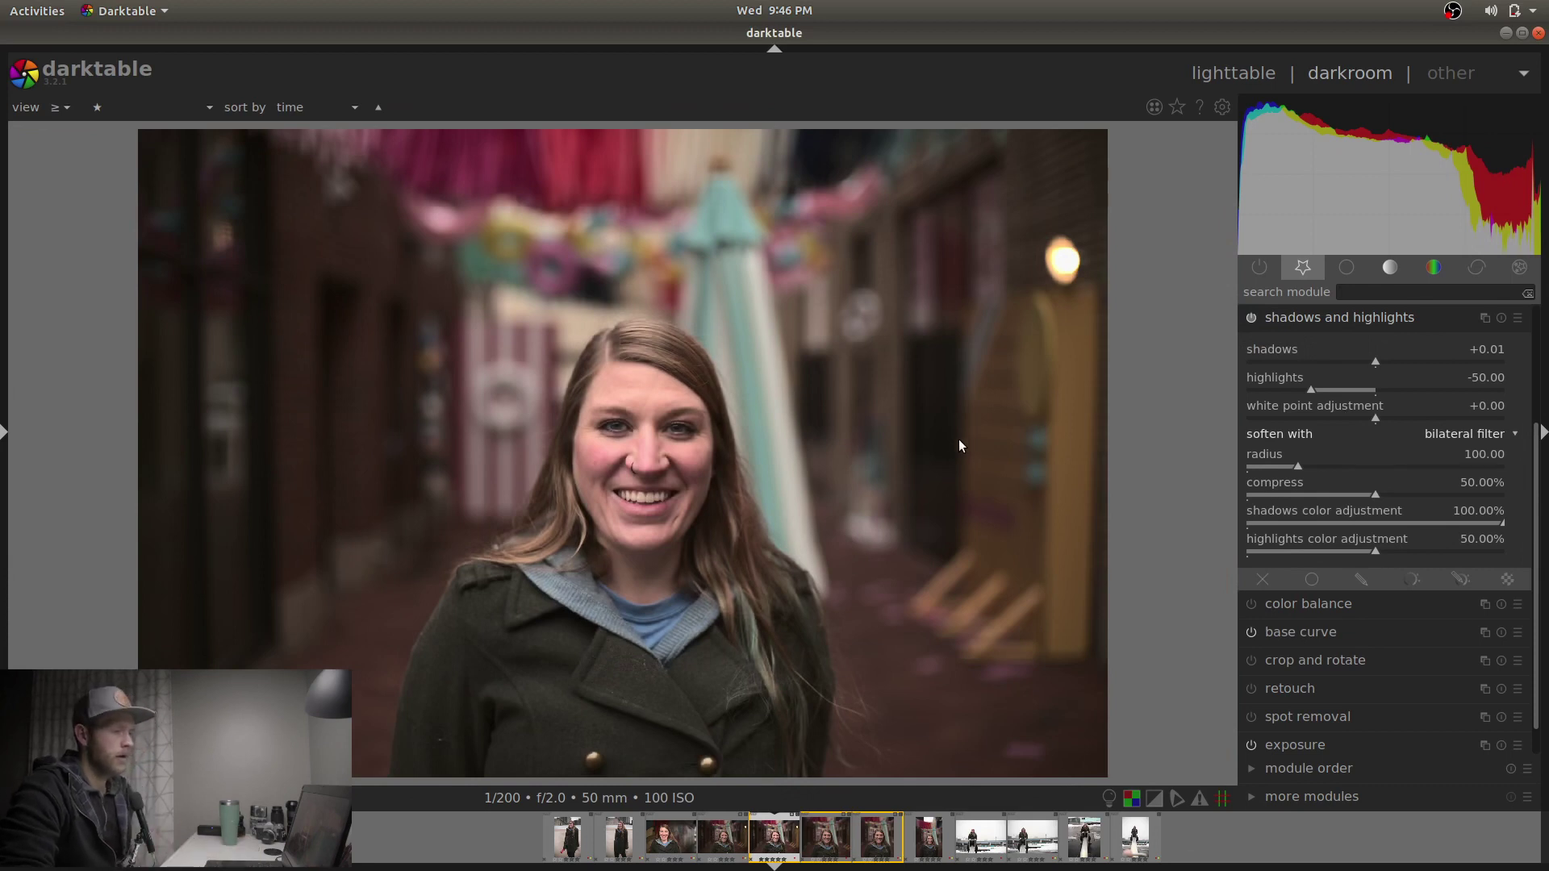
Create a second exposure instance, 'exposure 1', and switch its blending to drawn mask.
click(1351, 322)
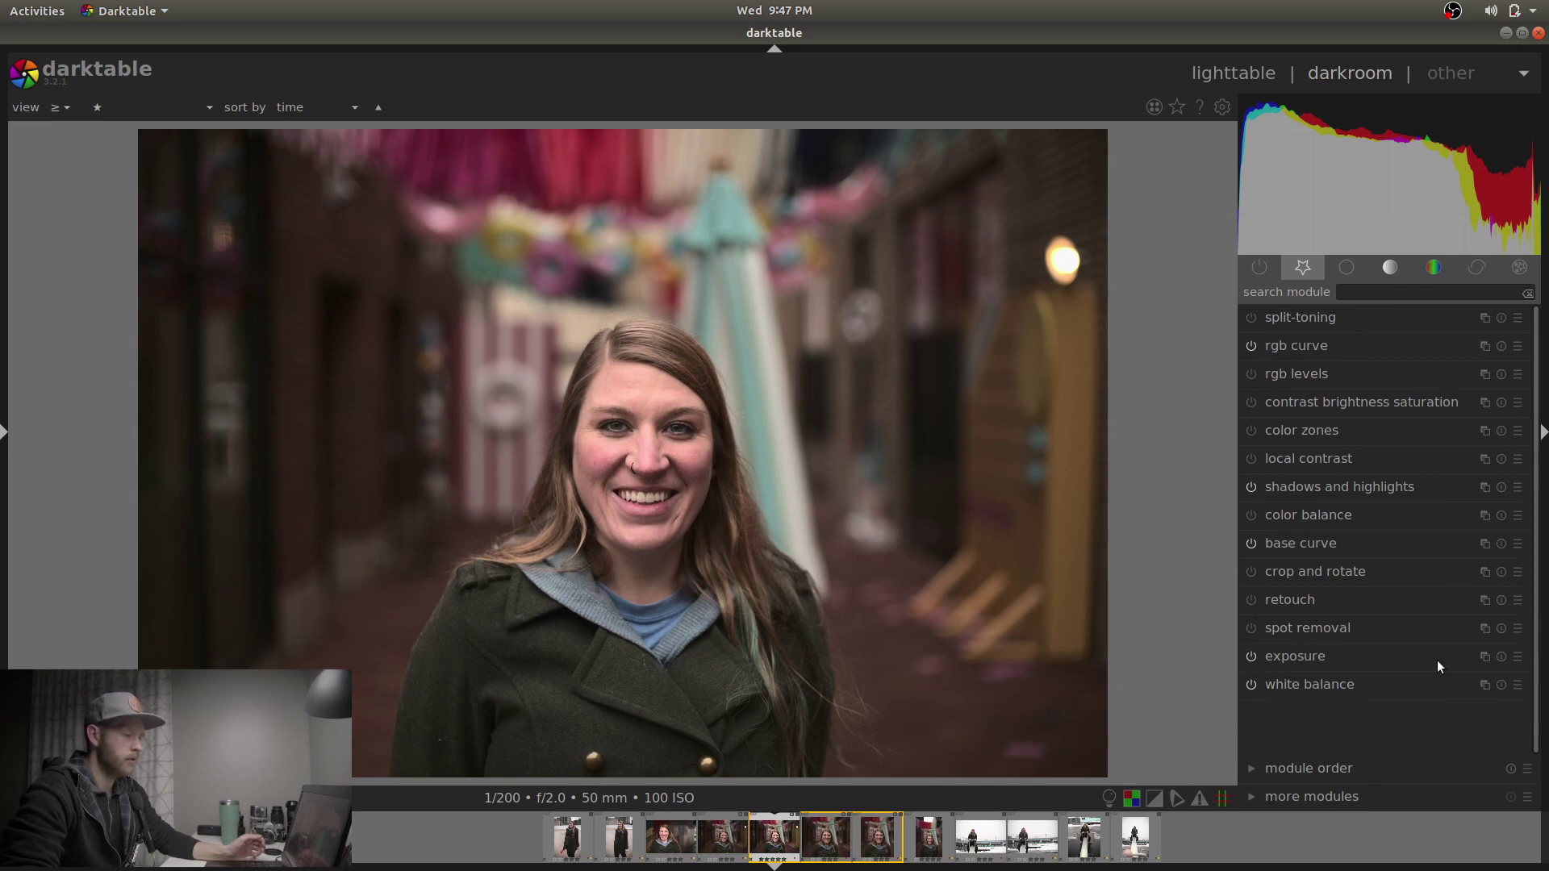
click(1485, 659)
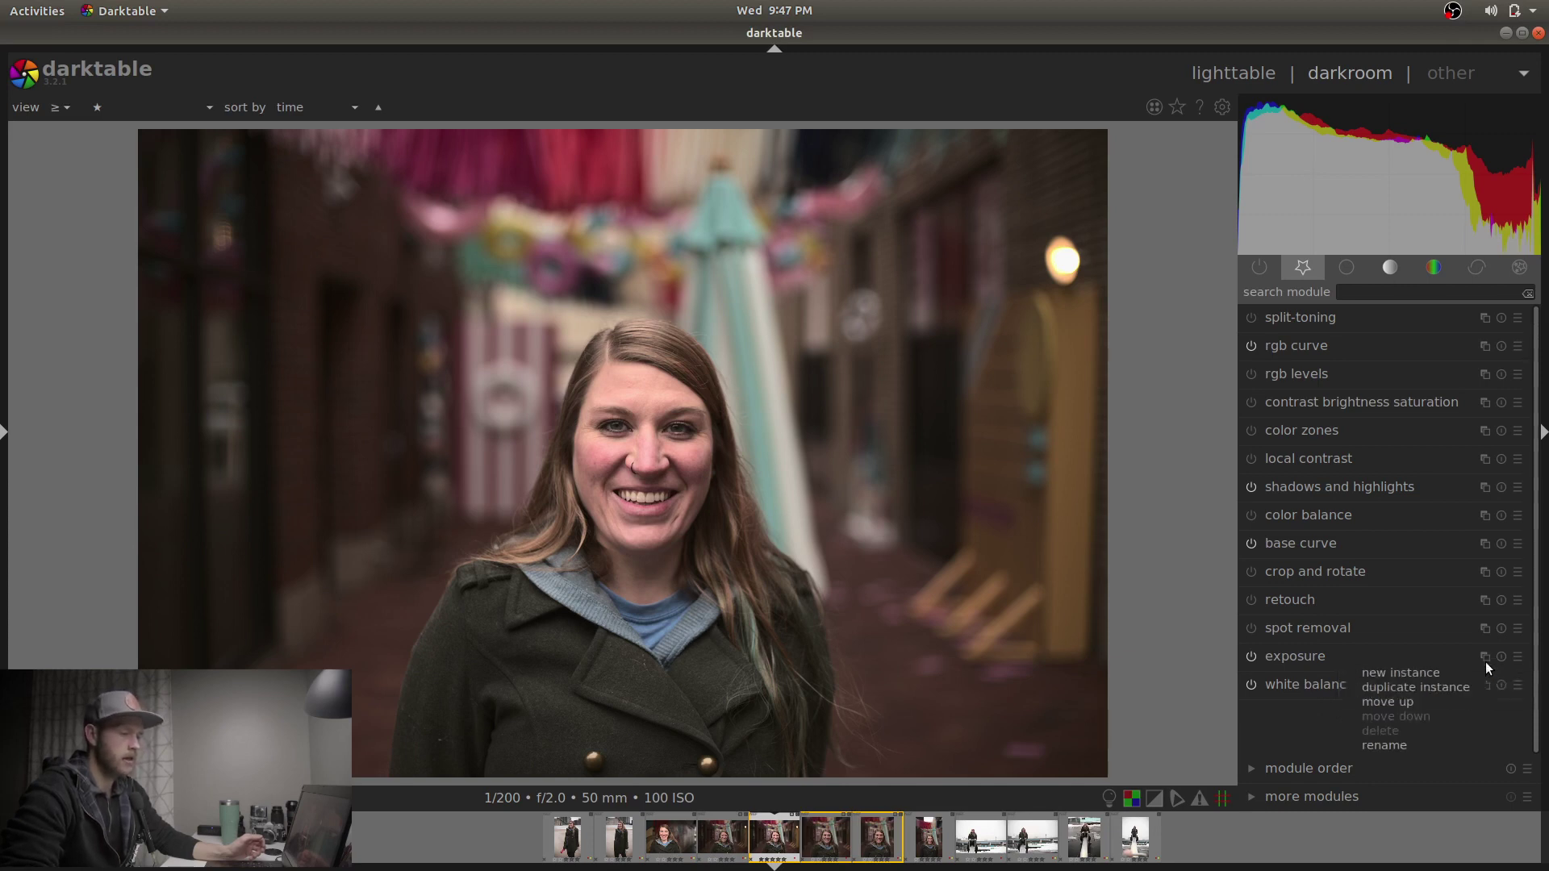
click(1417, 674)
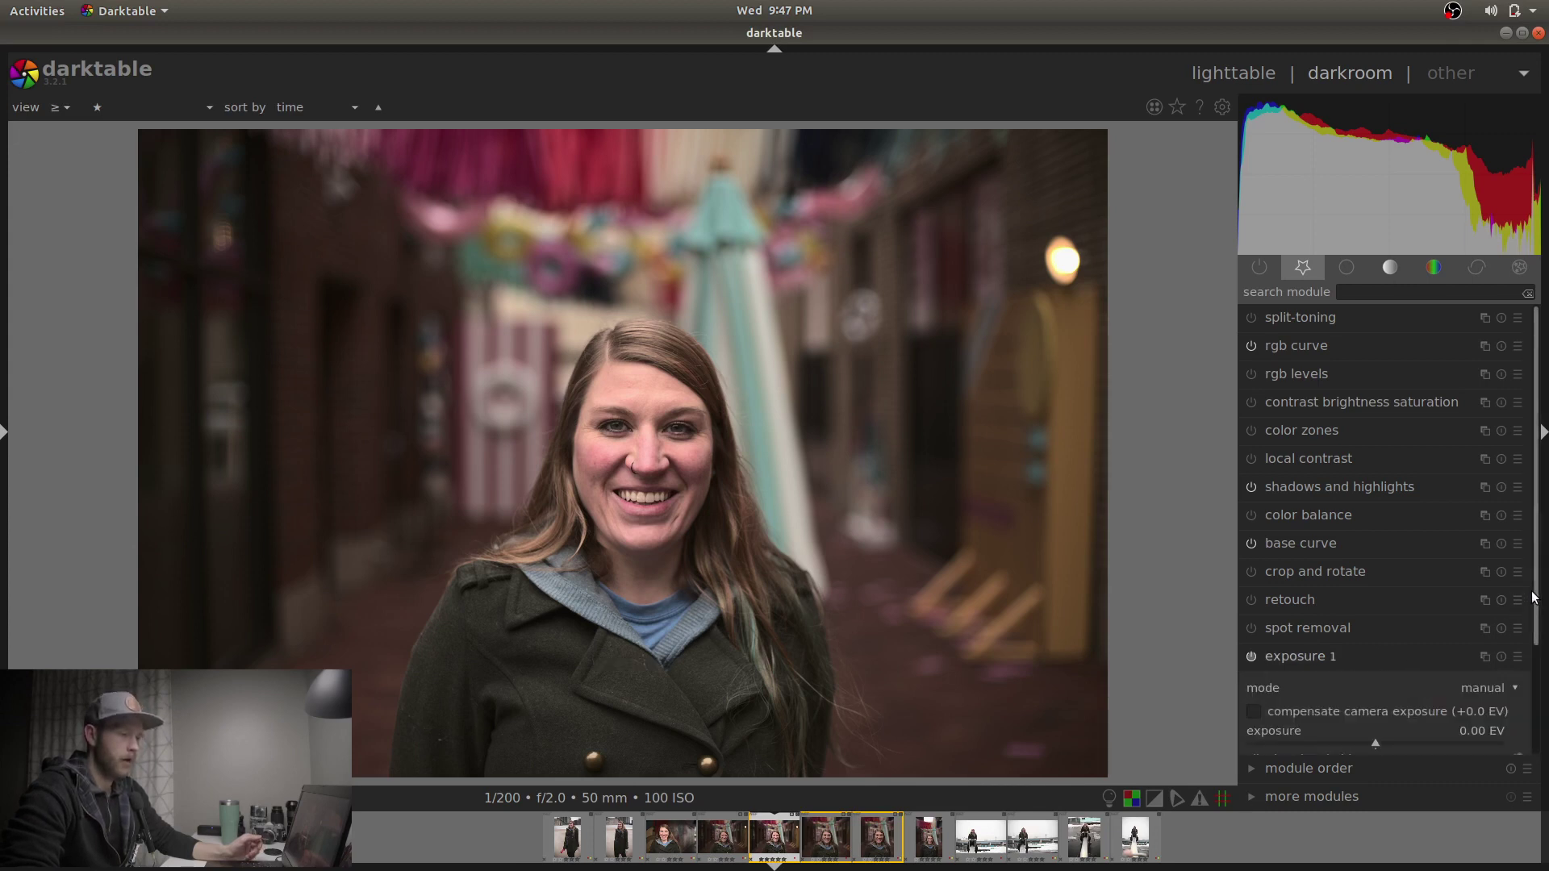
scroll(1537, 710, down, 4)
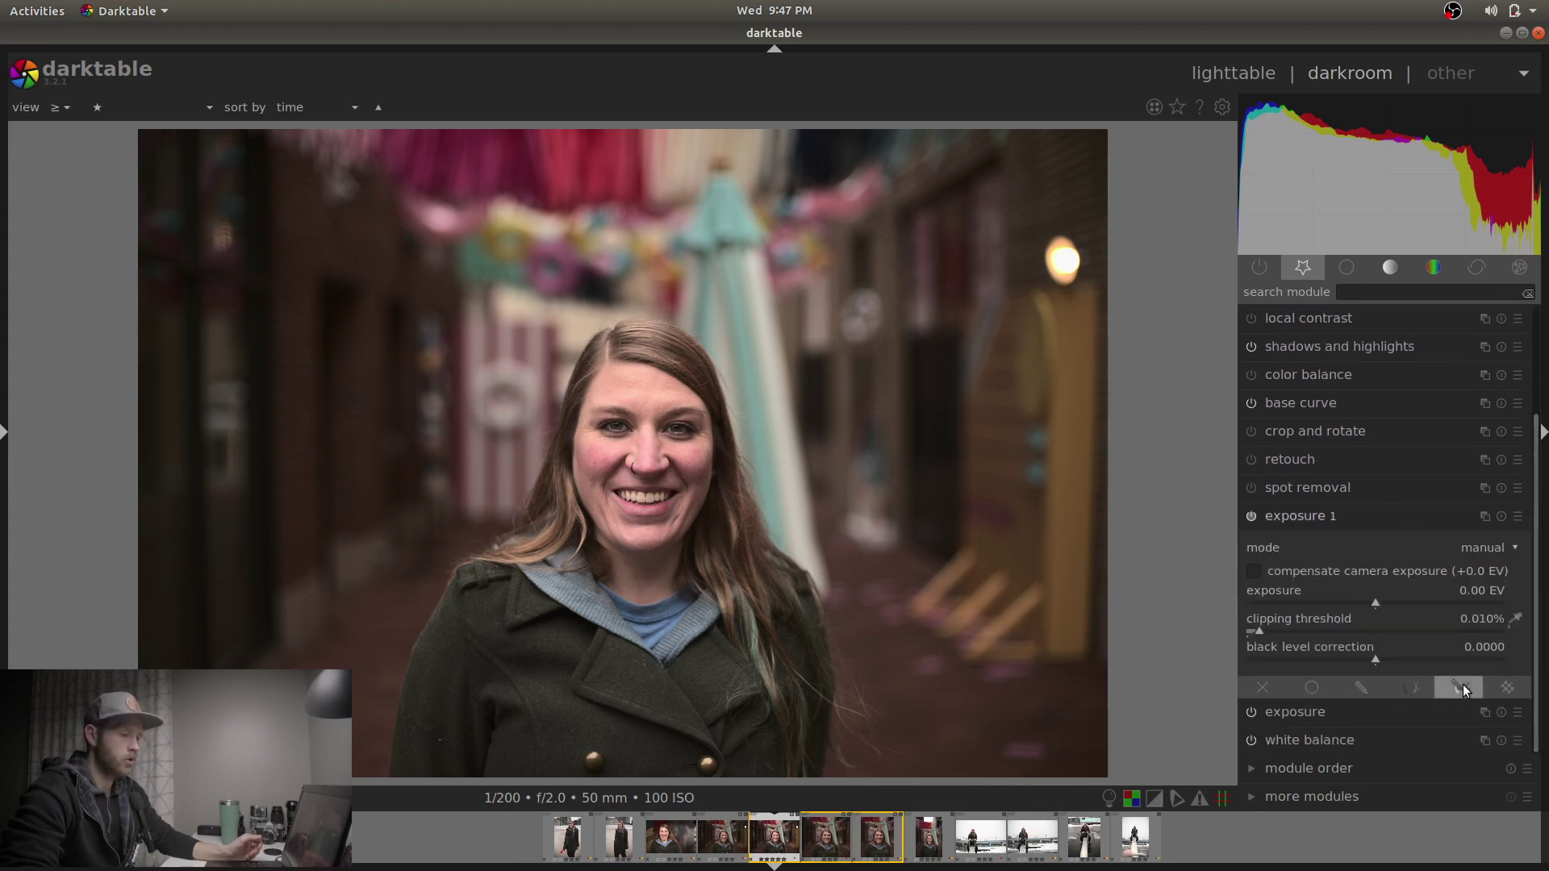
click(1375, 690)
scroll(1544, 587, down, 2)
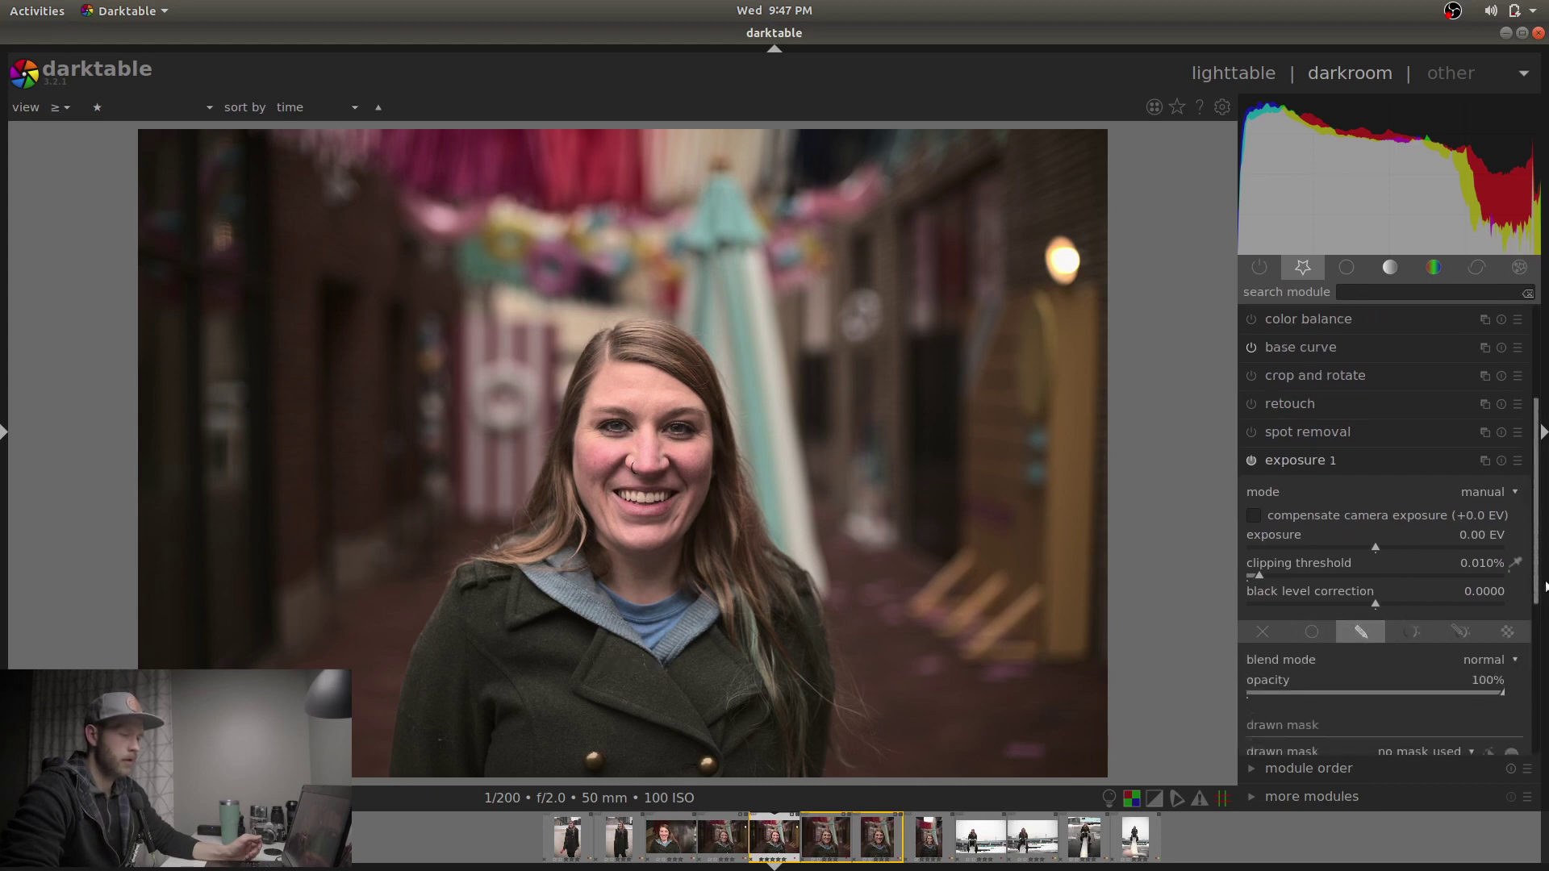
scroll(1545, 587, down, 6)
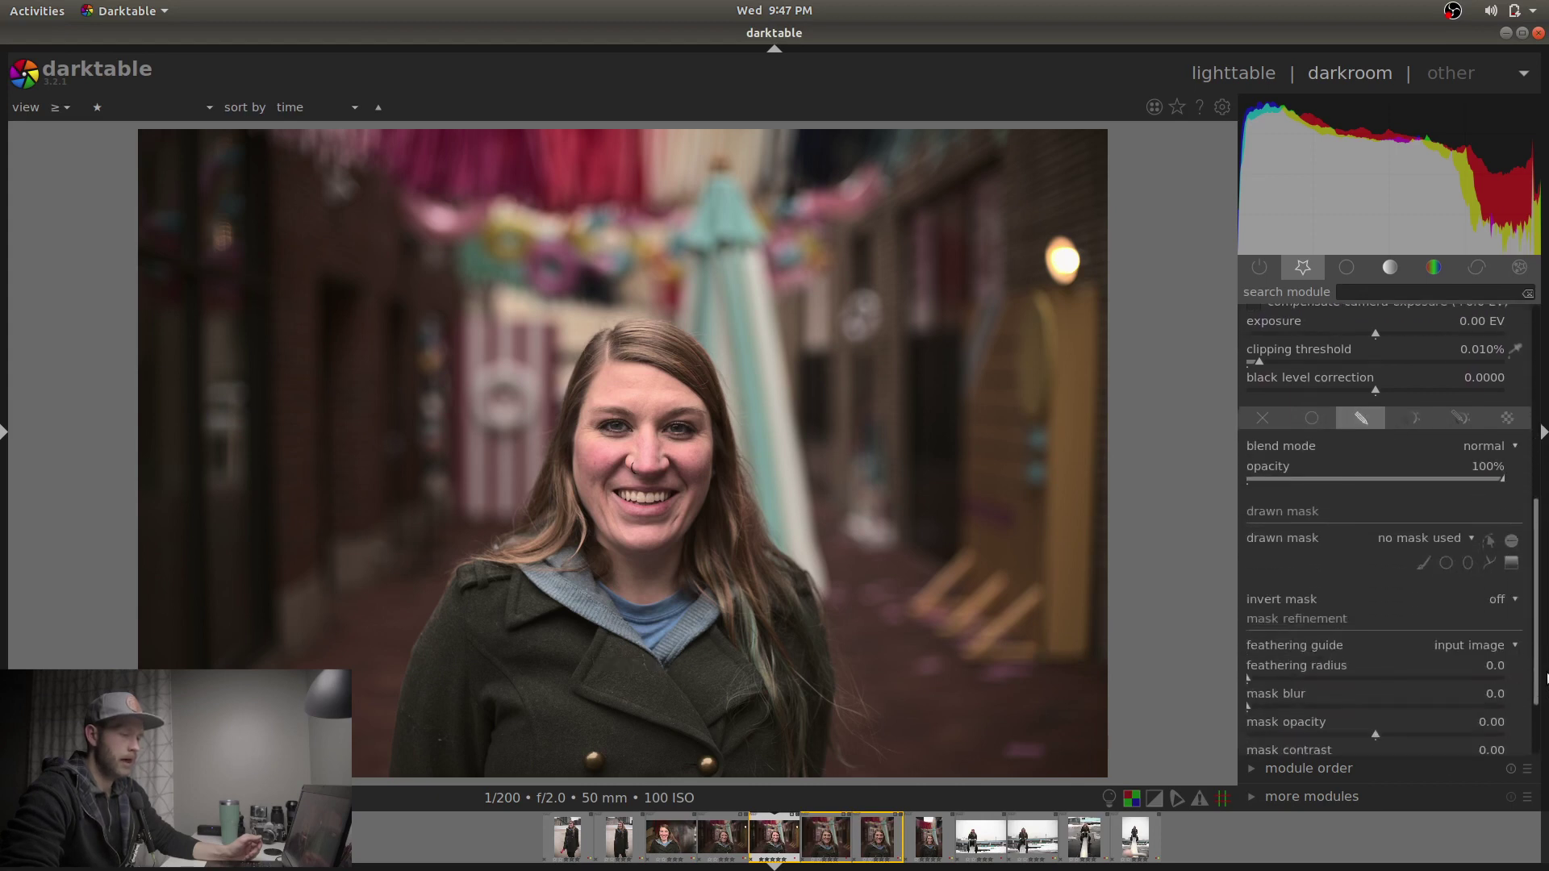
Draw a closed path mask around the woman's hair and body.
click(1489, 564)
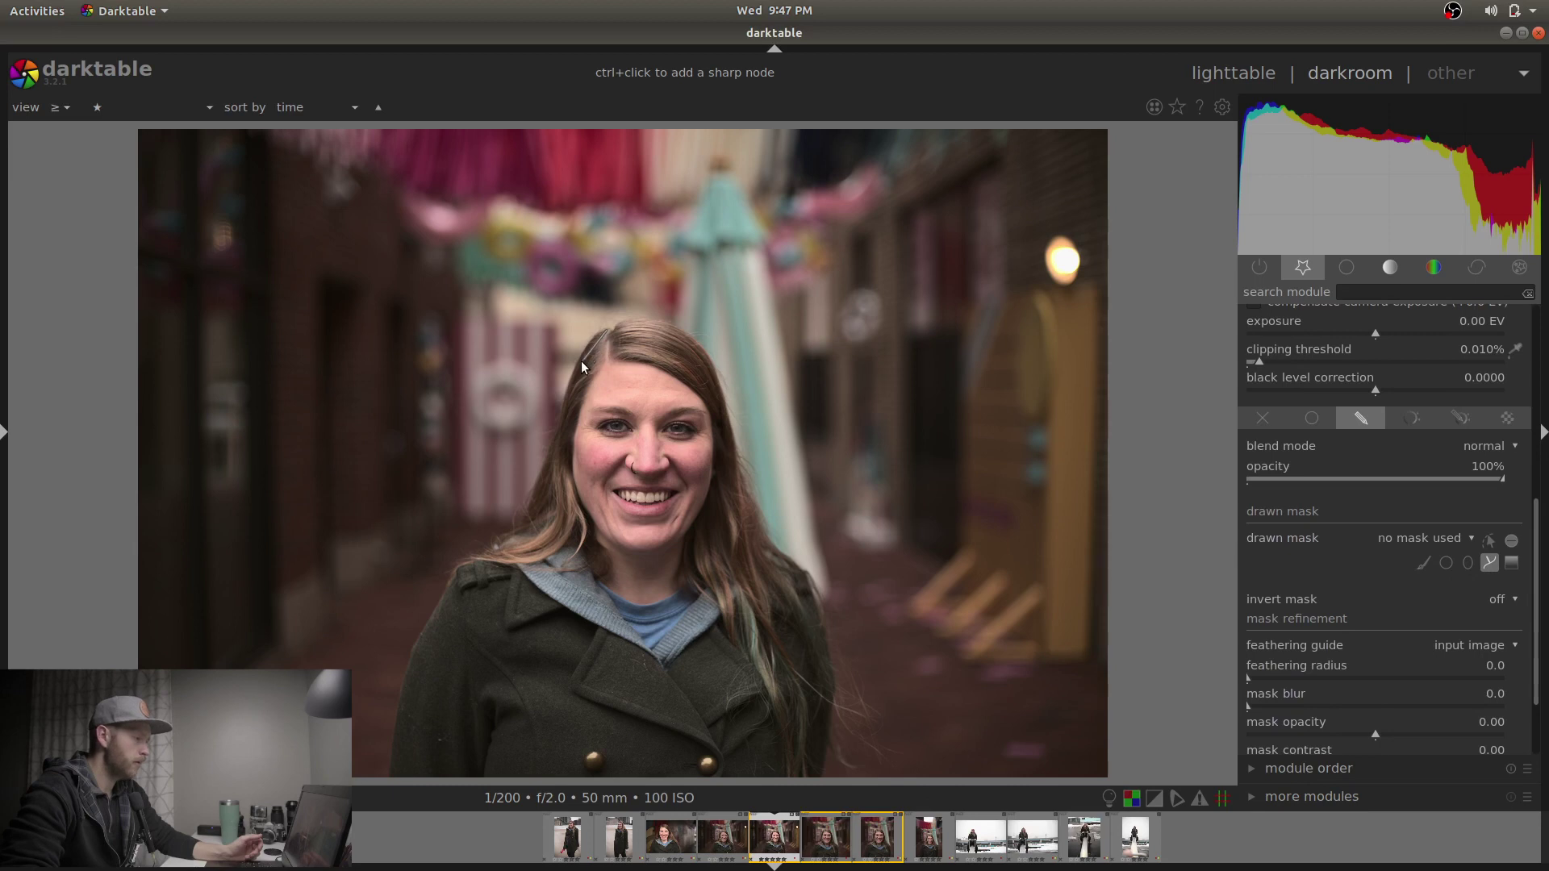
click(502, 548)
click(420, 636)
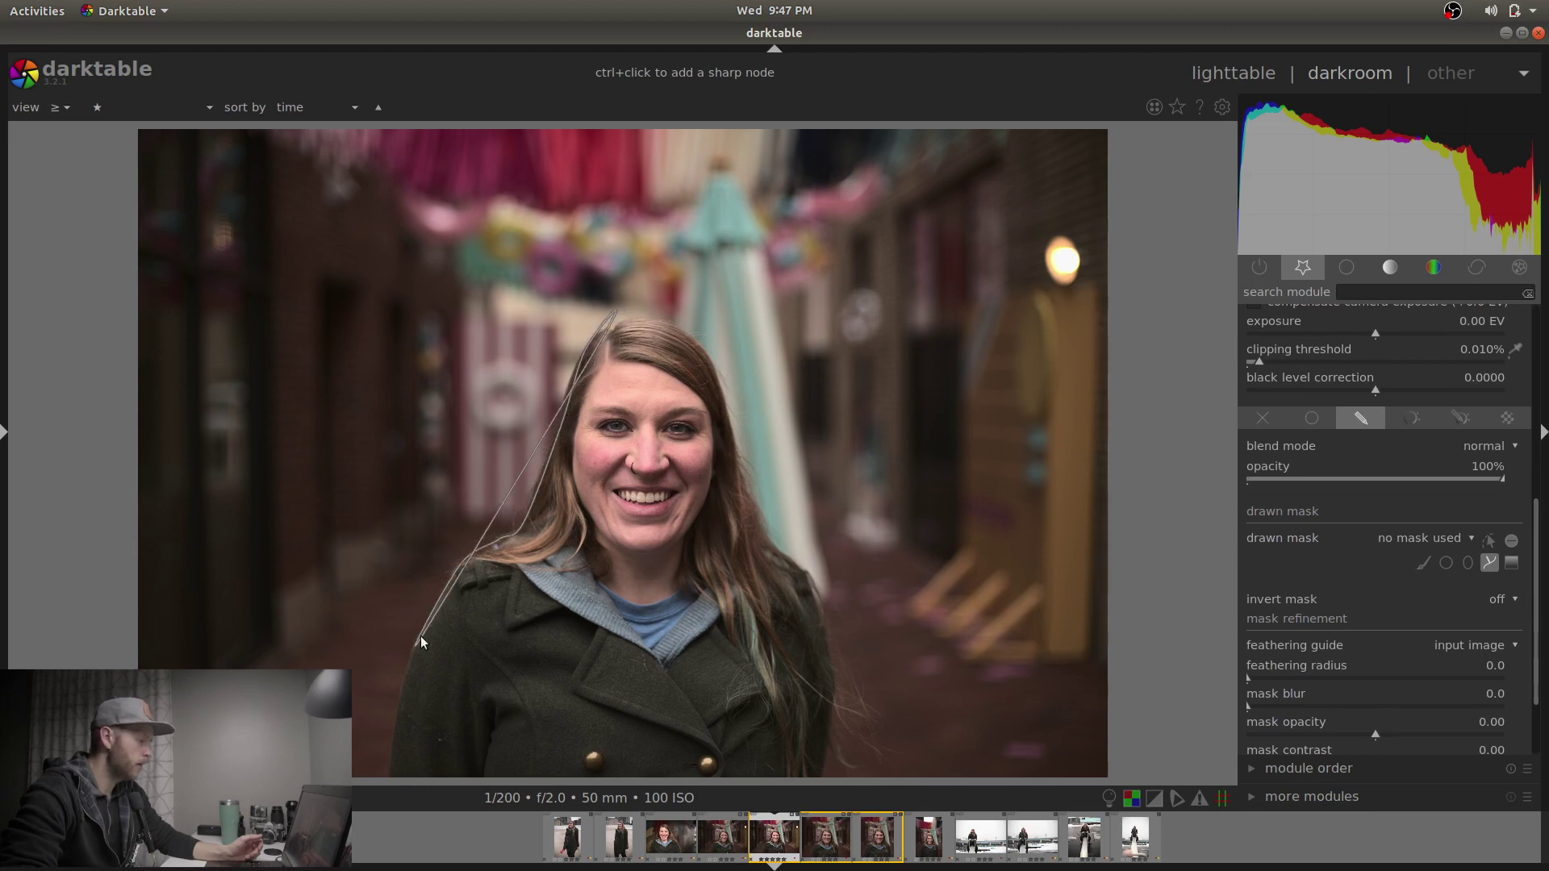
click(394, 753)
click(822, 781)
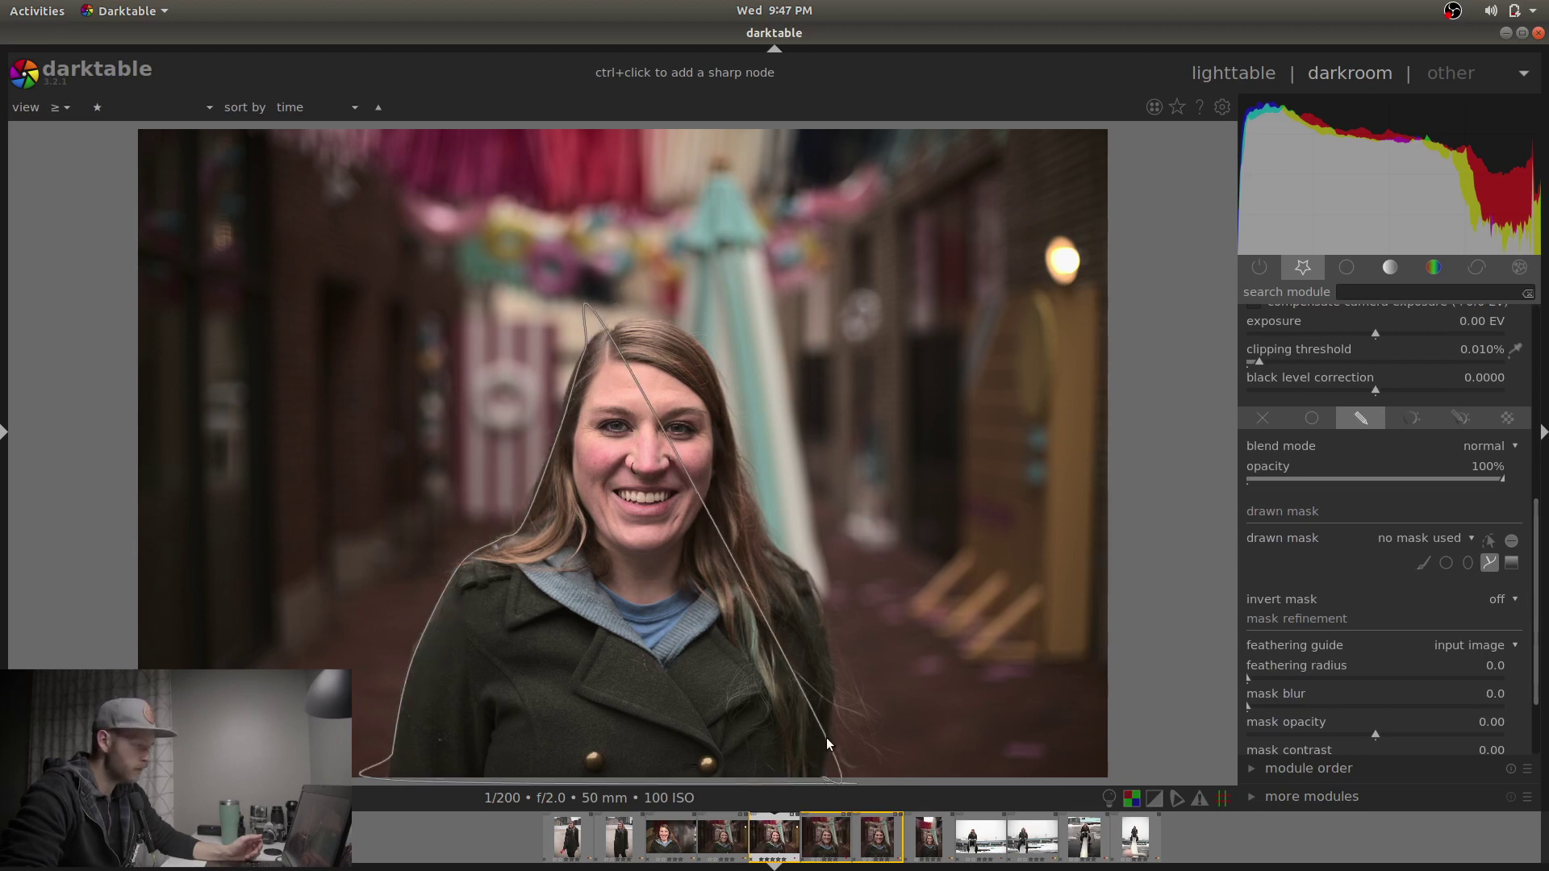
click(786, 556)
click(764, 528)
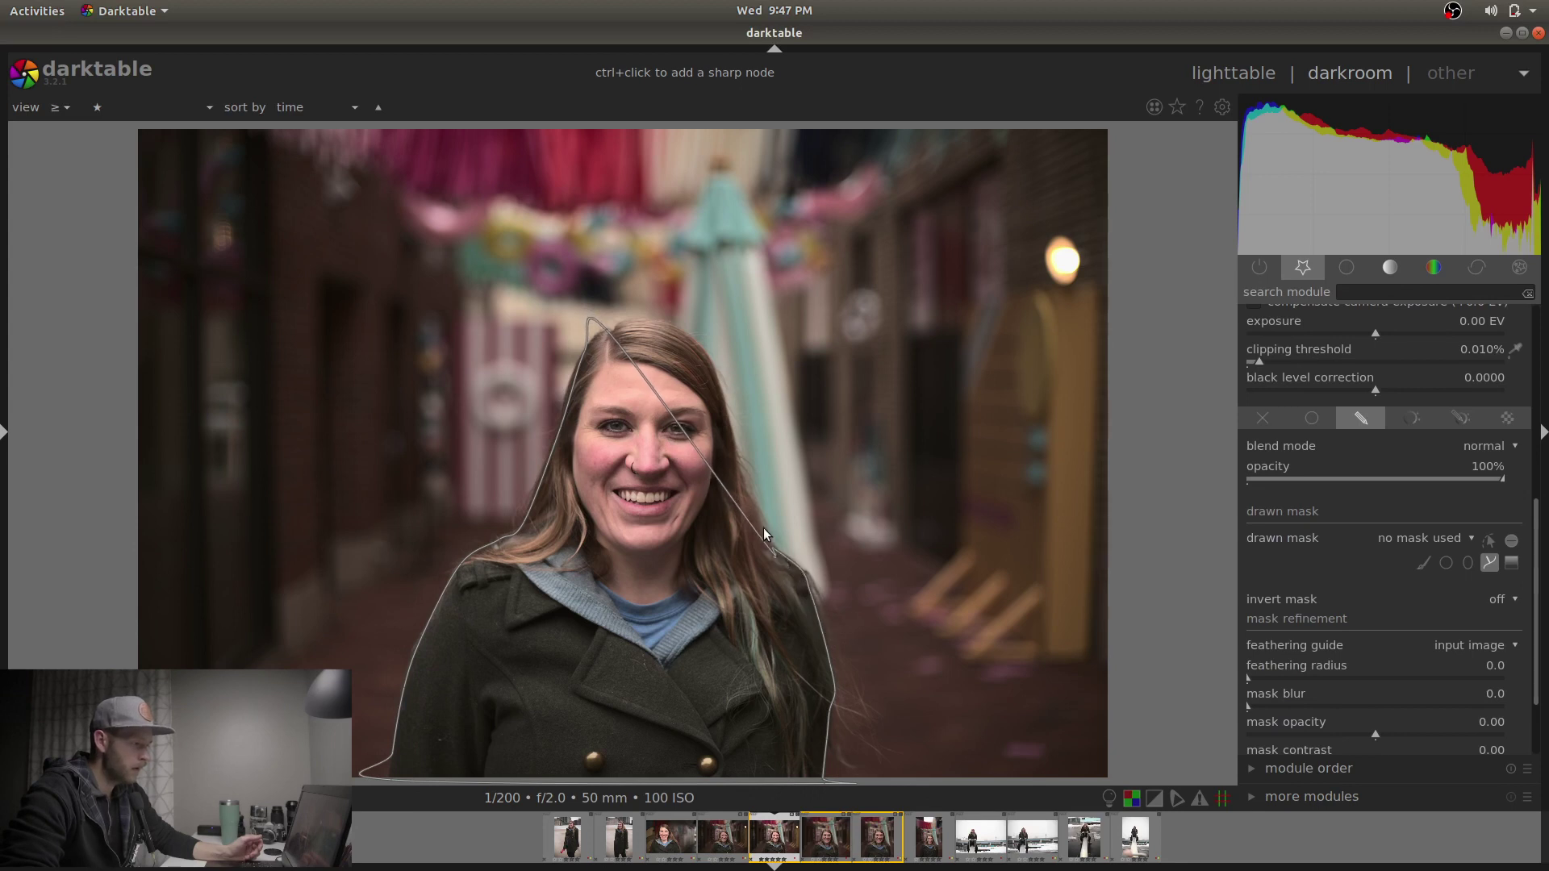
click(743, 480)
click(719, 382)
click(686, 332)
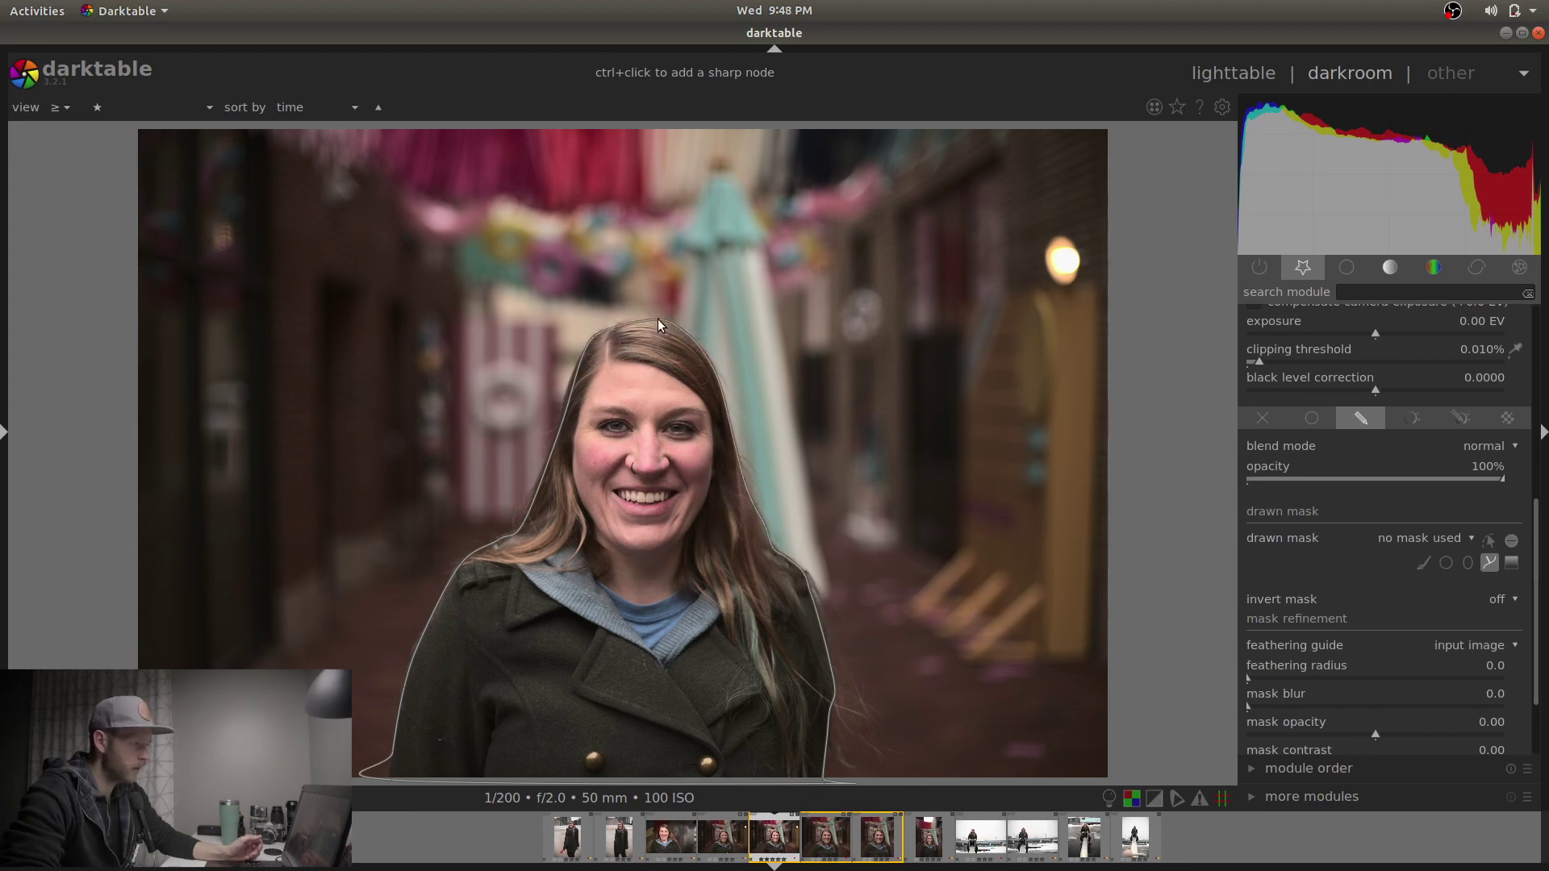
click(657, 318)
right_click(657, 318)
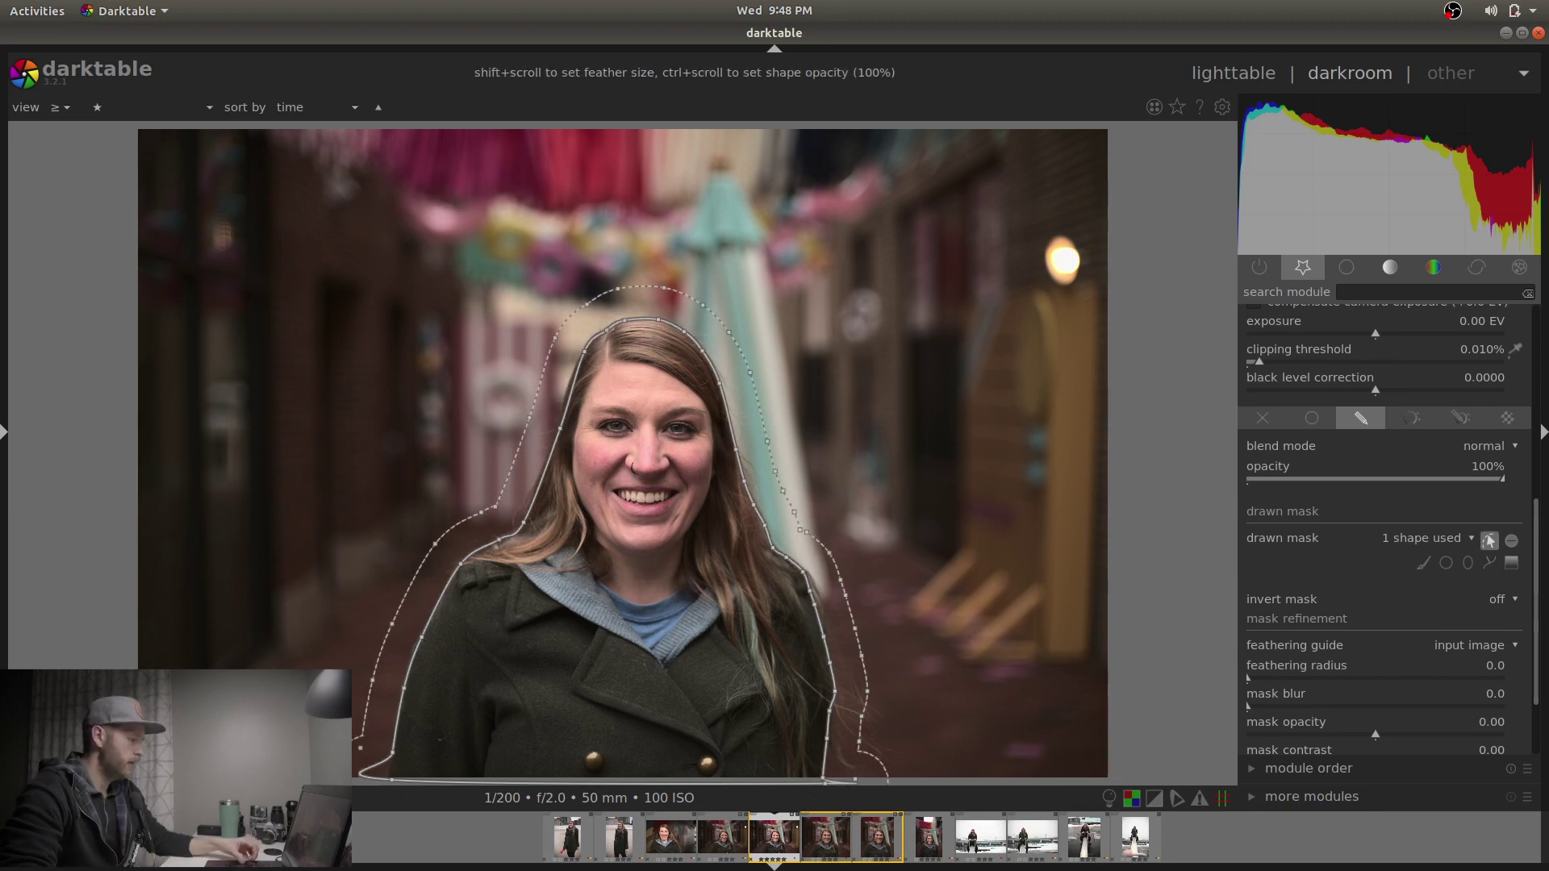
Reshape the mask curves along the coat's lower edge and bottom-right corner.
middle_click(436, 597)
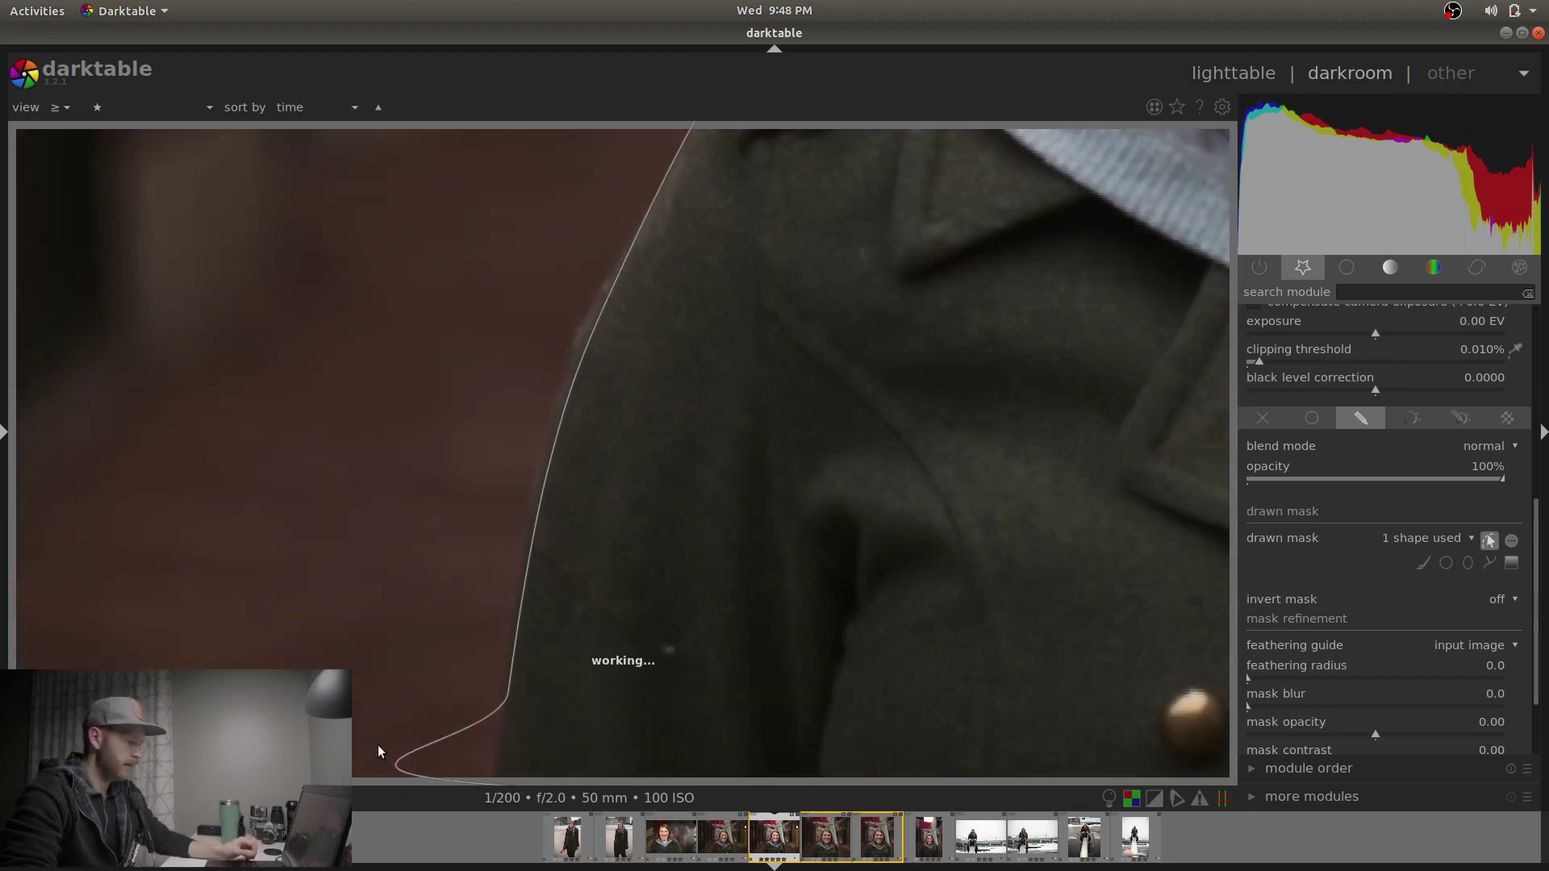
click(508, 692)
mouse_move(457, 684)
mouse_down()
mouse_move(489, 691)
mouse_move(462, 686)
mouse_up()
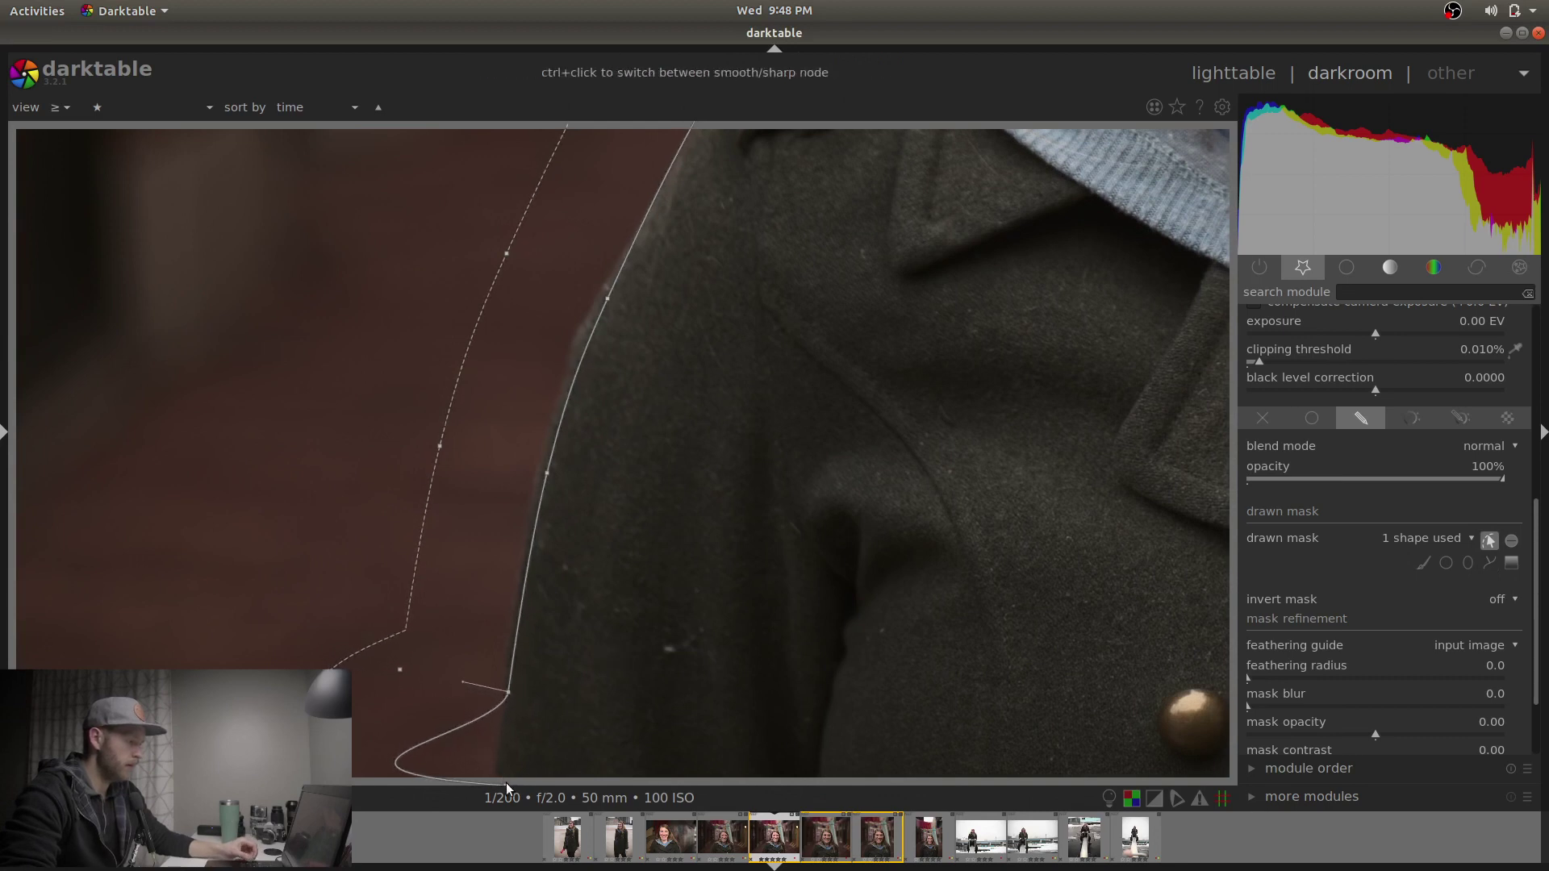
scroll(401, 692, down, 4)
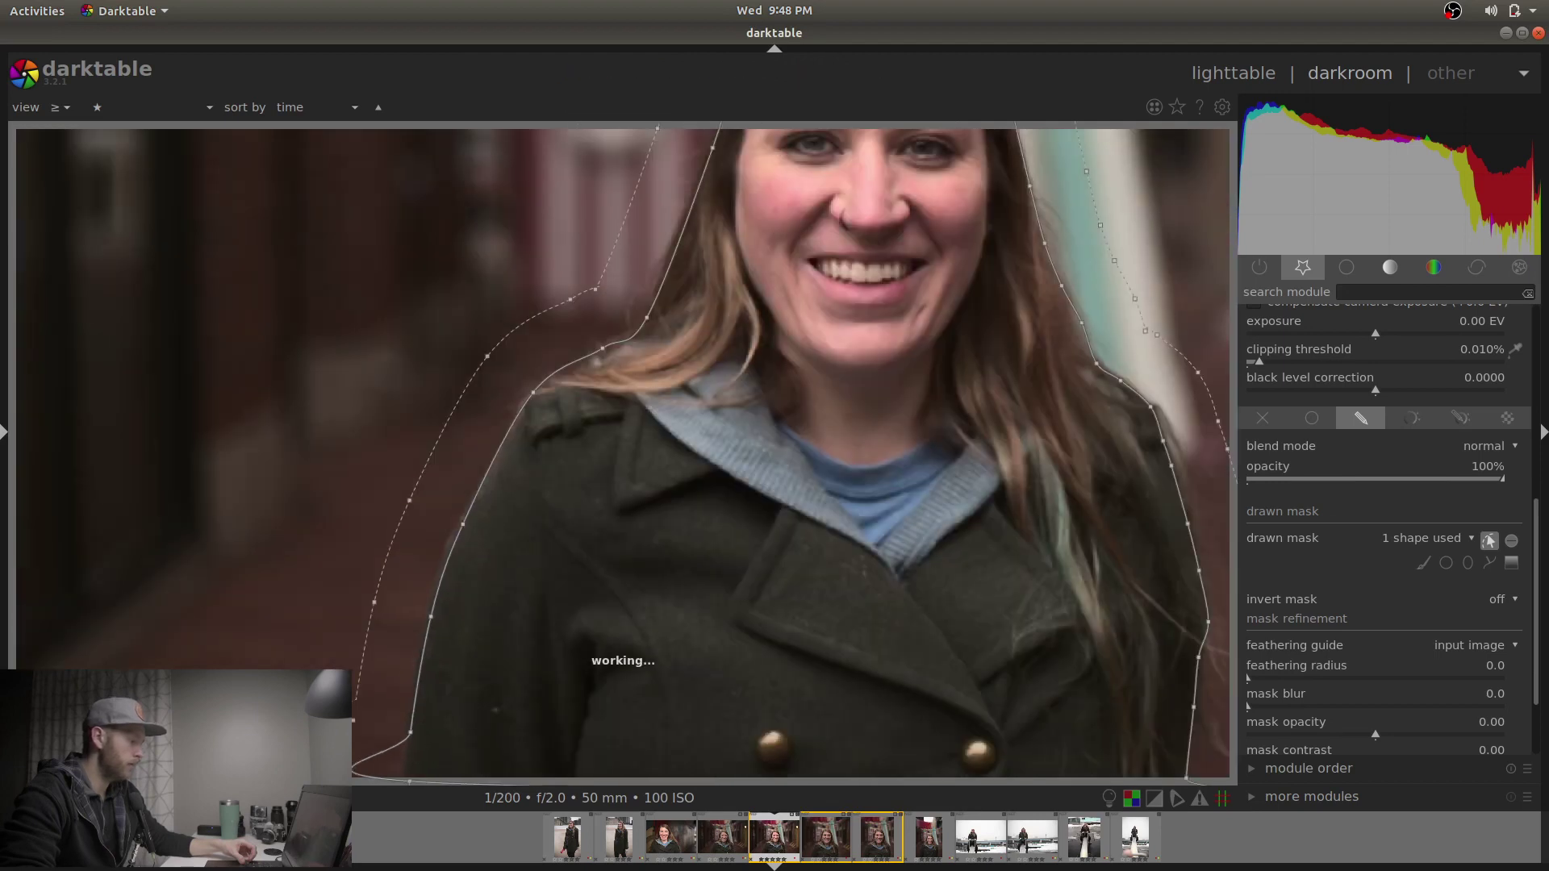
scroll(404, 783, up, 1)
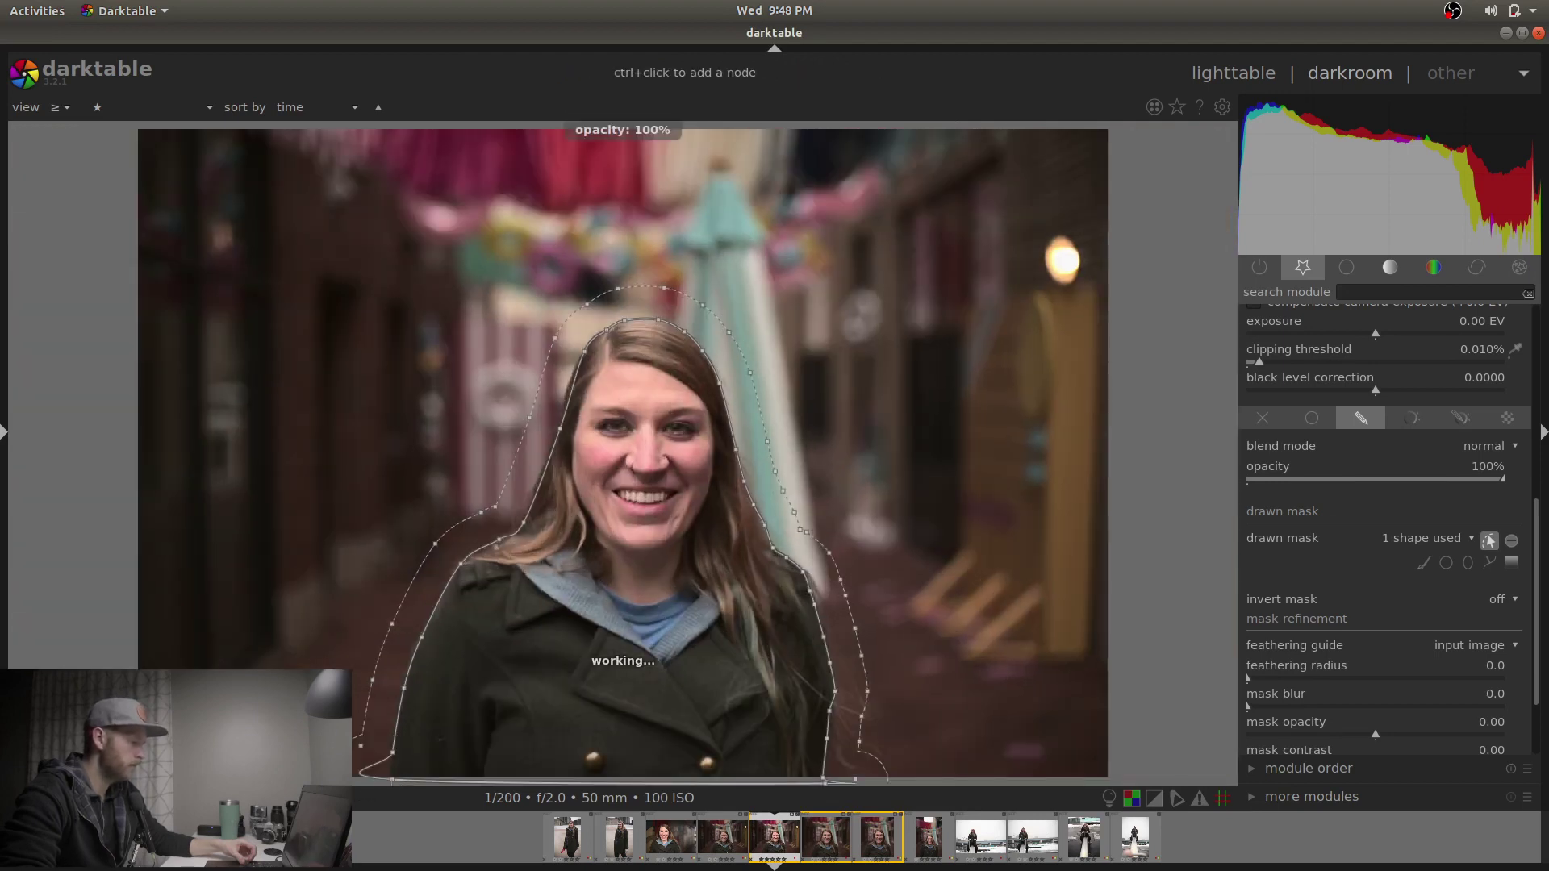
scroll(403, 779, down, 2)
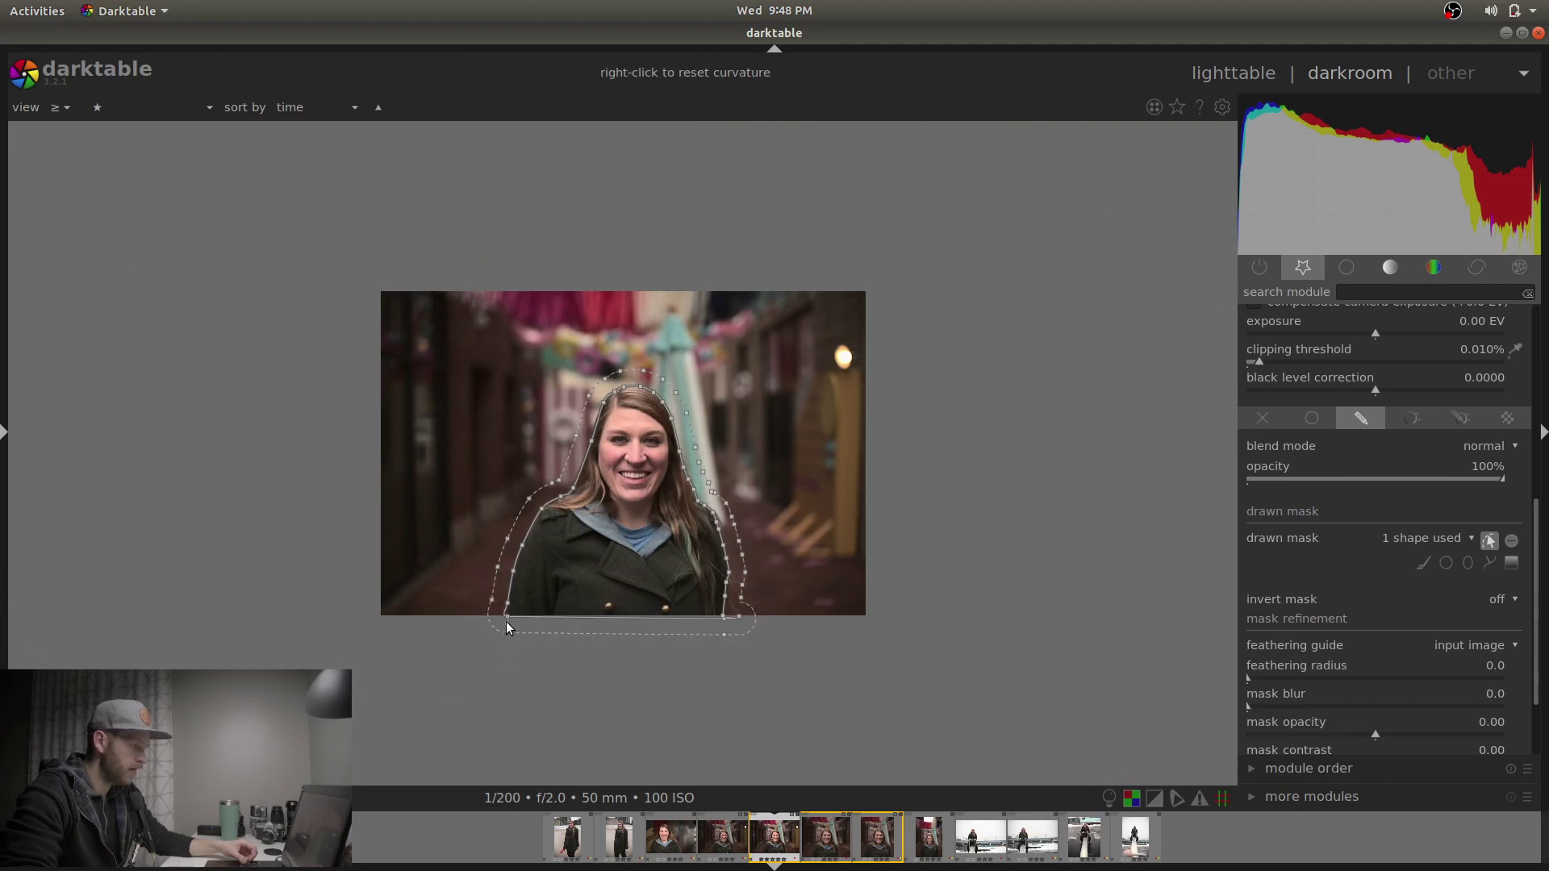
scroll(492, 545, up, 1)
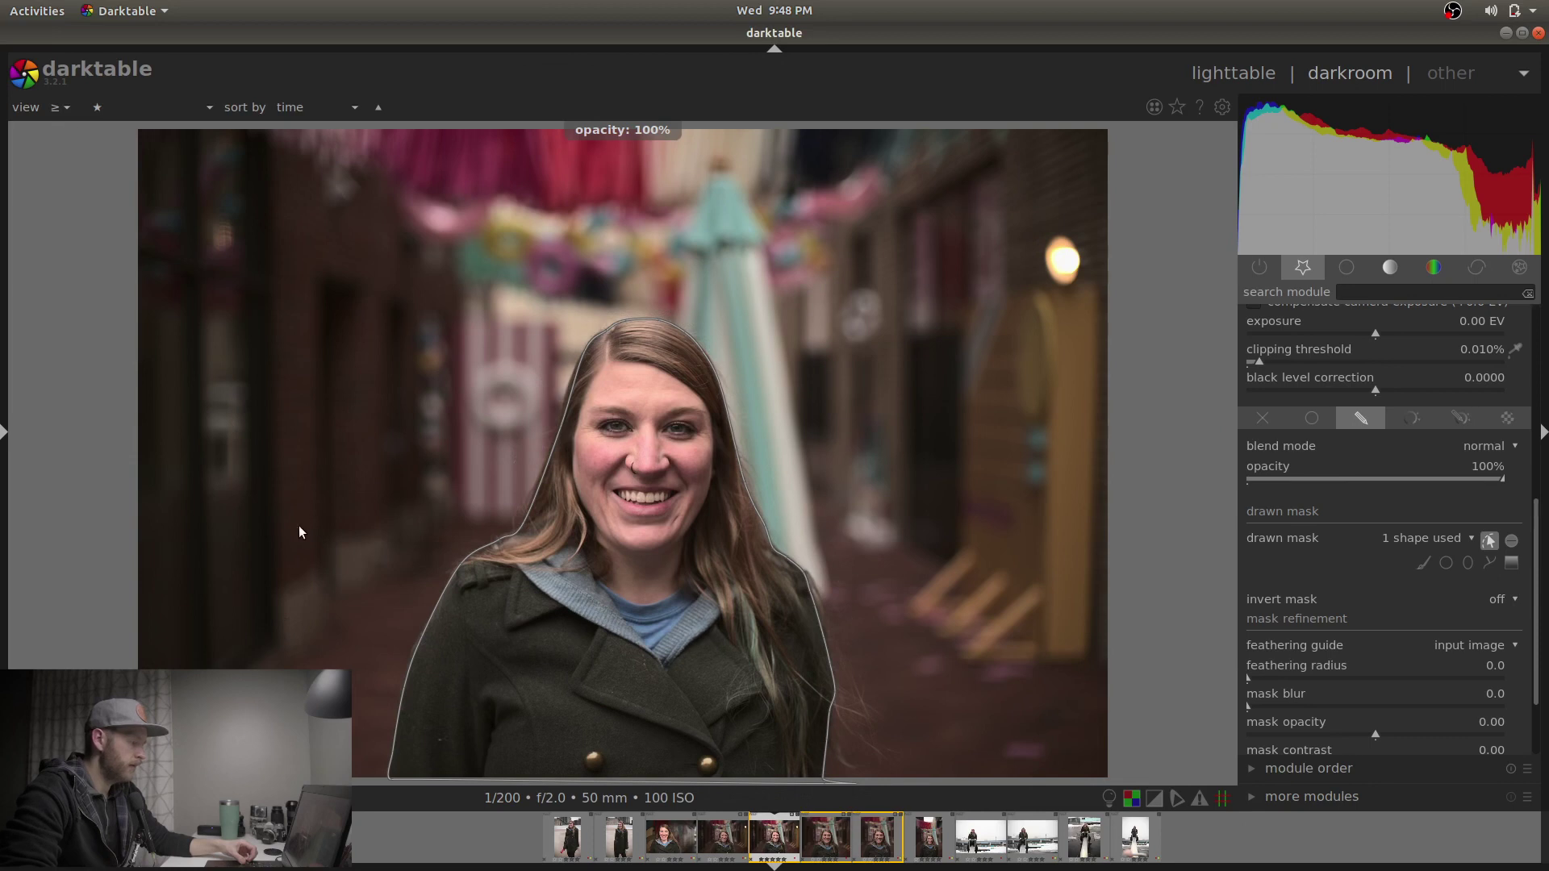
scroll(375, 778, up, 2)
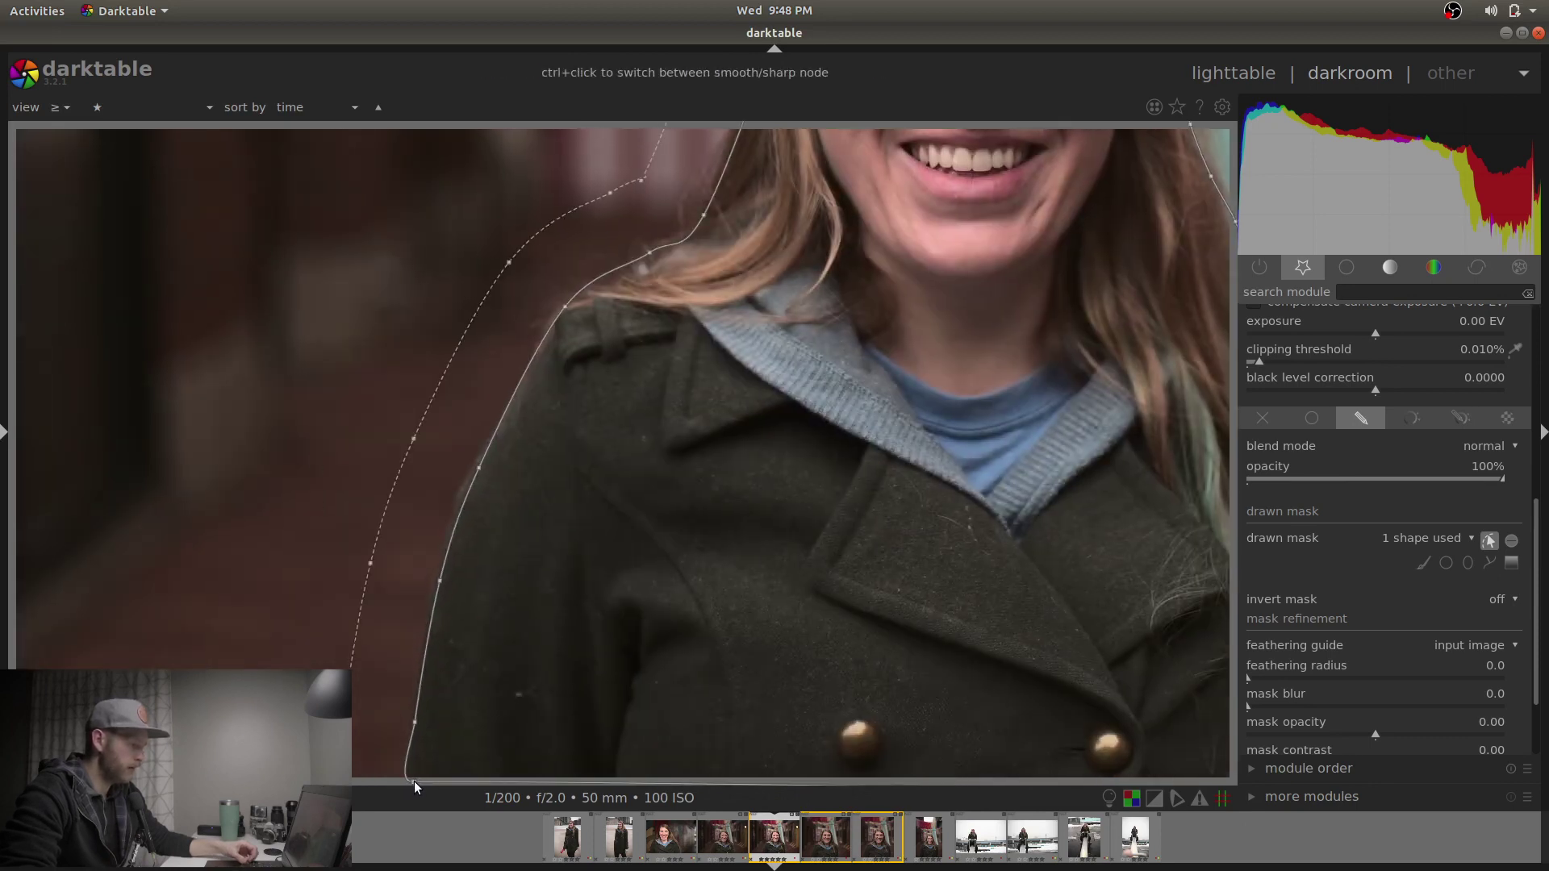
scroll(259, 656, down, 2)
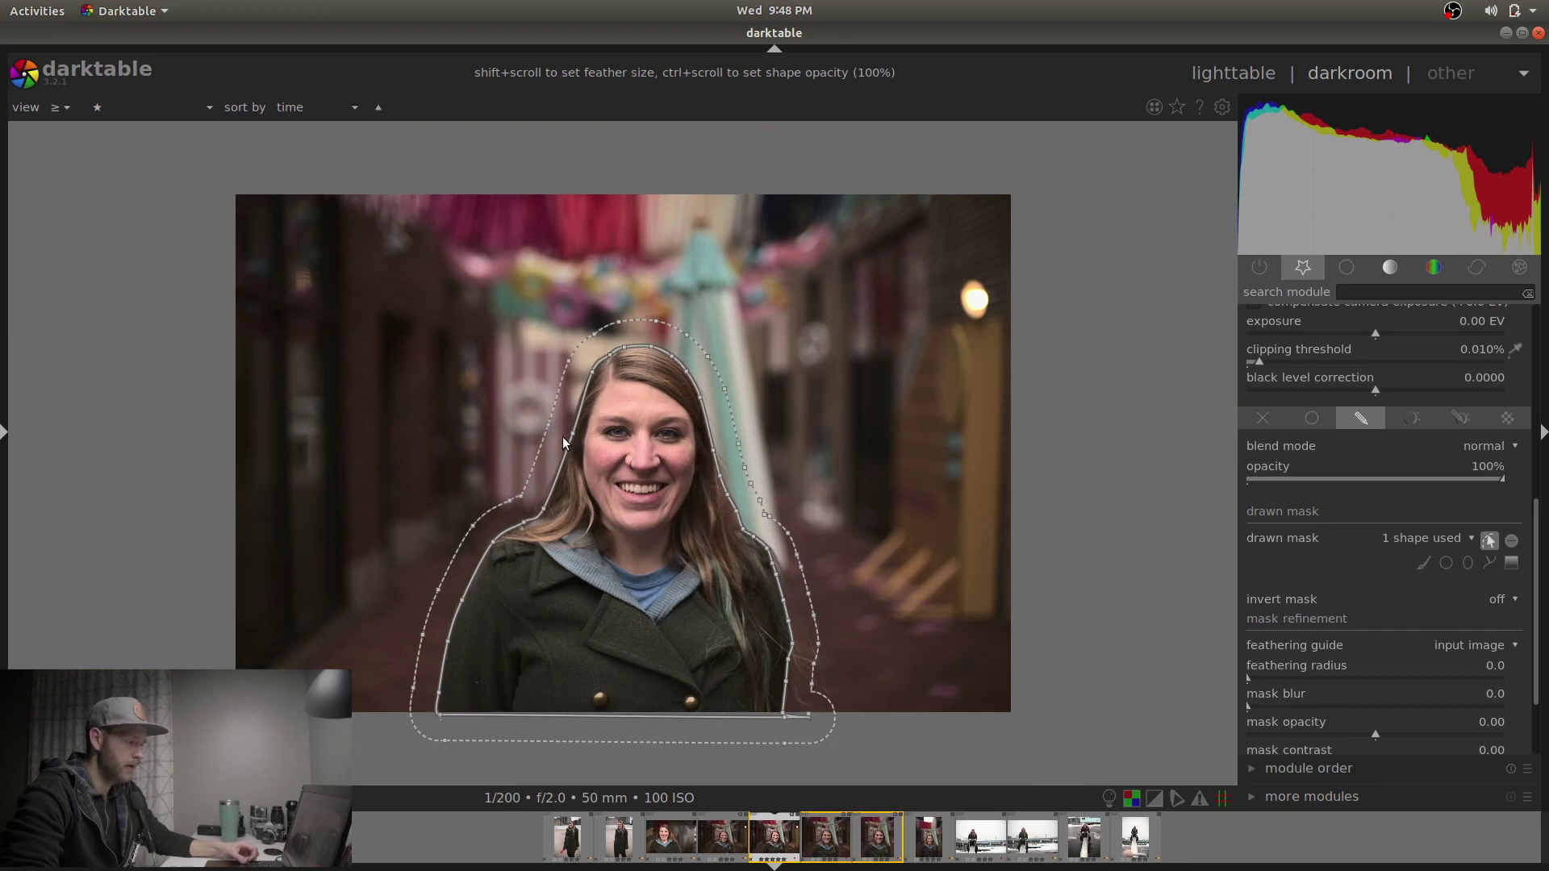
mouse_move(784, 718)
mouse_down()
mouse_move(790, 775)
mouse_move(783, 734)
mouse_up()
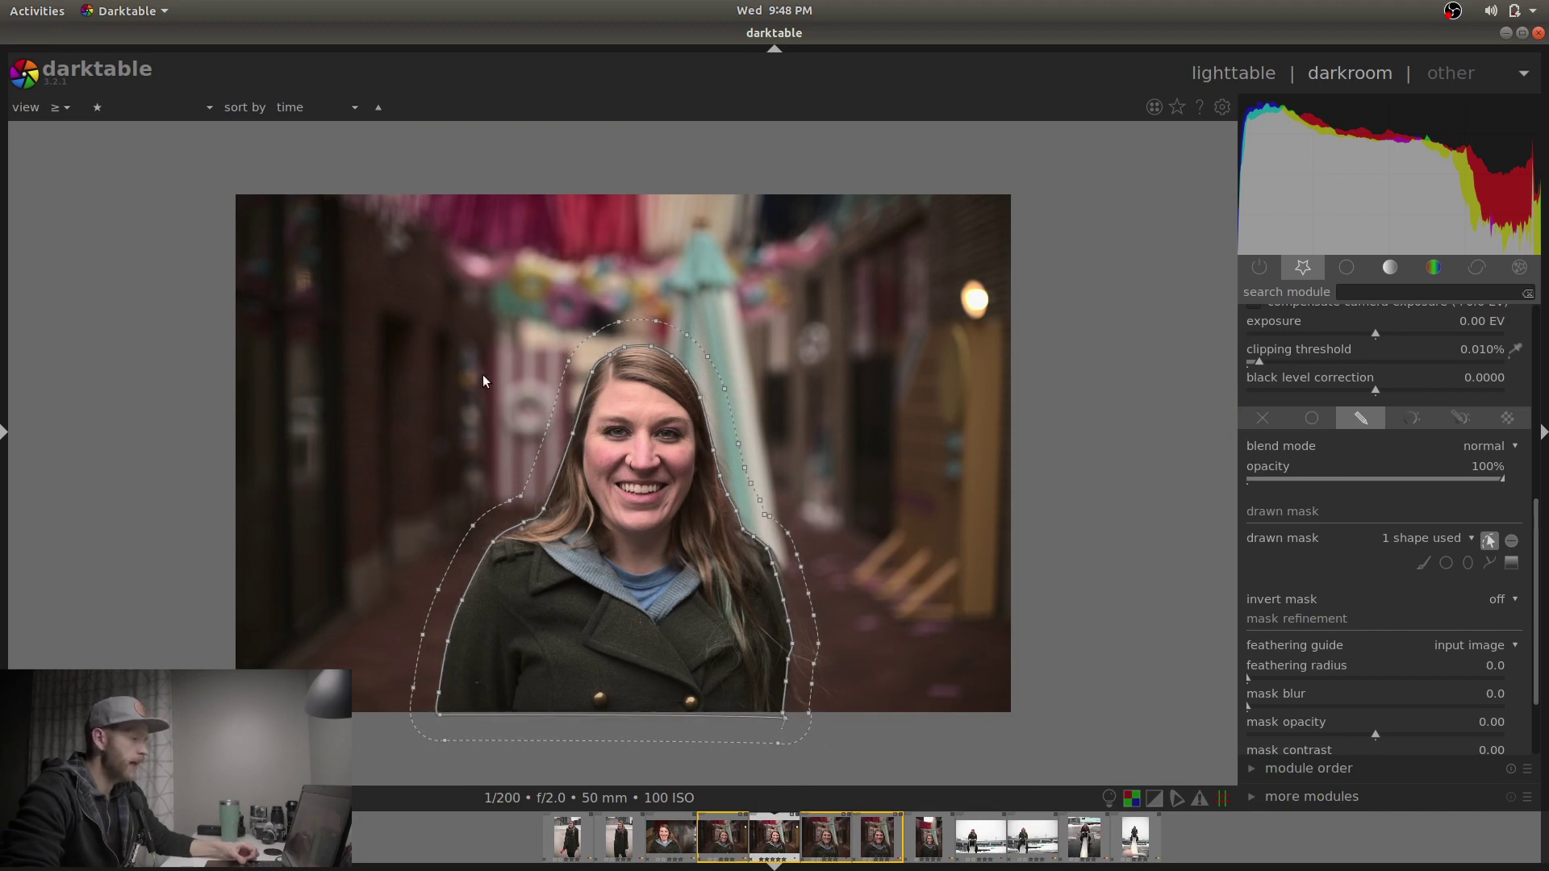
scroll(482, 375, up, 3)
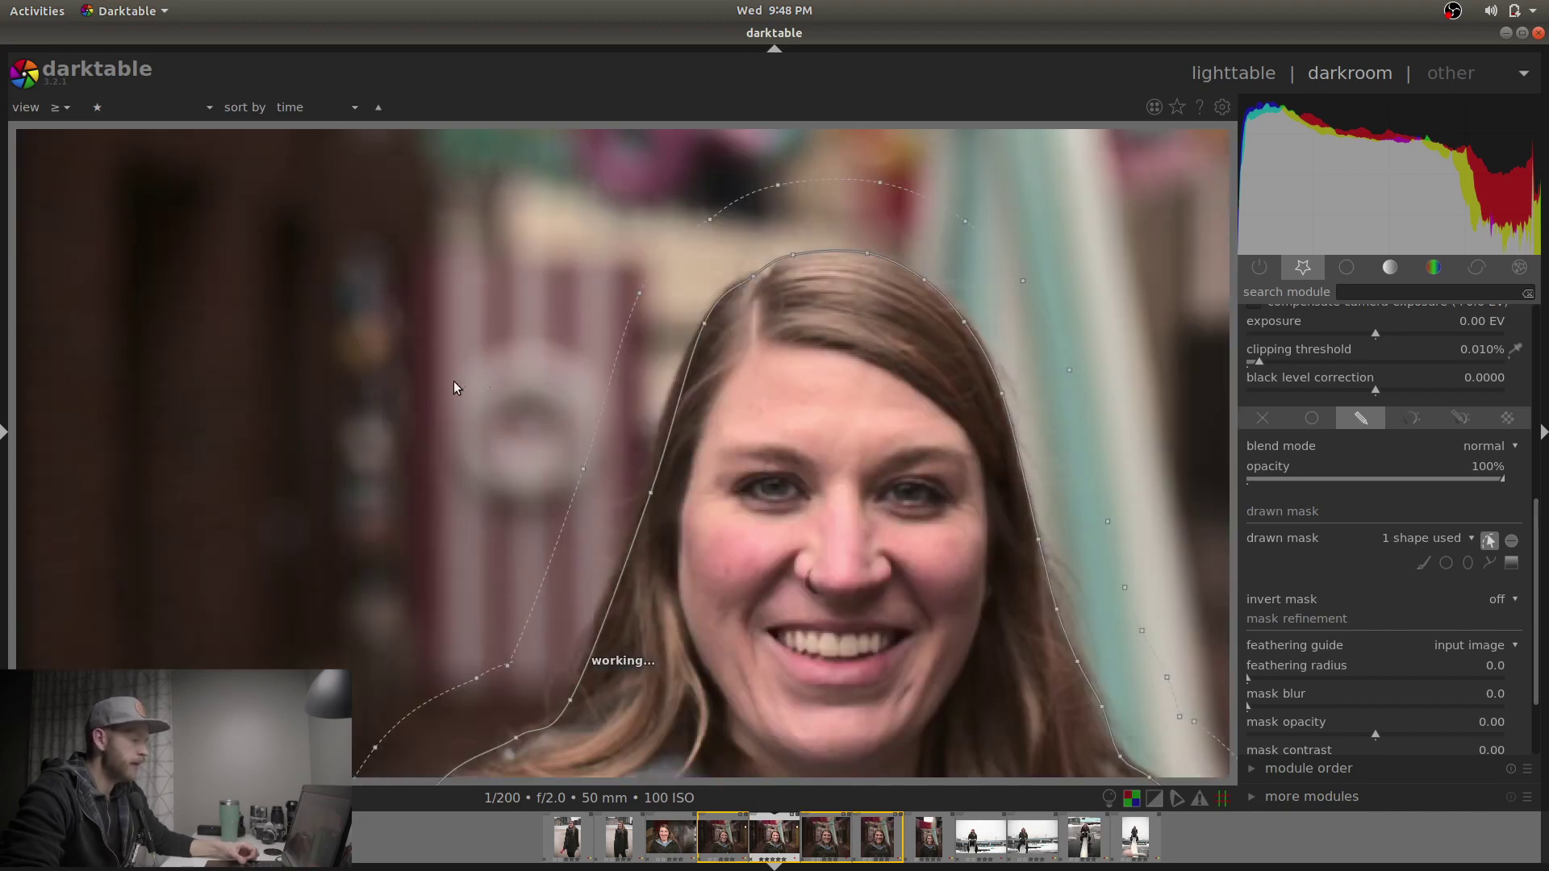
Add and nudge mask nodes along the hair so the outline hugs the hairline.
ctrl+click(650, 492)
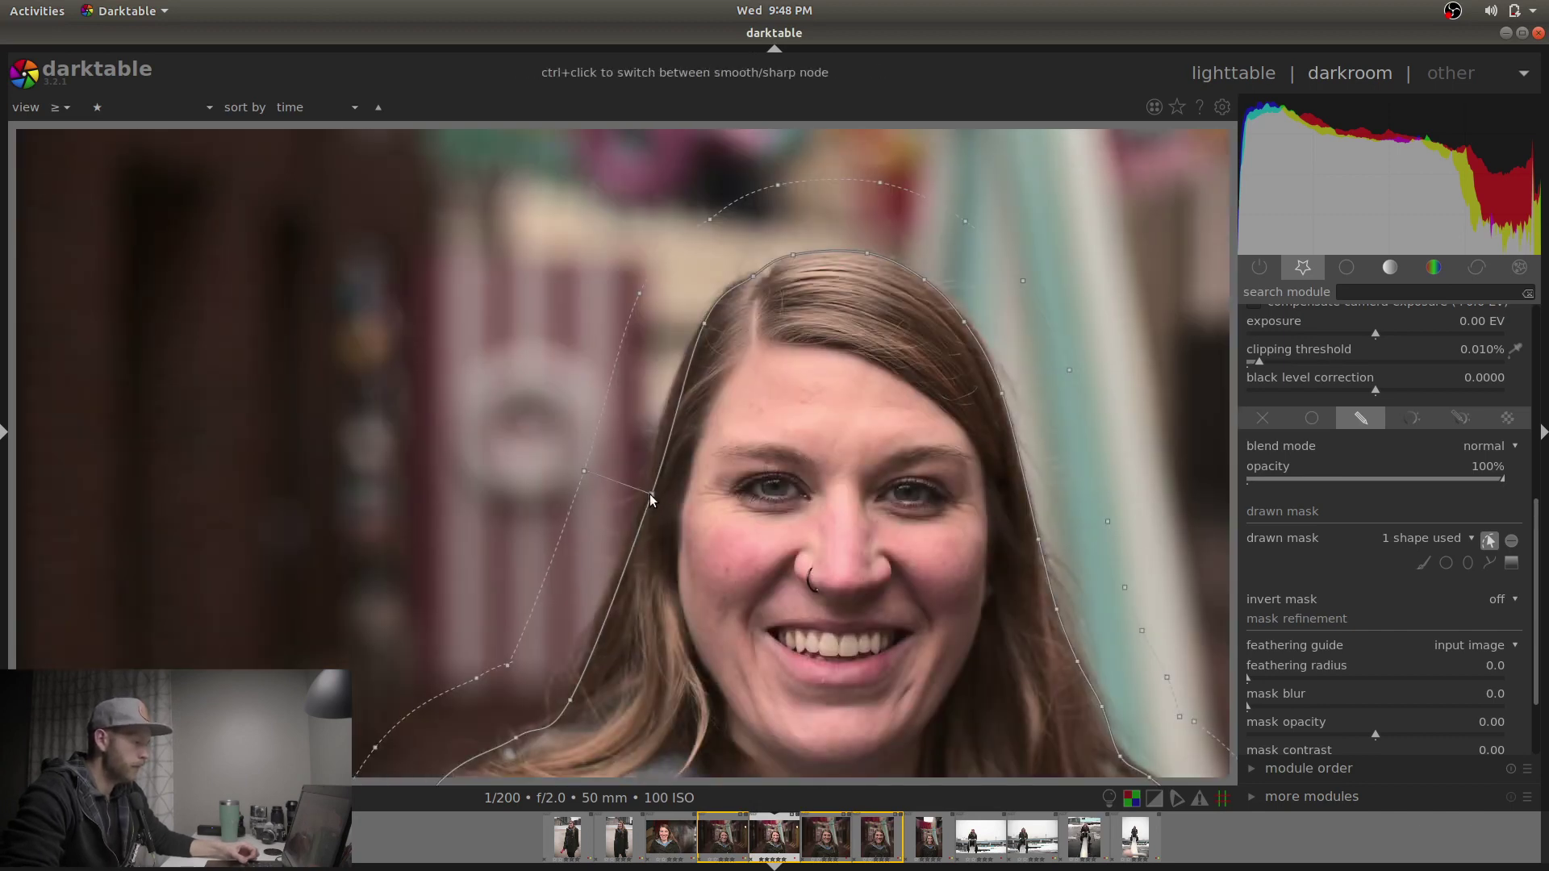
ctrl+click(610, 589)
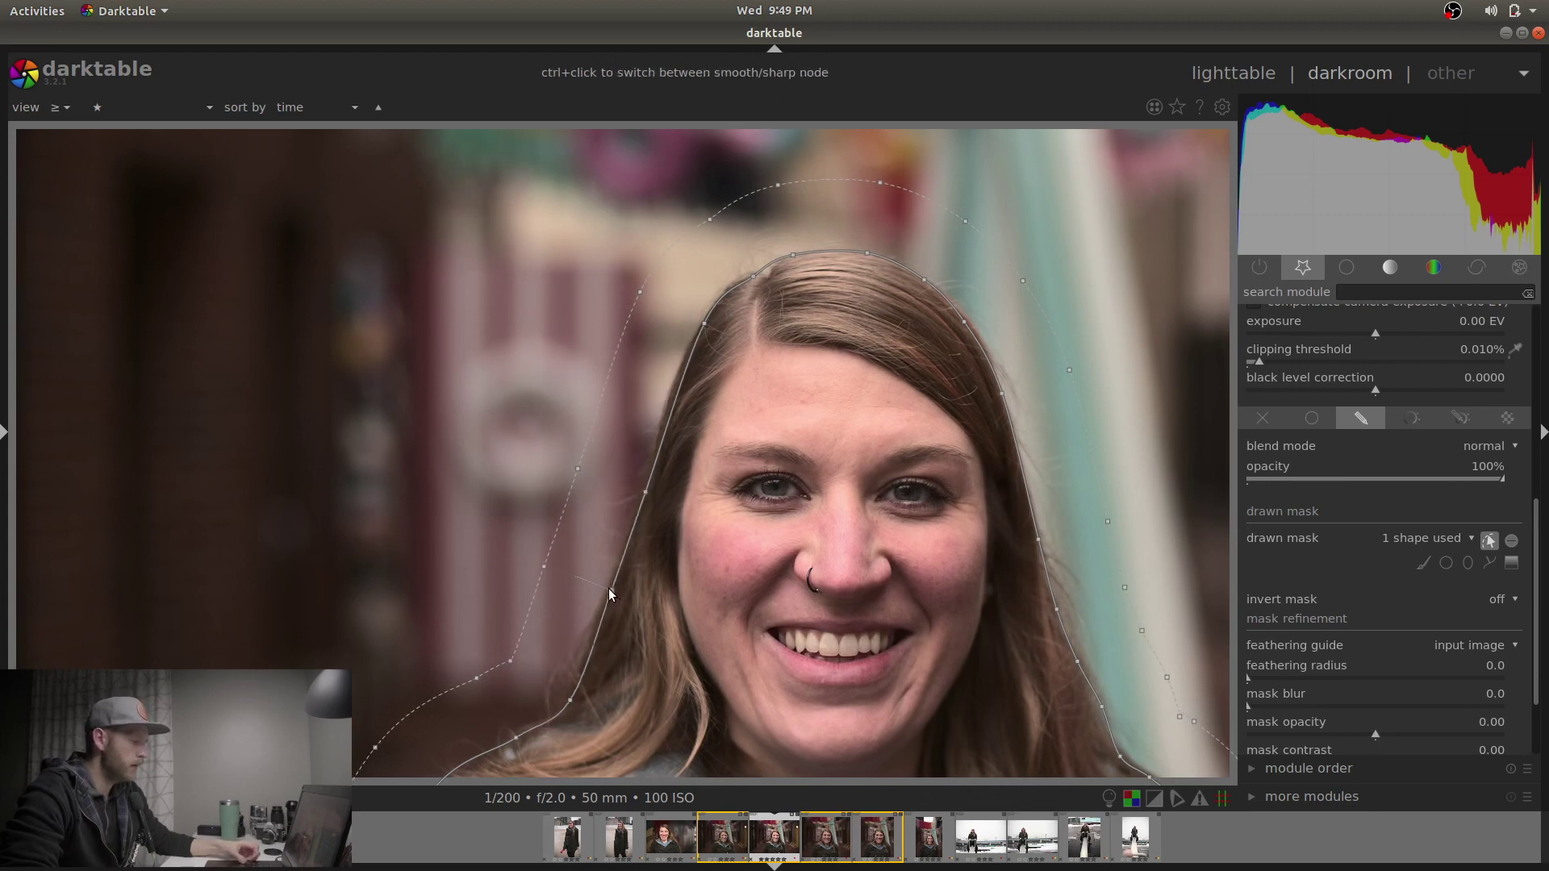
ctrl+click(666, 399)
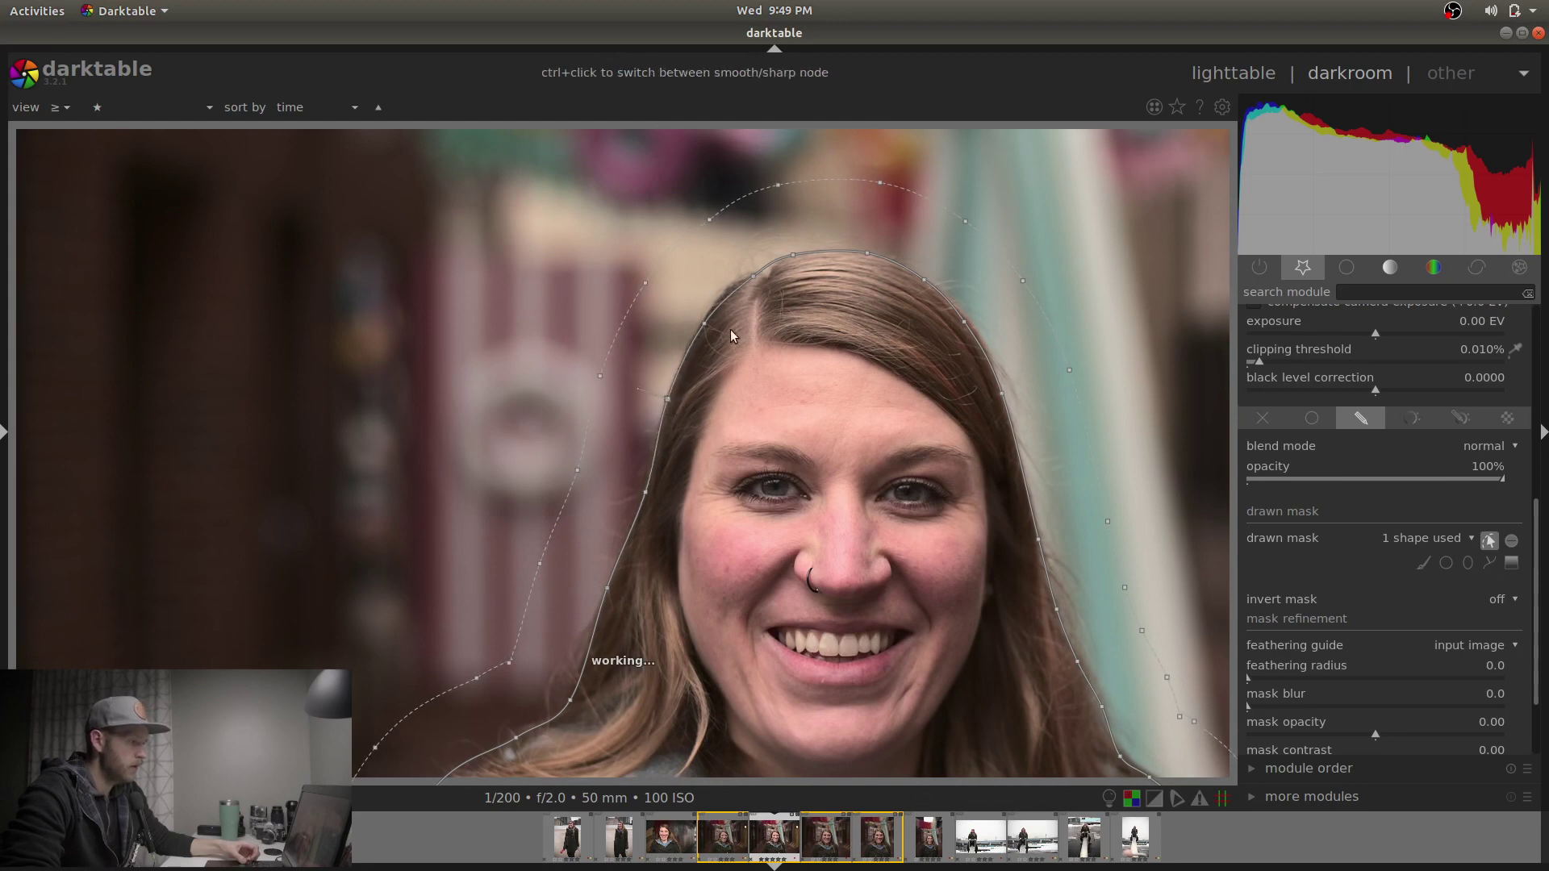
ctrl+click(728, 284)
drag(750, 277, 752, 275)
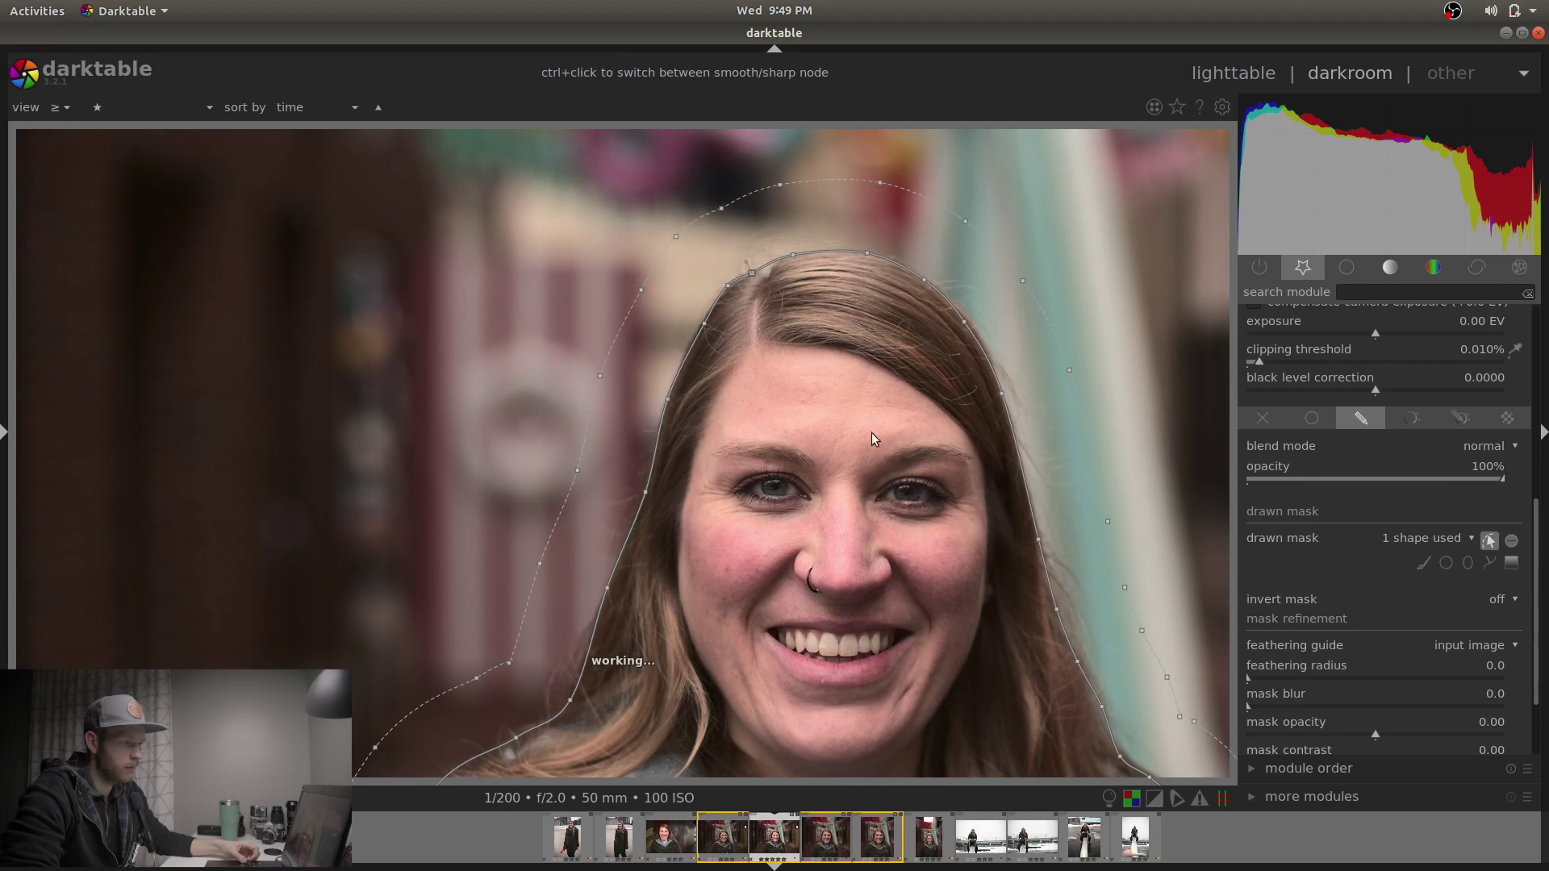
drag(1180, 447, 1111, 326)
middle_click(1111, 326)
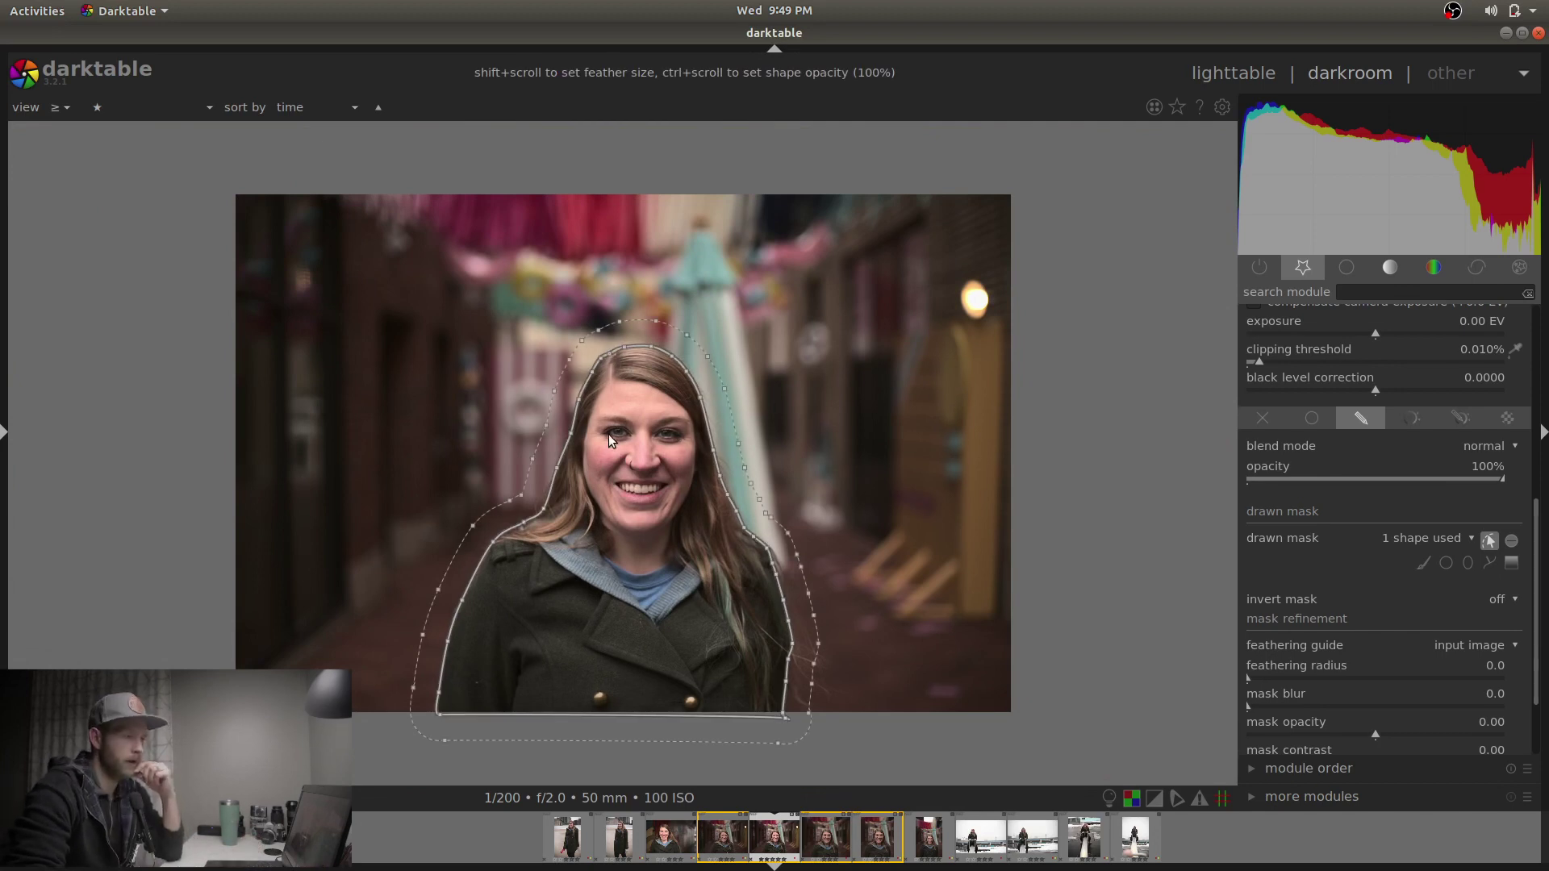
Set exposure 1 to -0.72 EV and invert the path mask so the background darkens.
scroll(1541, 496, up, 2)
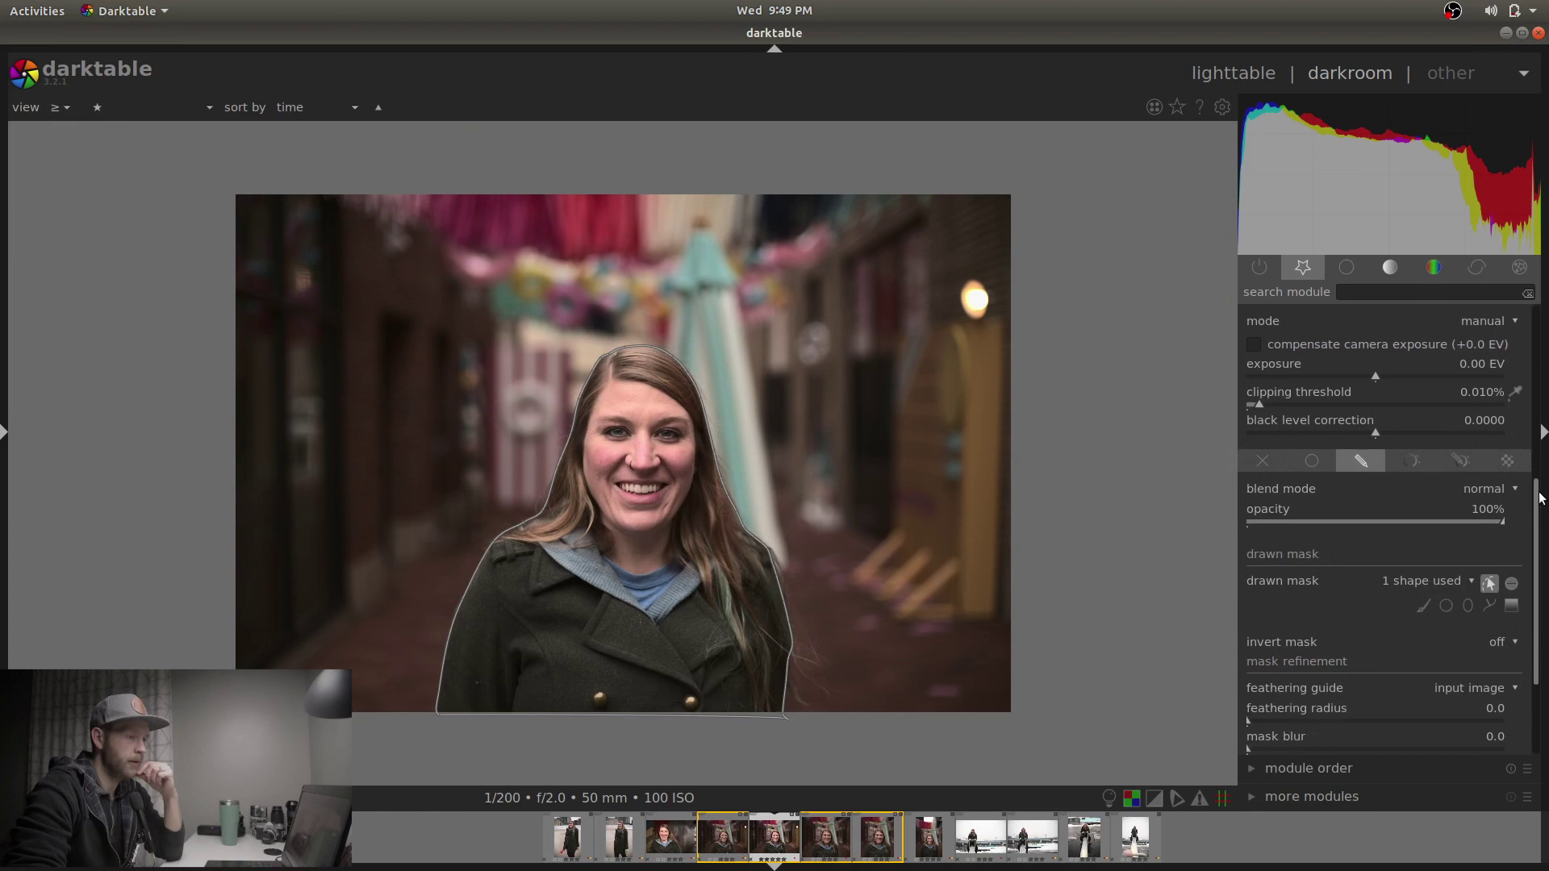
click(1345, 384)
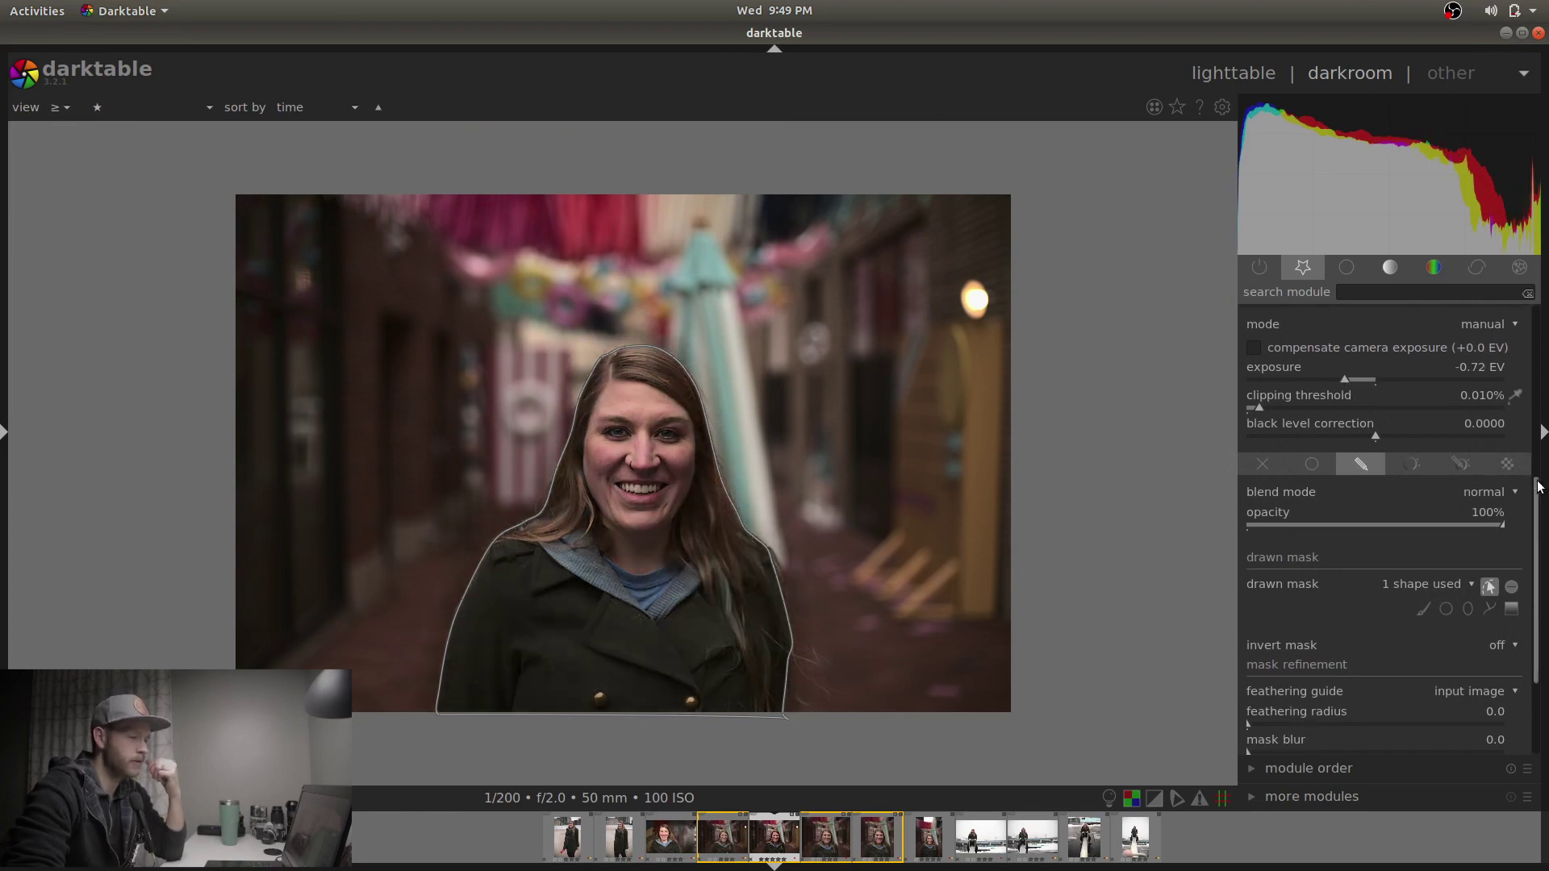
drag(1539, 486, 1547, 510)
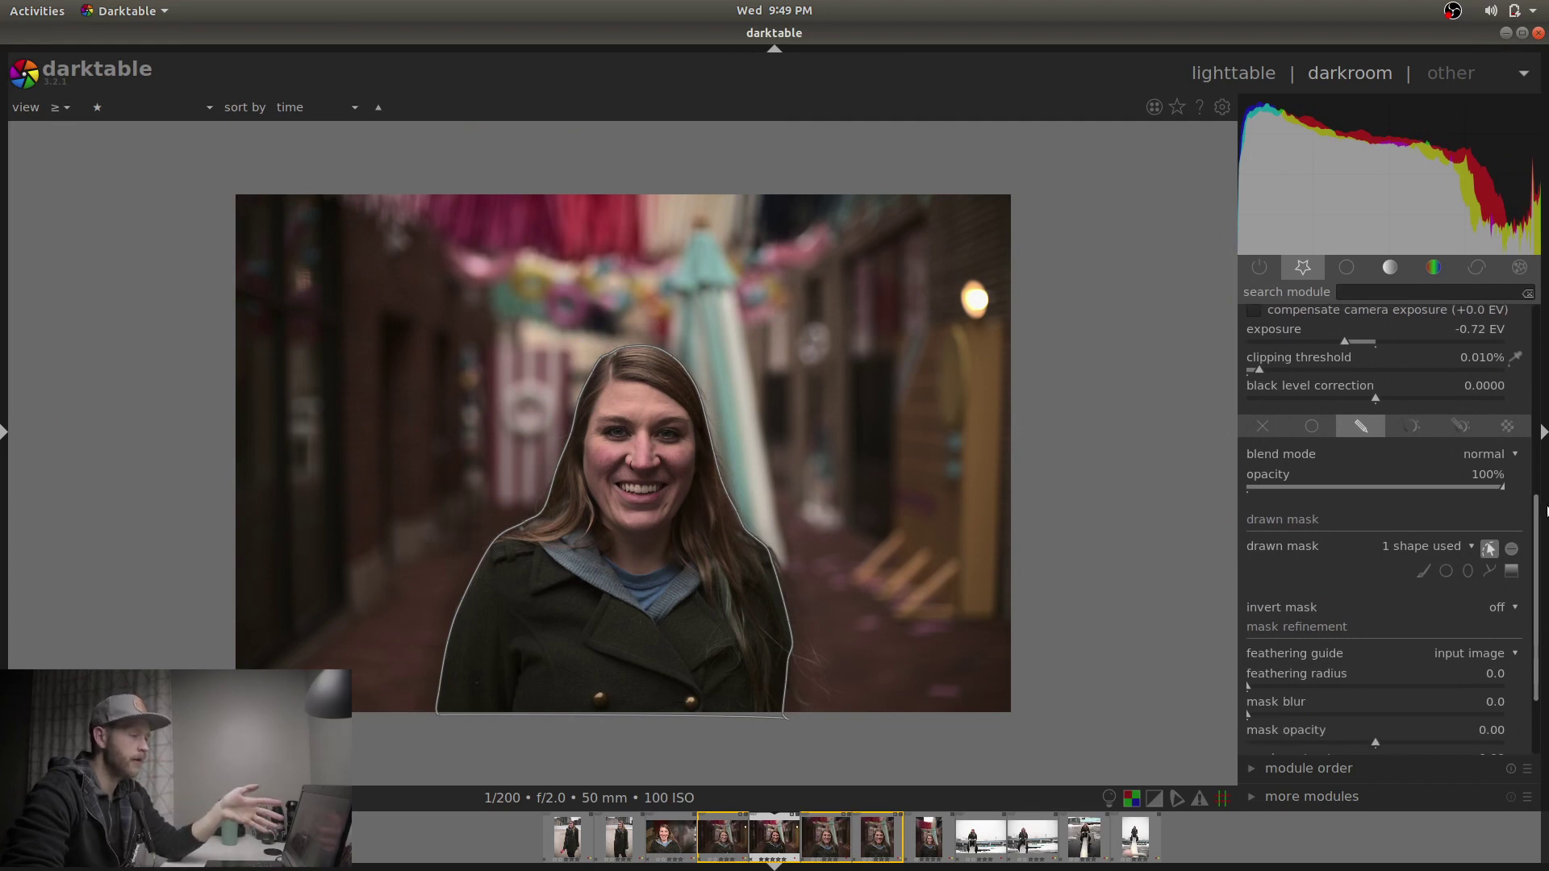
click(1512, 551)
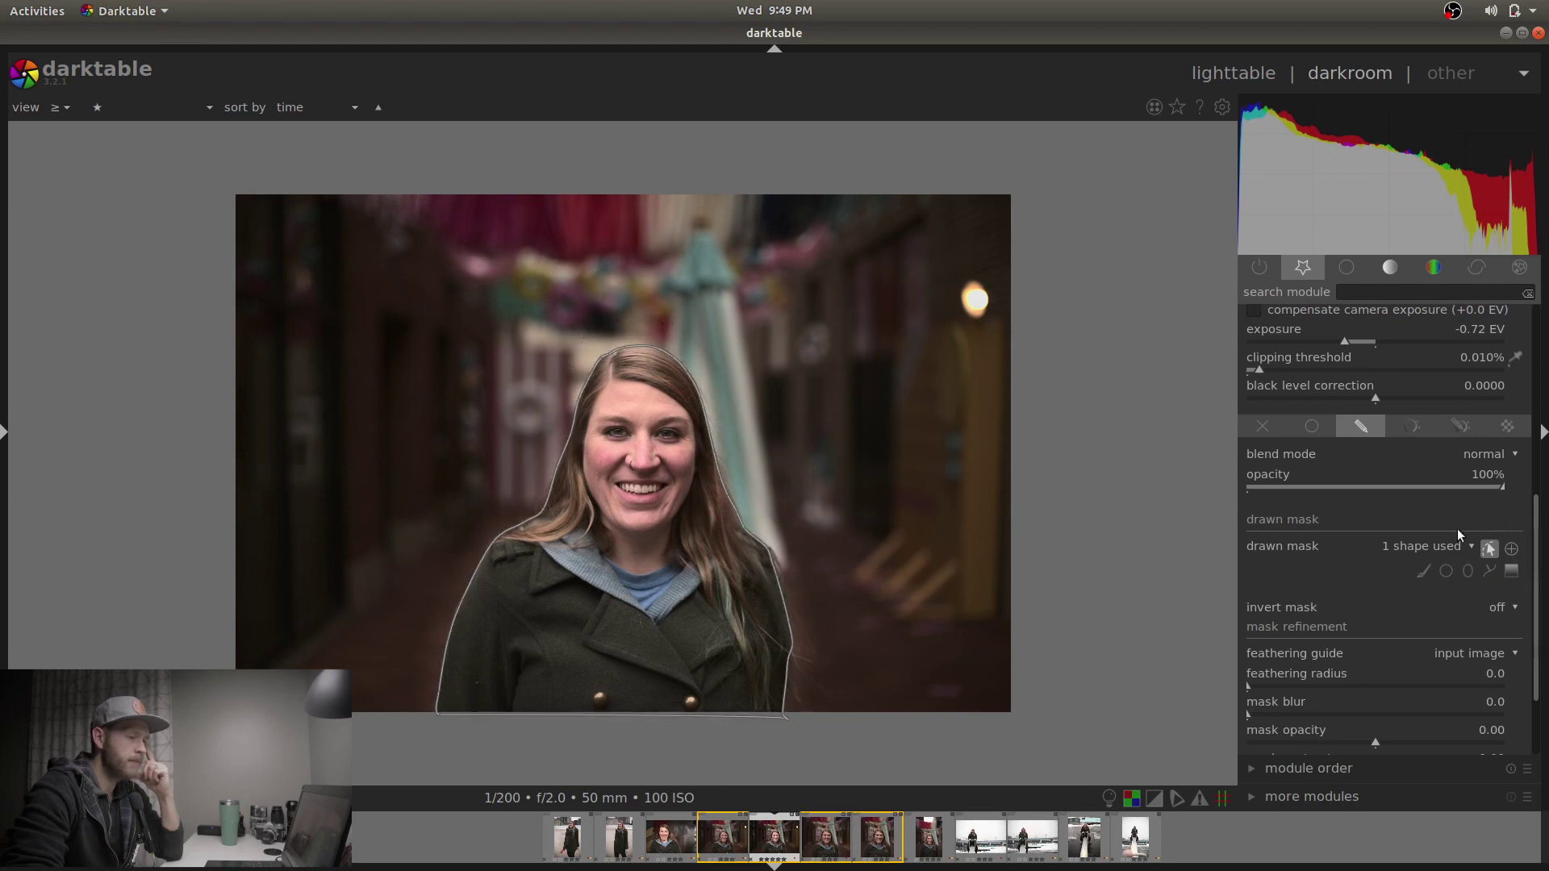
click(1490, 551)
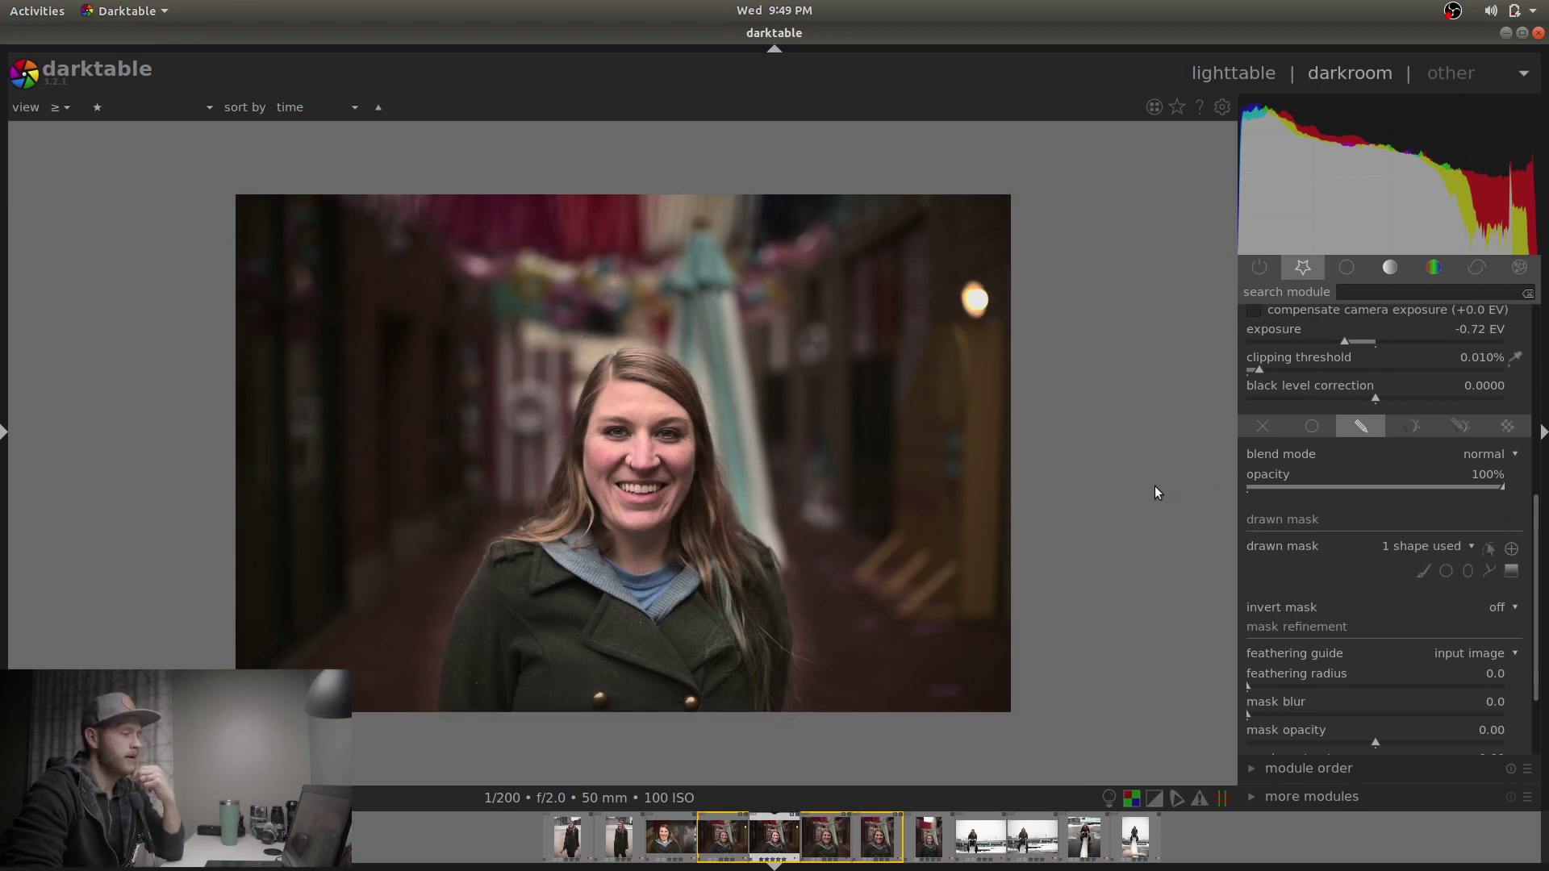
click(1489, 550)
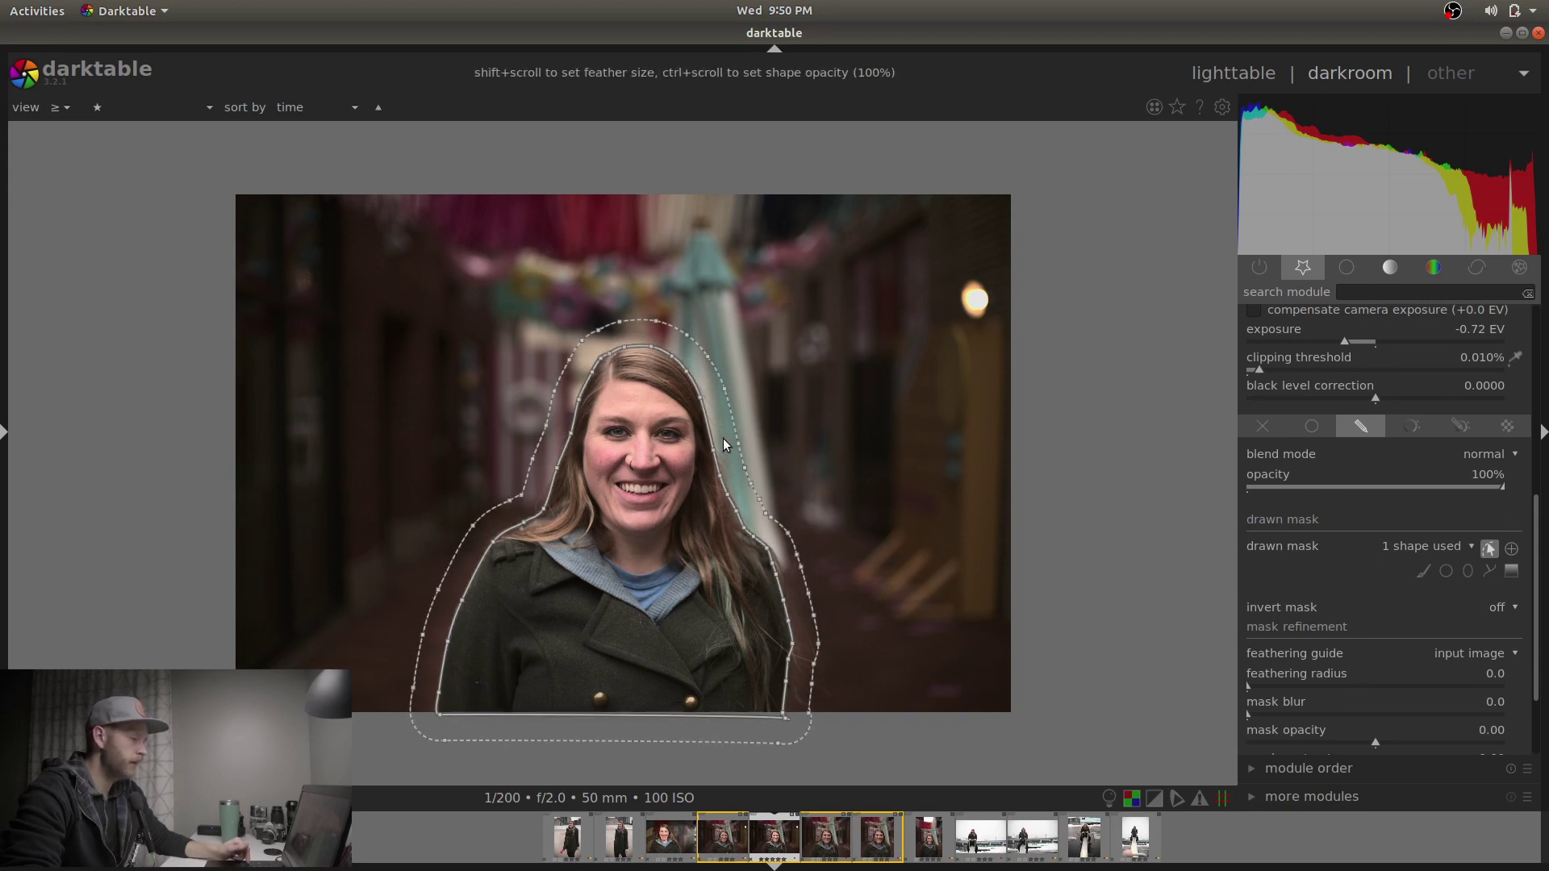
Widen the background mask's feathering and hide the mask outlines.
click(723, 438)
scroll(723, 438, up, 5)
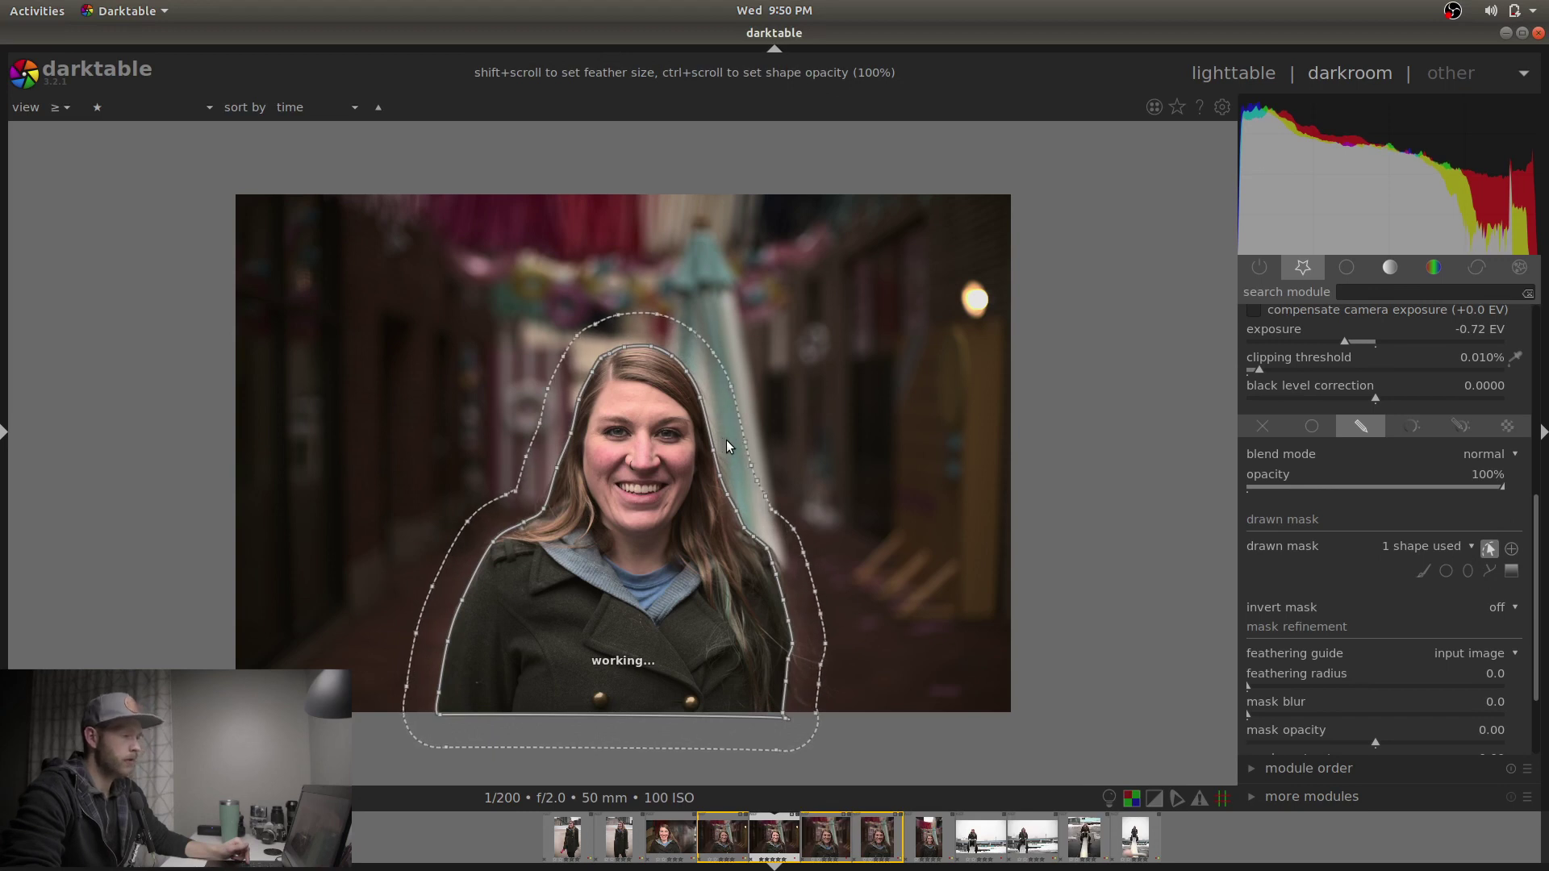
scroll(725, 439, up, 4)
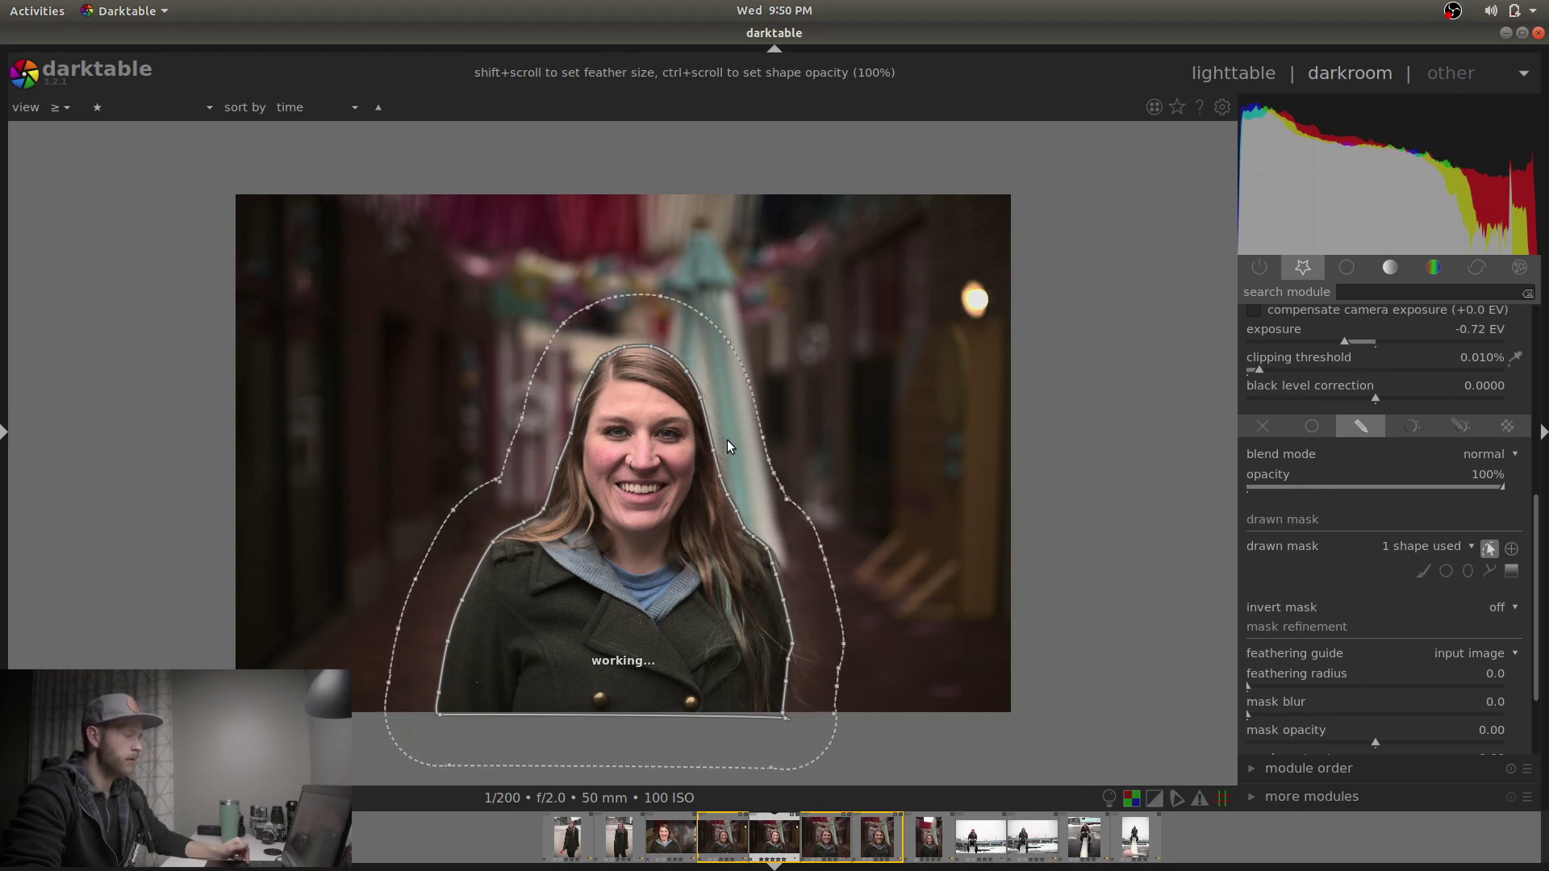
scroll(728, 439, up, 5)
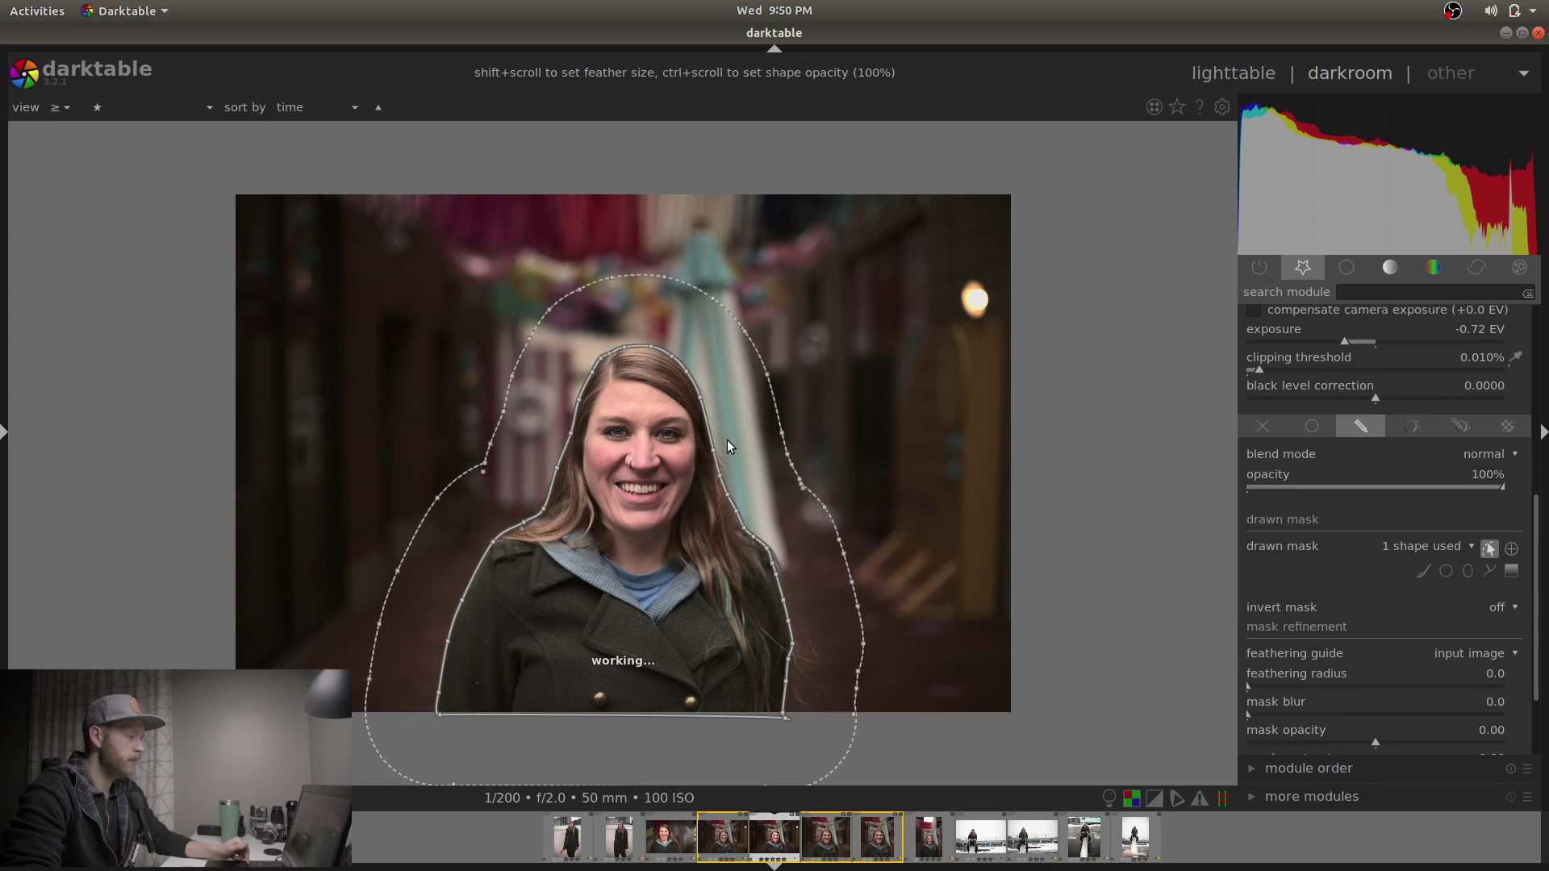
scroll(727, 440, up, 4)
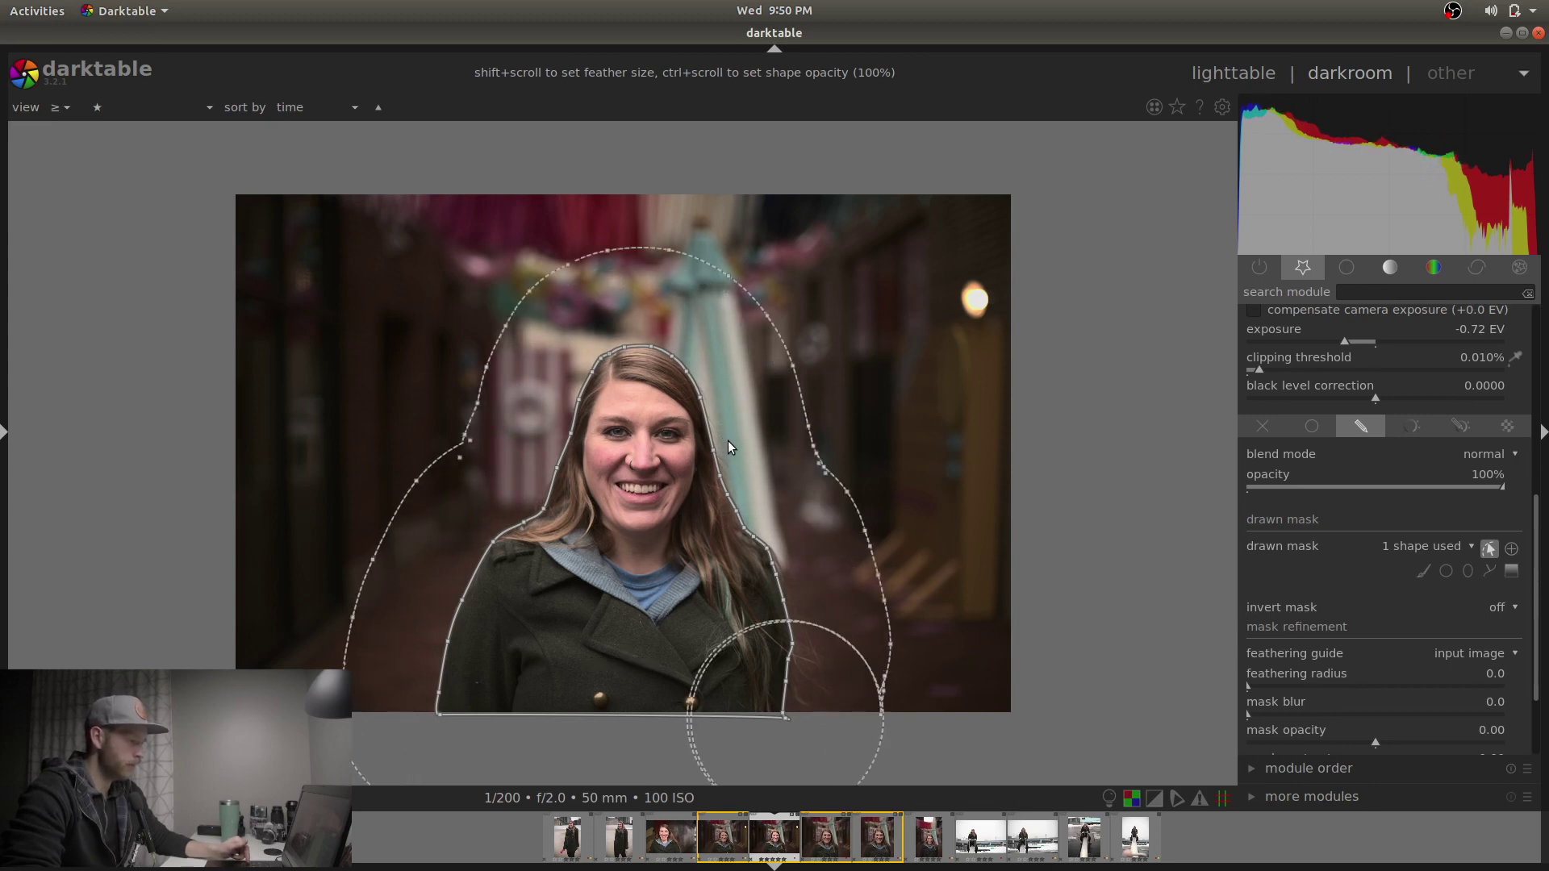
scroll(733, 442, up, 4)
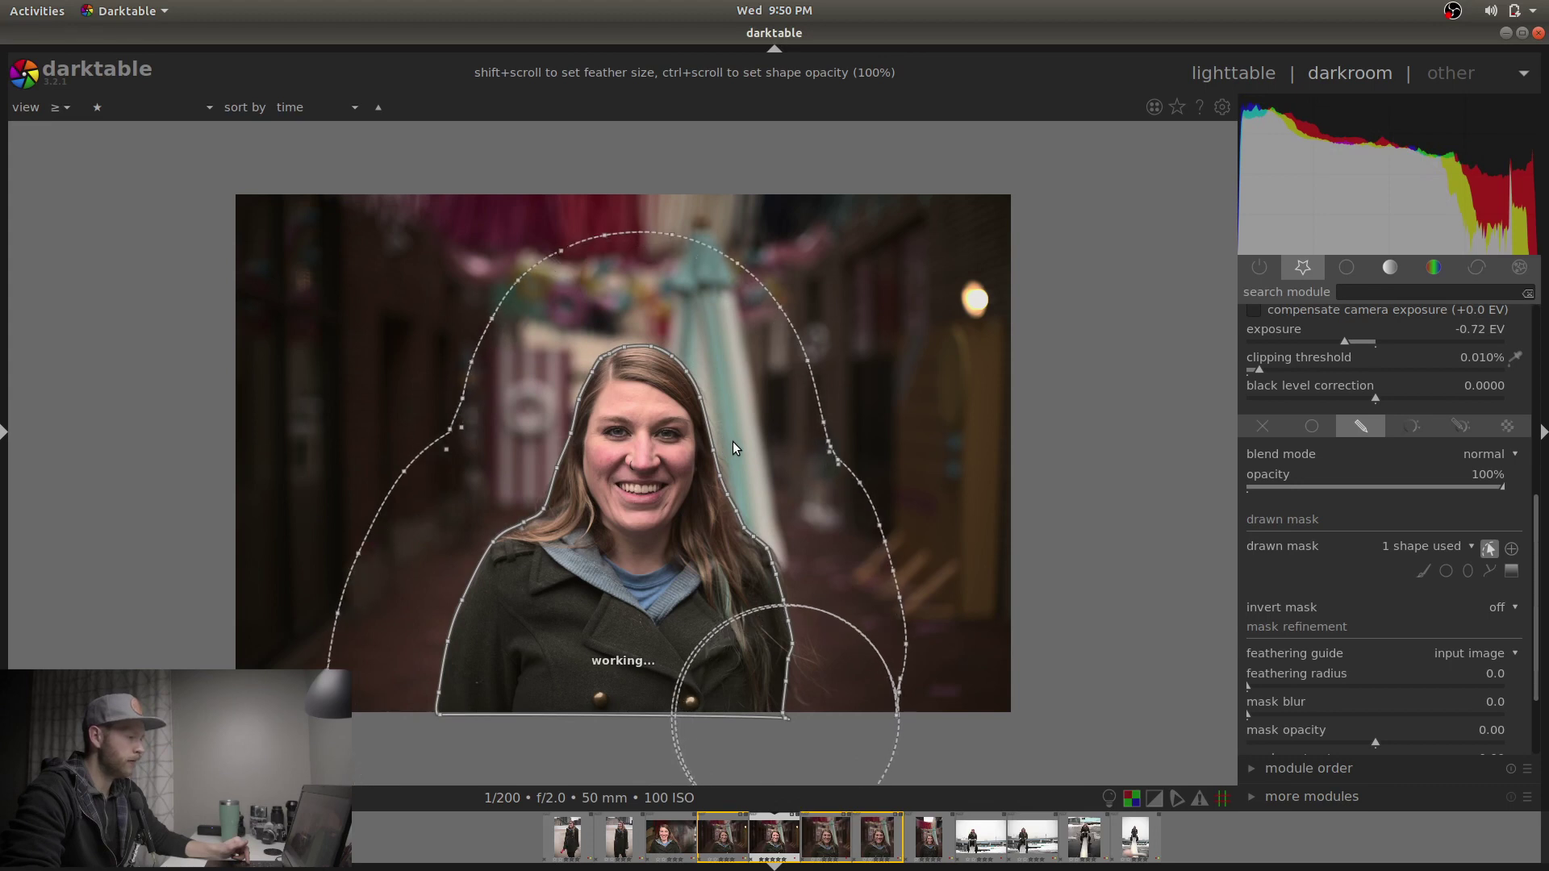
click(1488, 549)
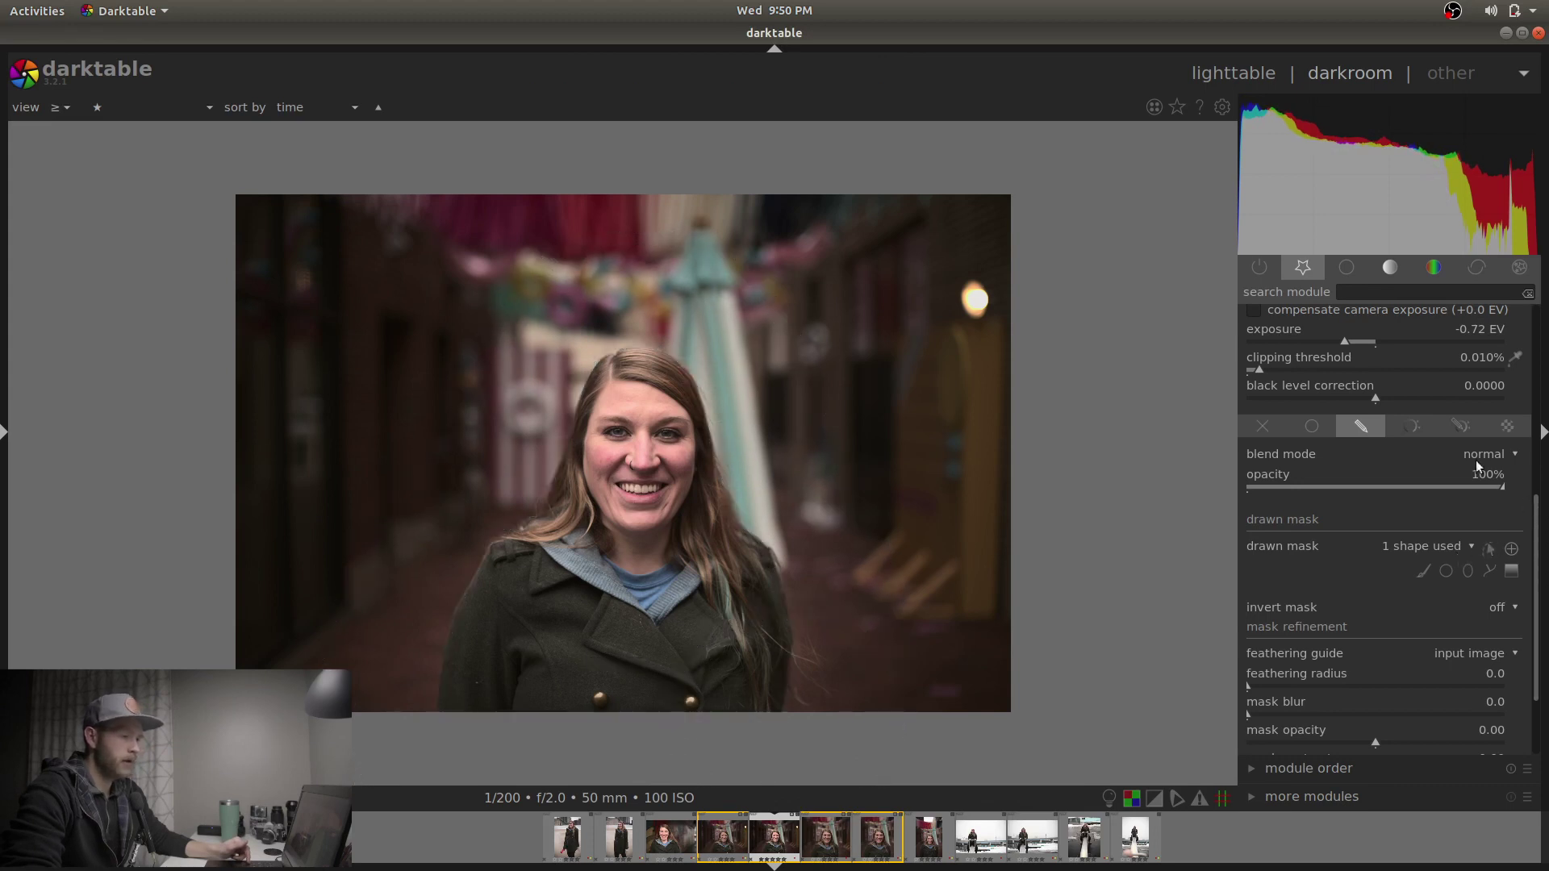
Ease exposure 1 back to -0.35 EV and show the mask shapes again.
click(1354, 341)
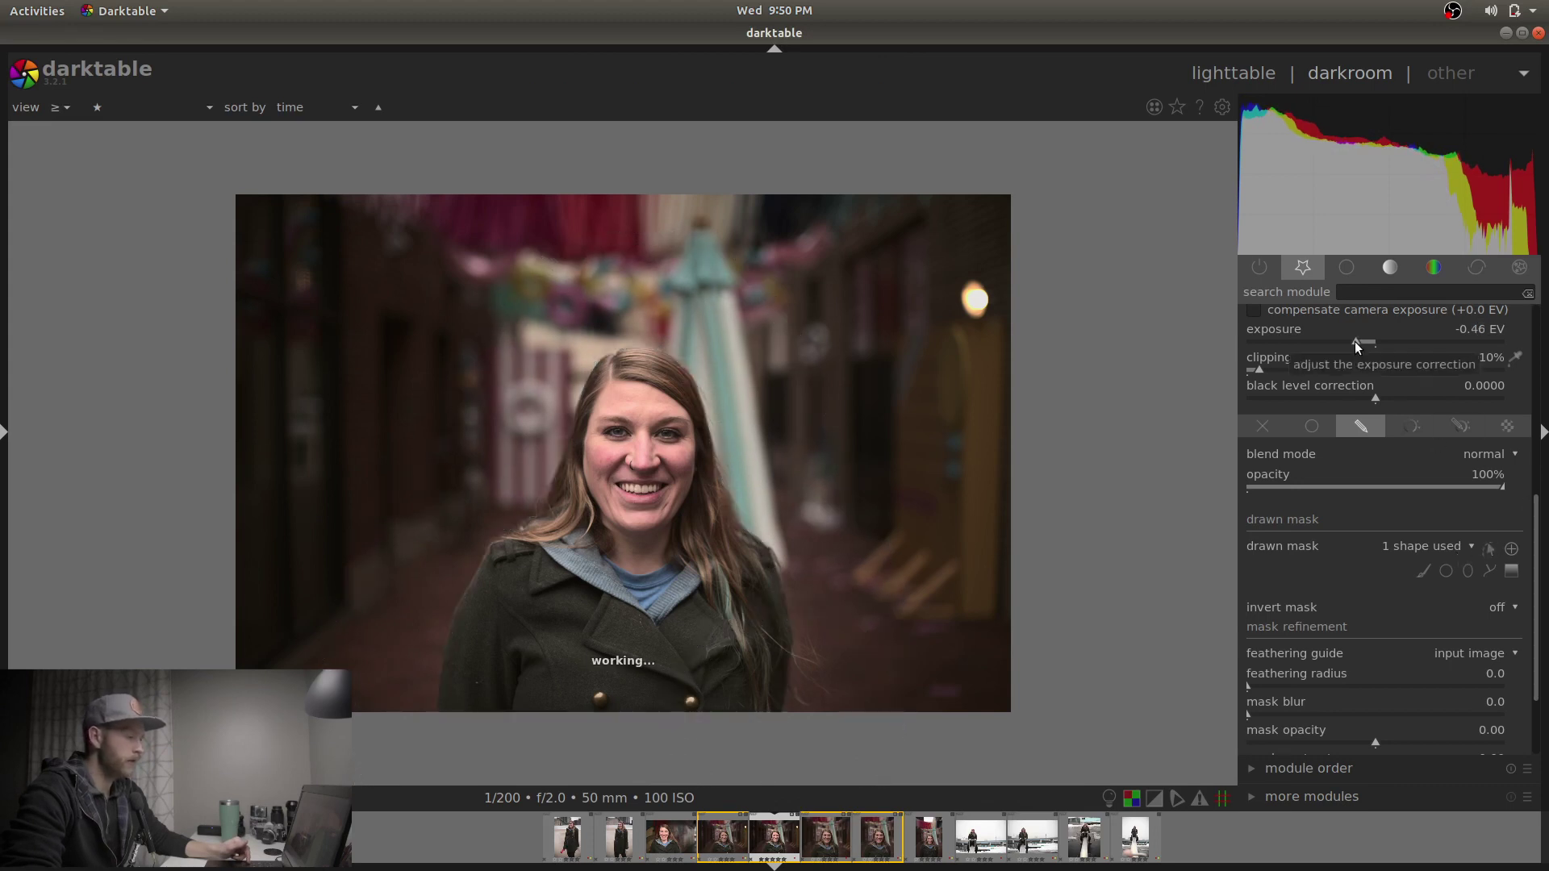
drag(1354, 342, 1363, 341)
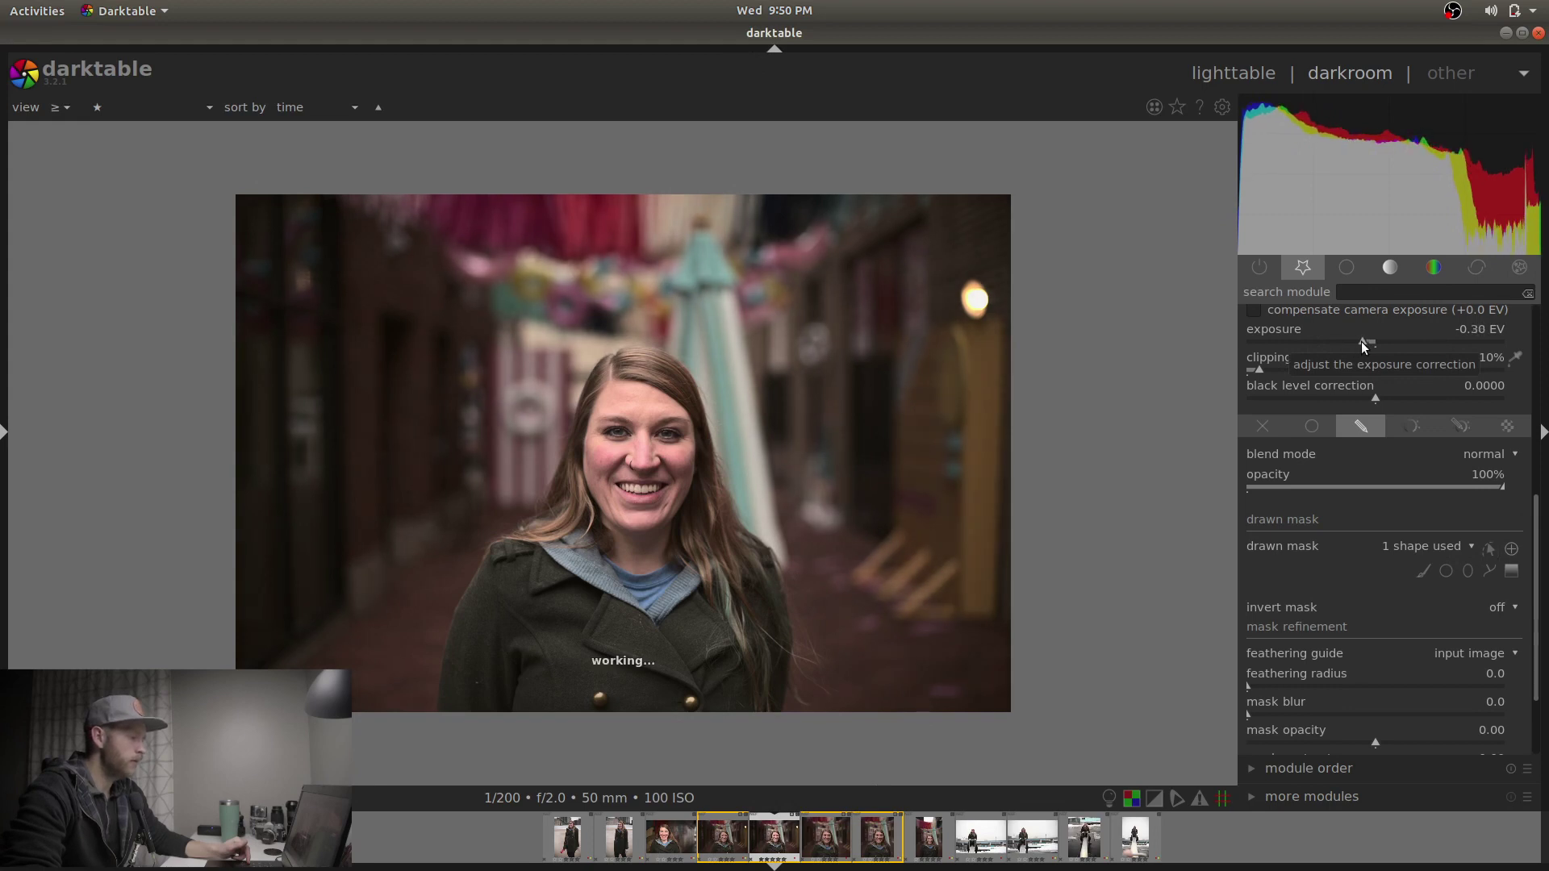
drag(1362, 342, 1359, 342)
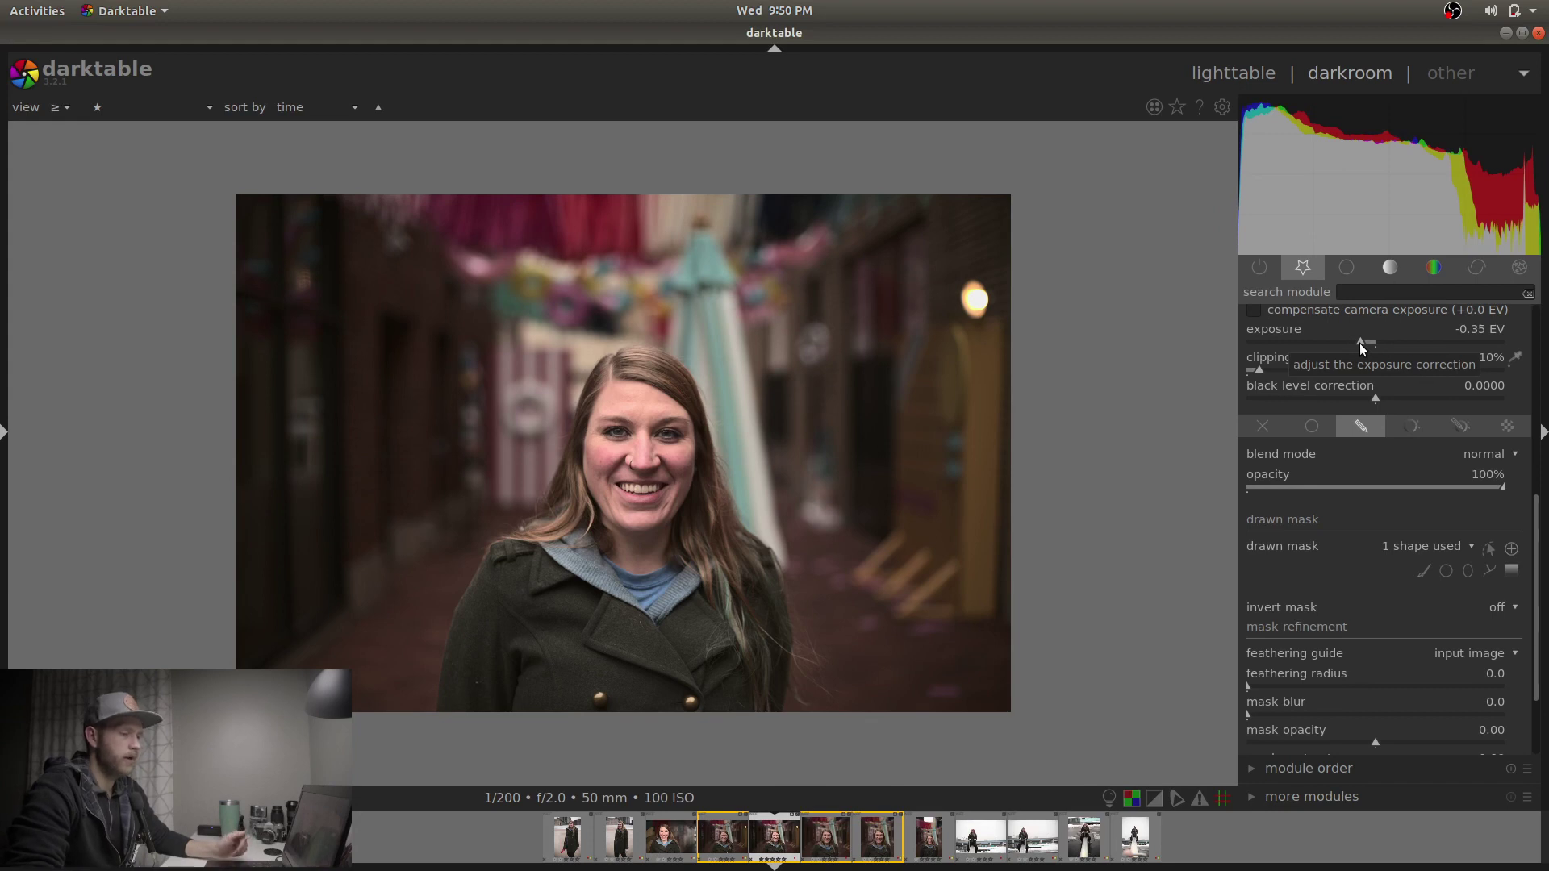
scroll(1474, 539, up, 3)
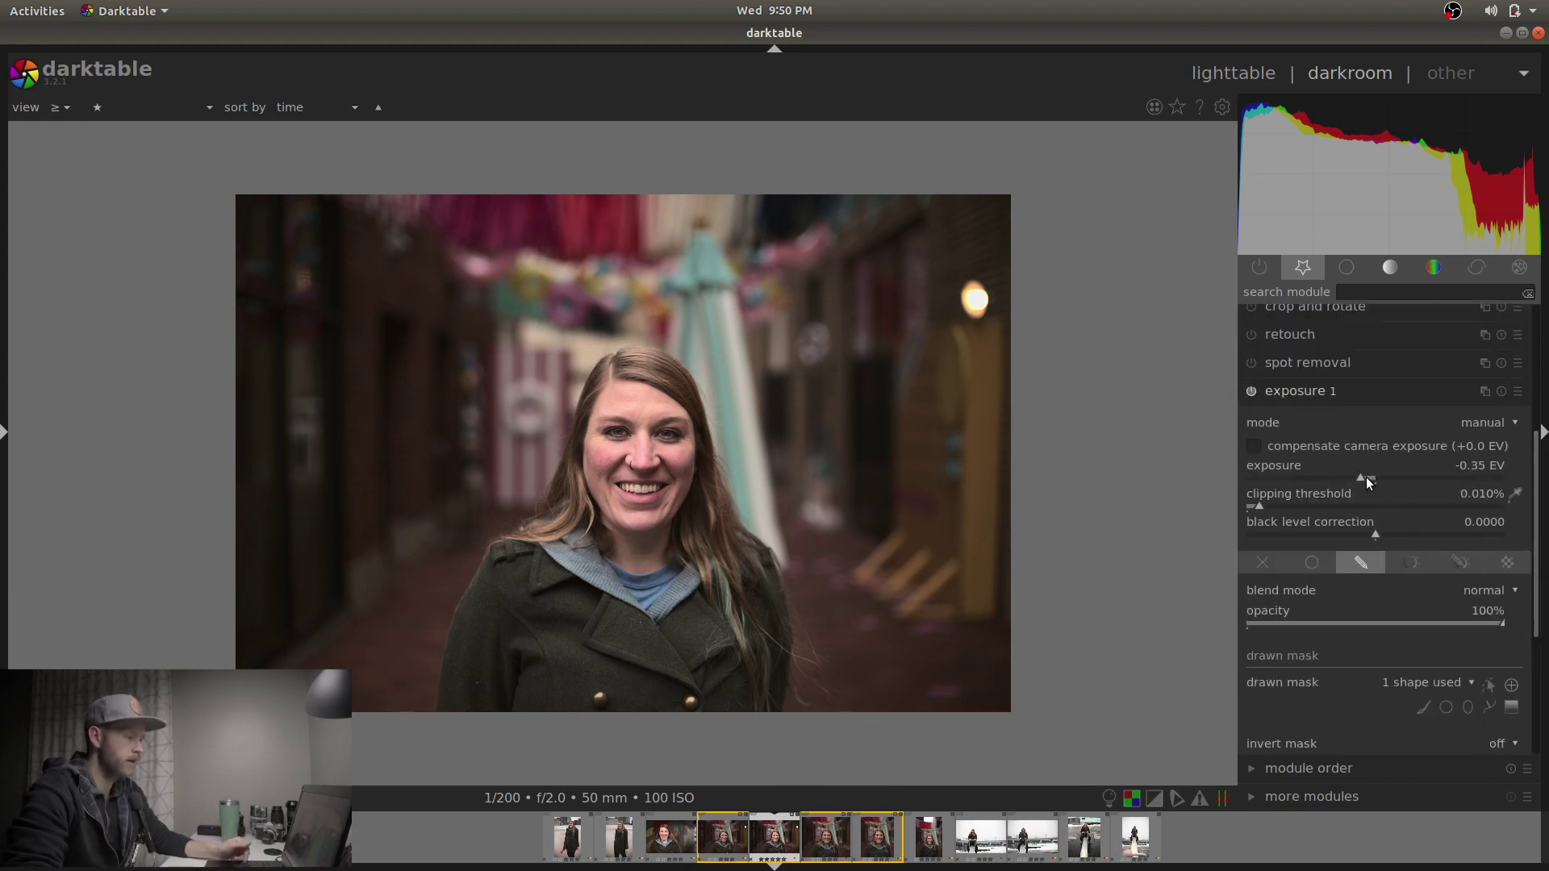
click(1489, 685)
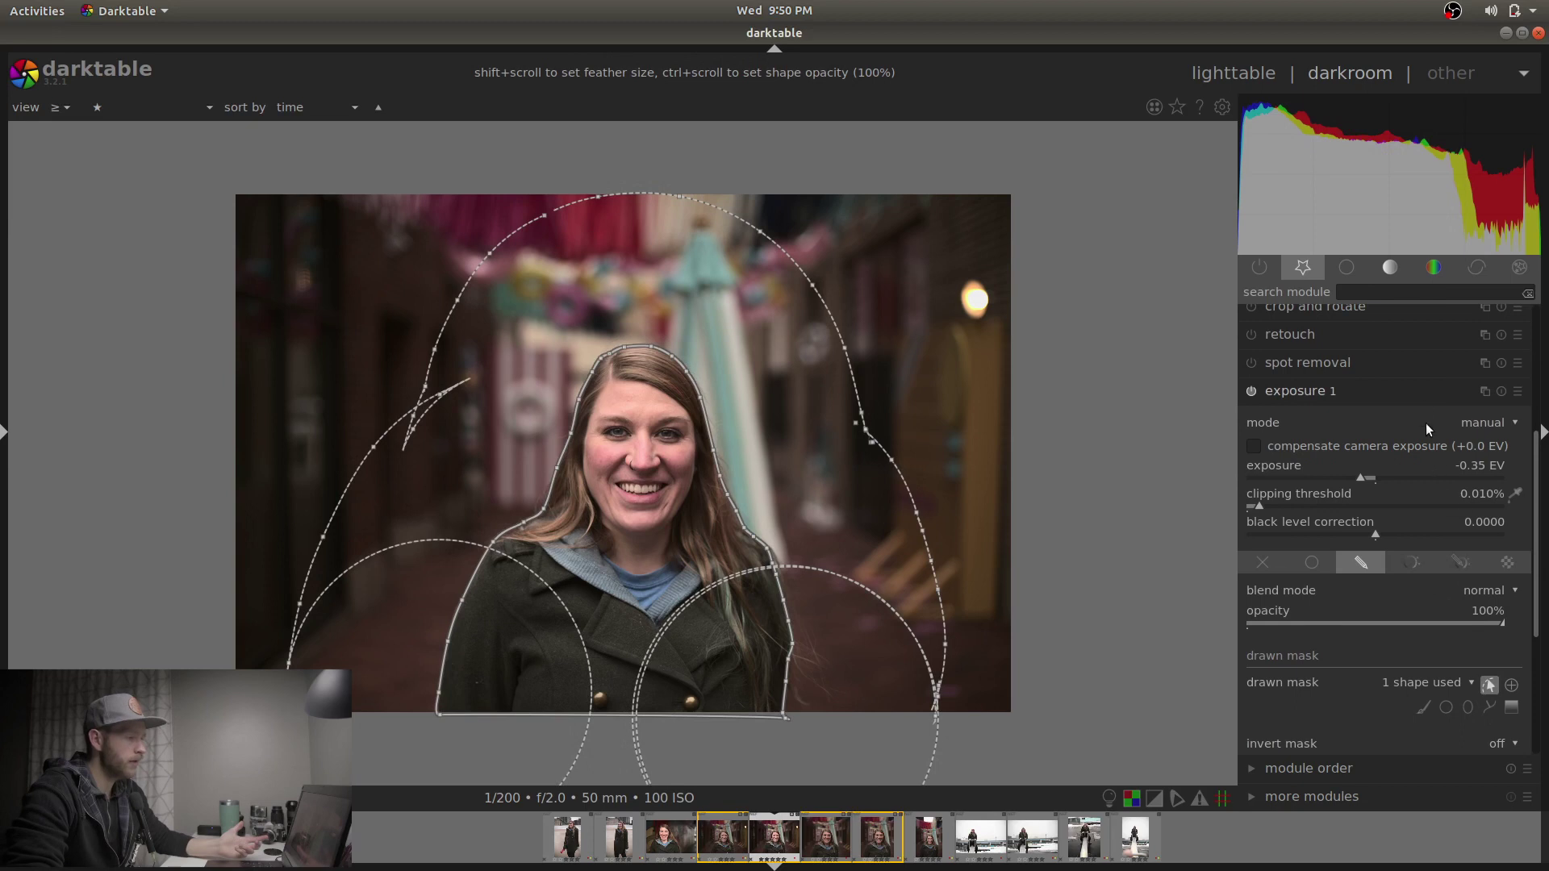
click(1423, 397)
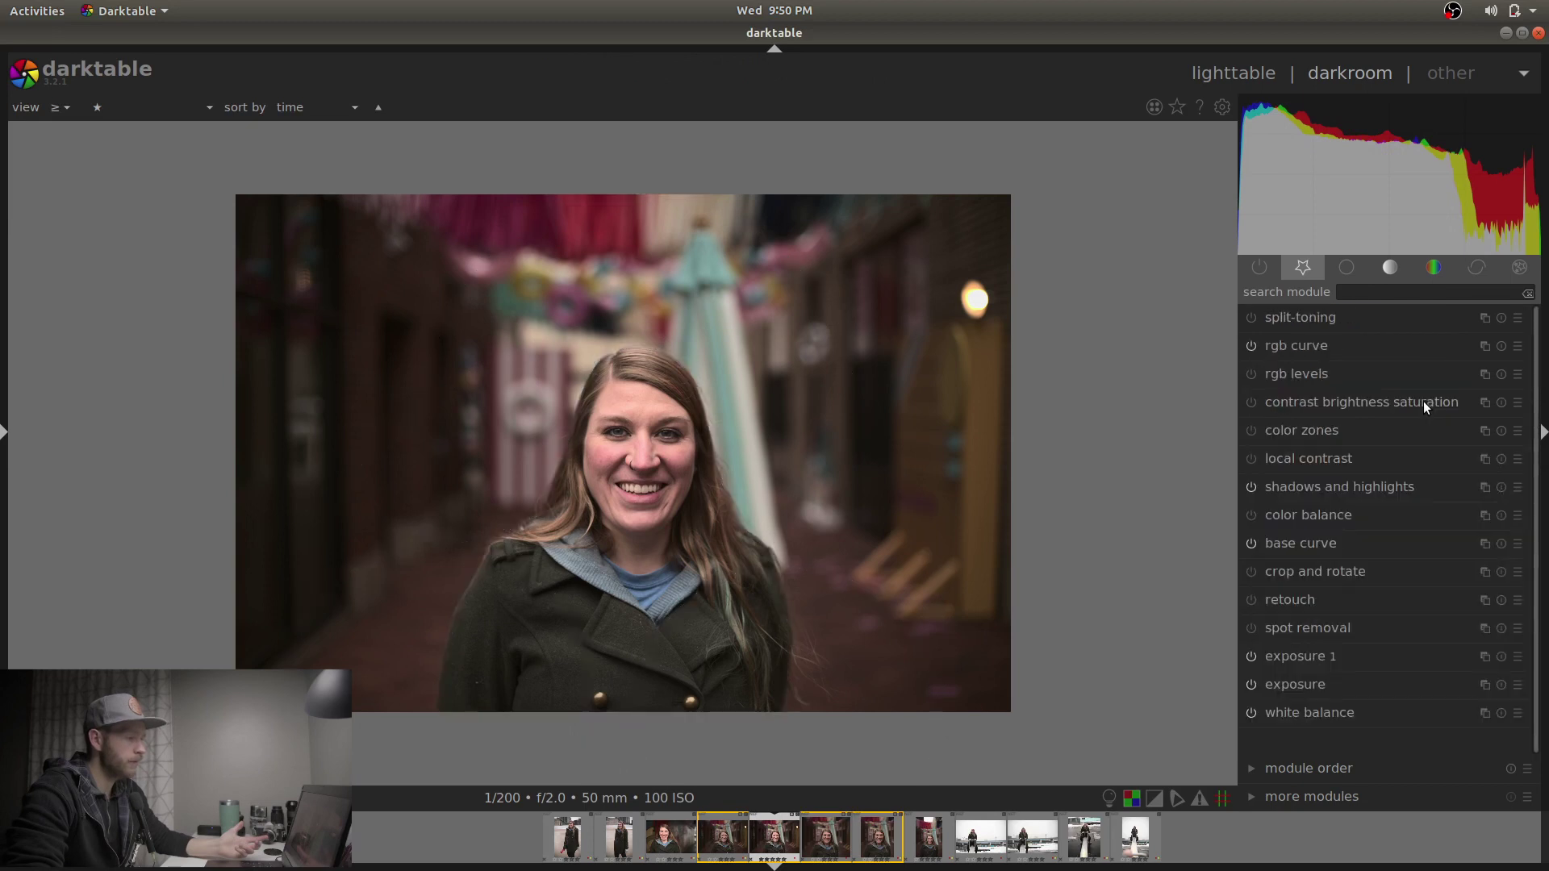
Lower the main exposure to -0.58 EV.
click(1367, 685)
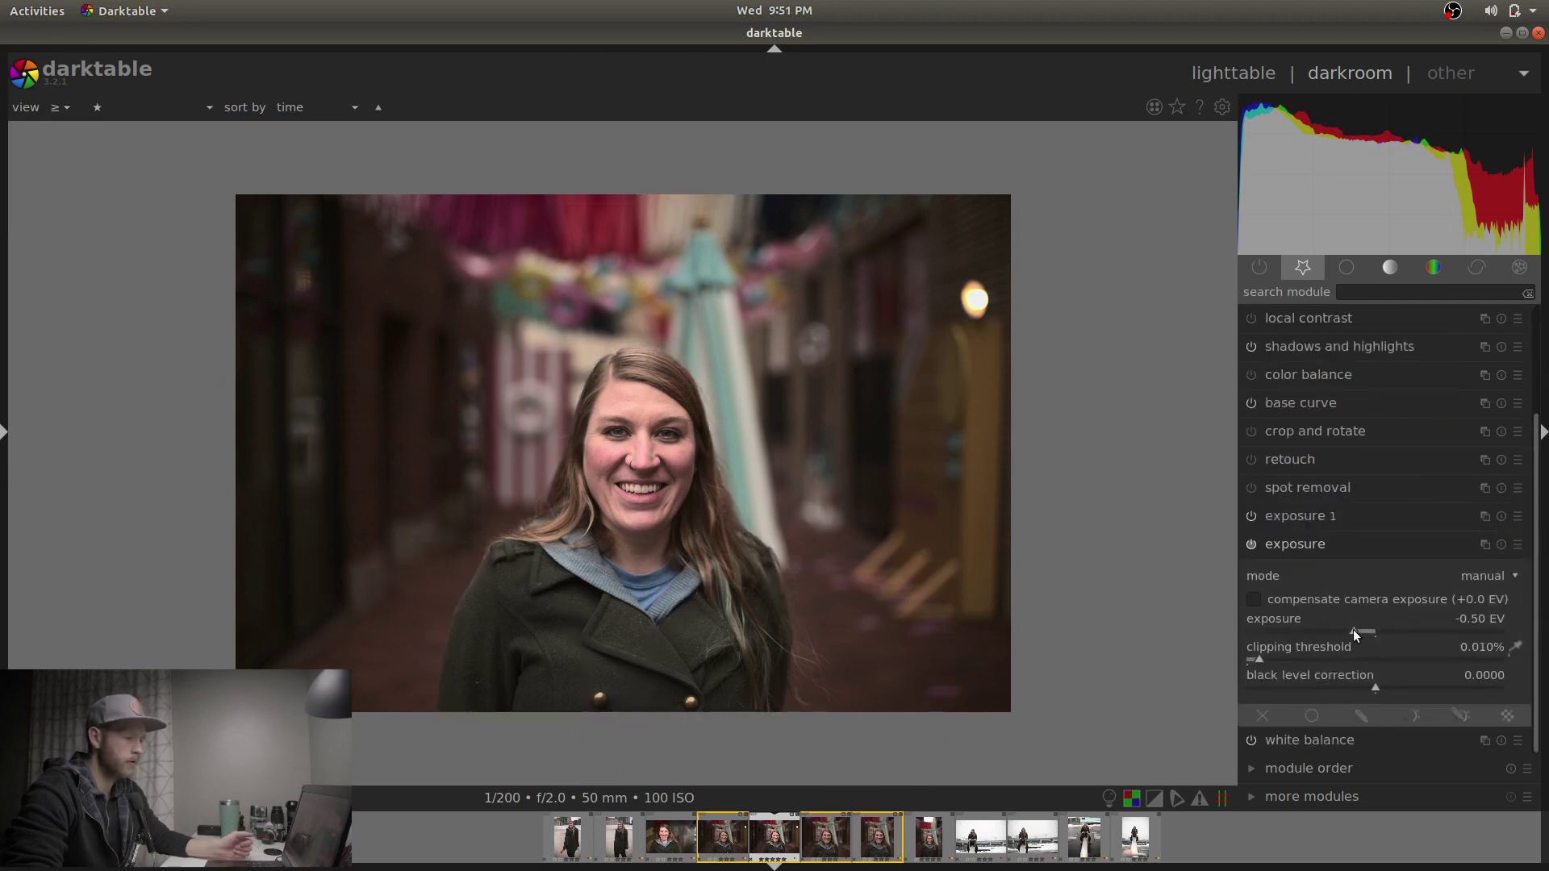
drag(1352, 630, 1349, 631)
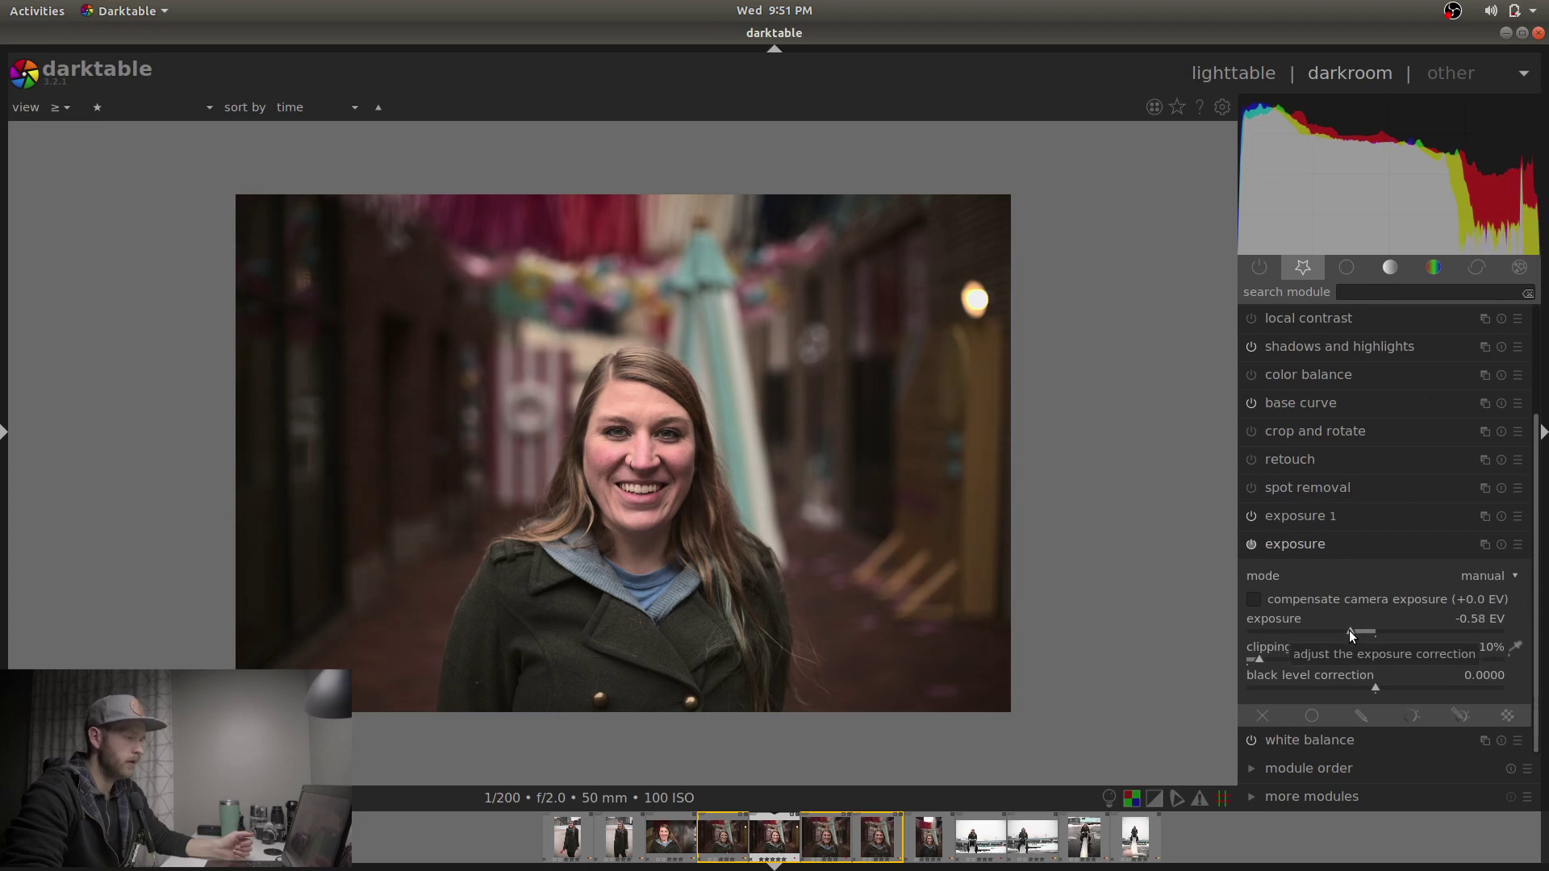
click(1369, 544)
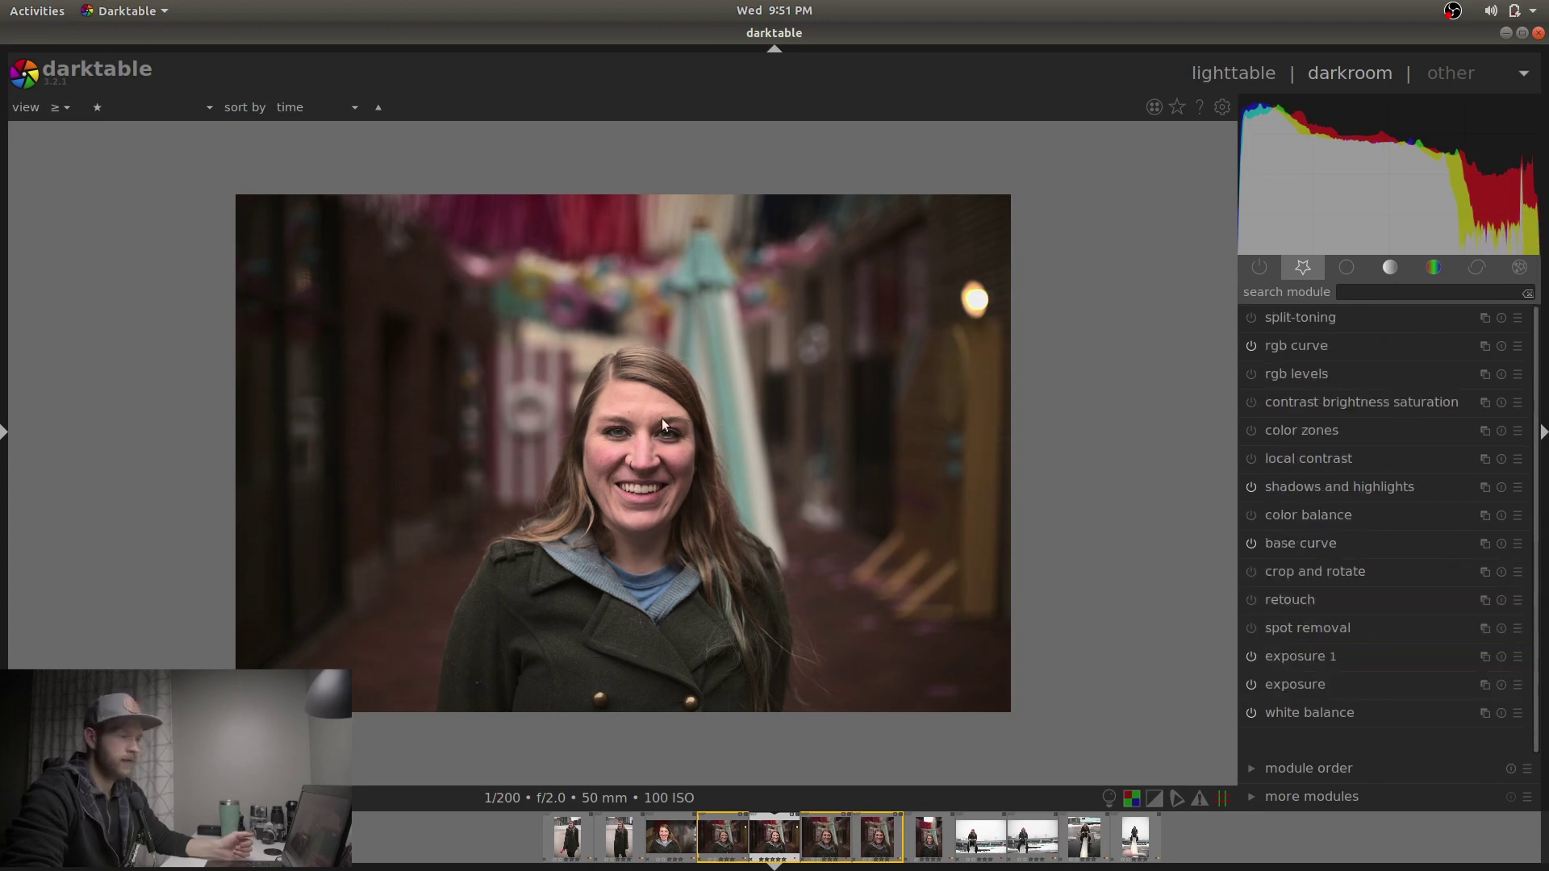
Pull the RGB curve's top end down to about 248.2 output.
click(1382, 351)
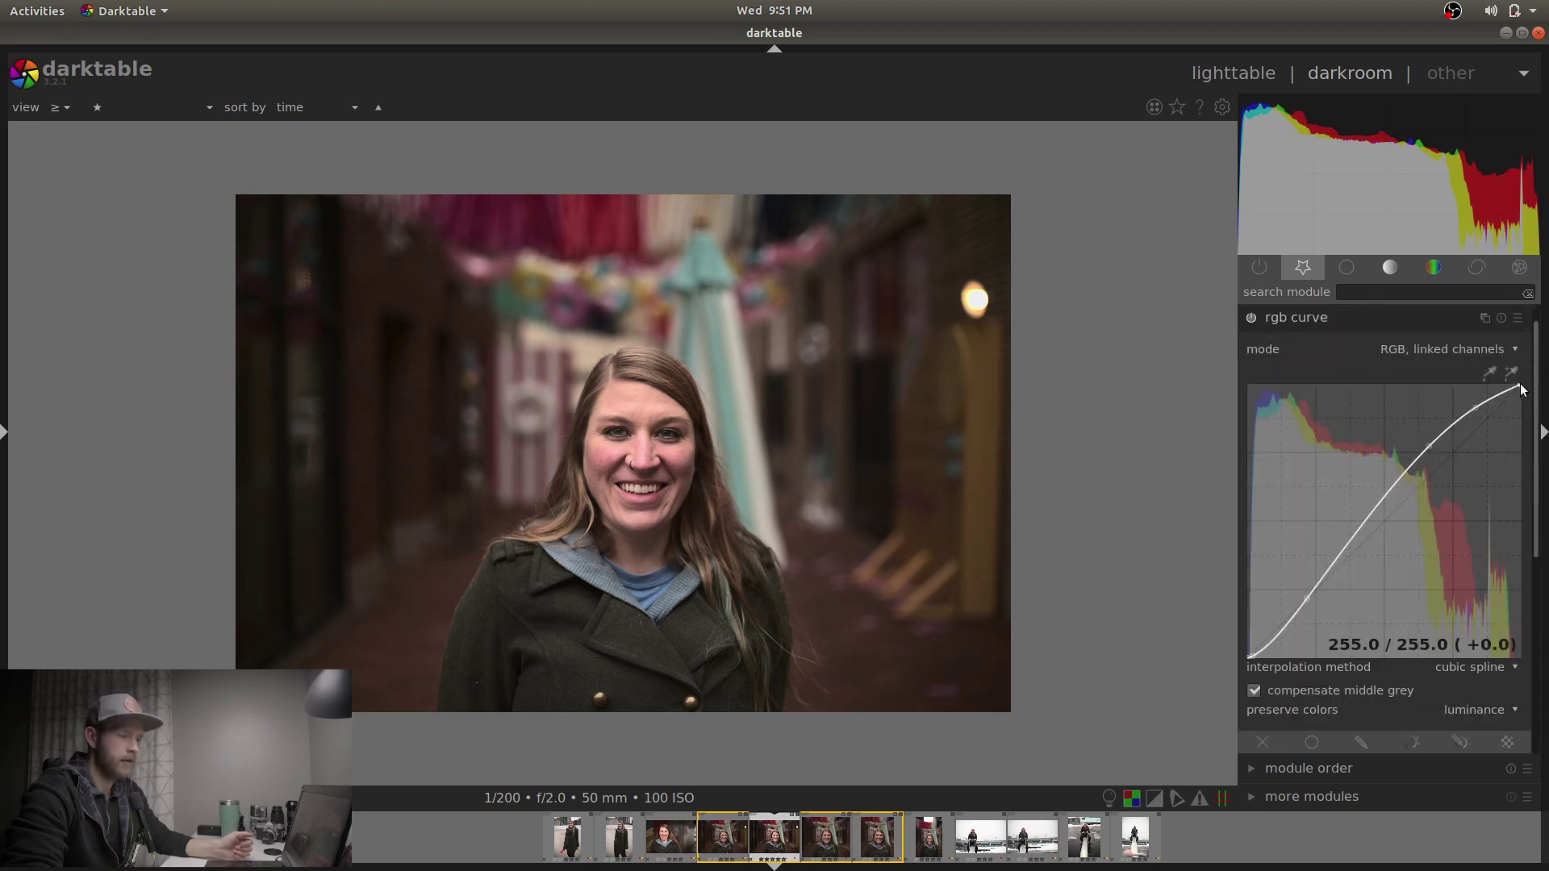
drag(1522, 390, 1431, 447)
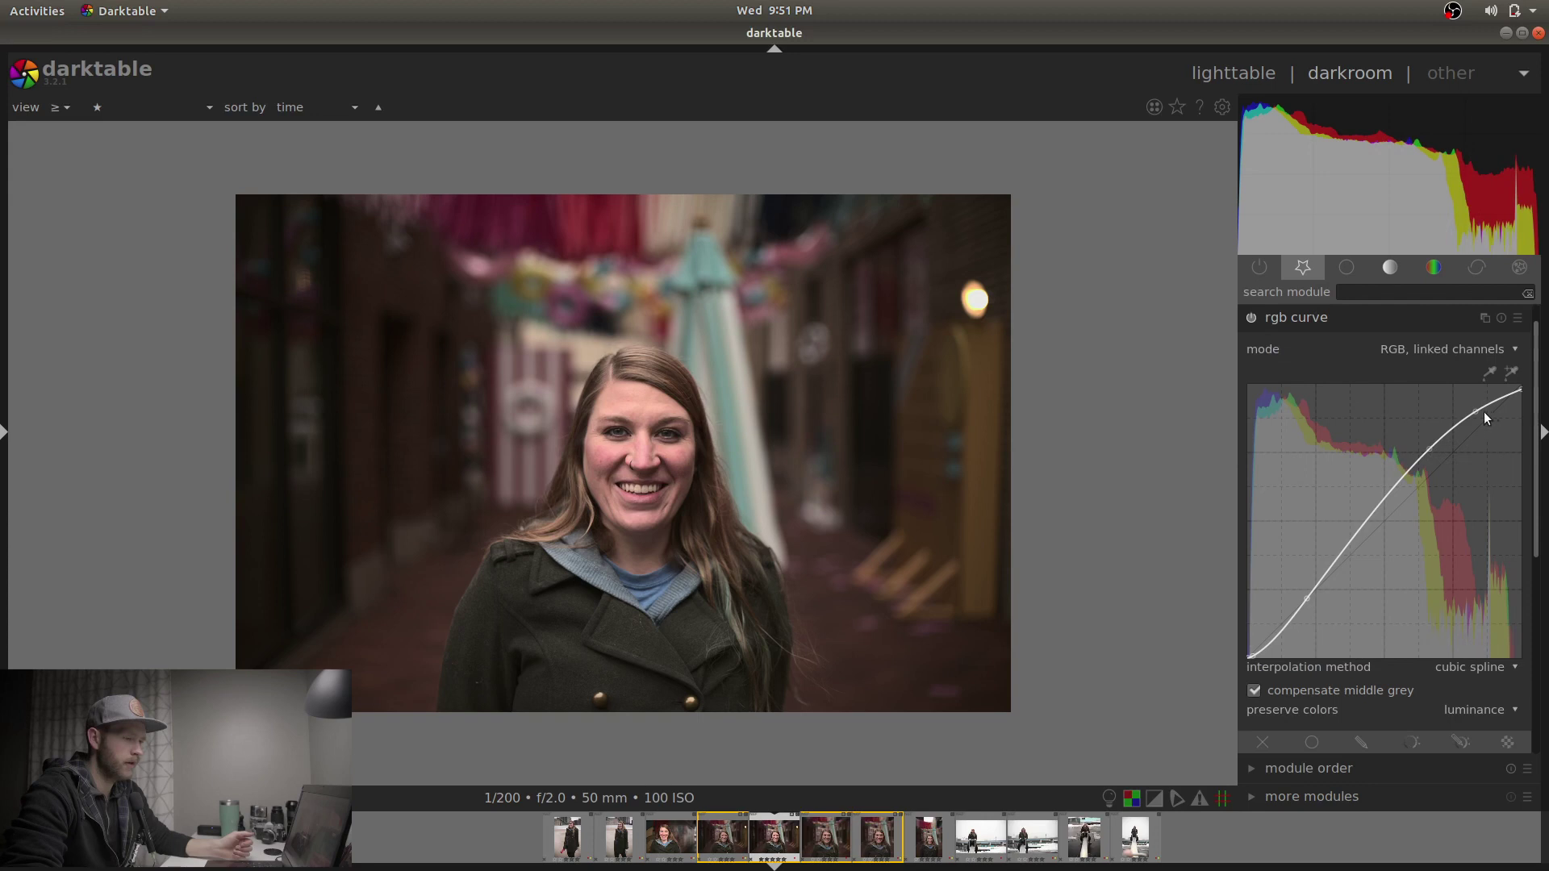
drag(1520, 403, 1520, 407)
click(1409, 317)
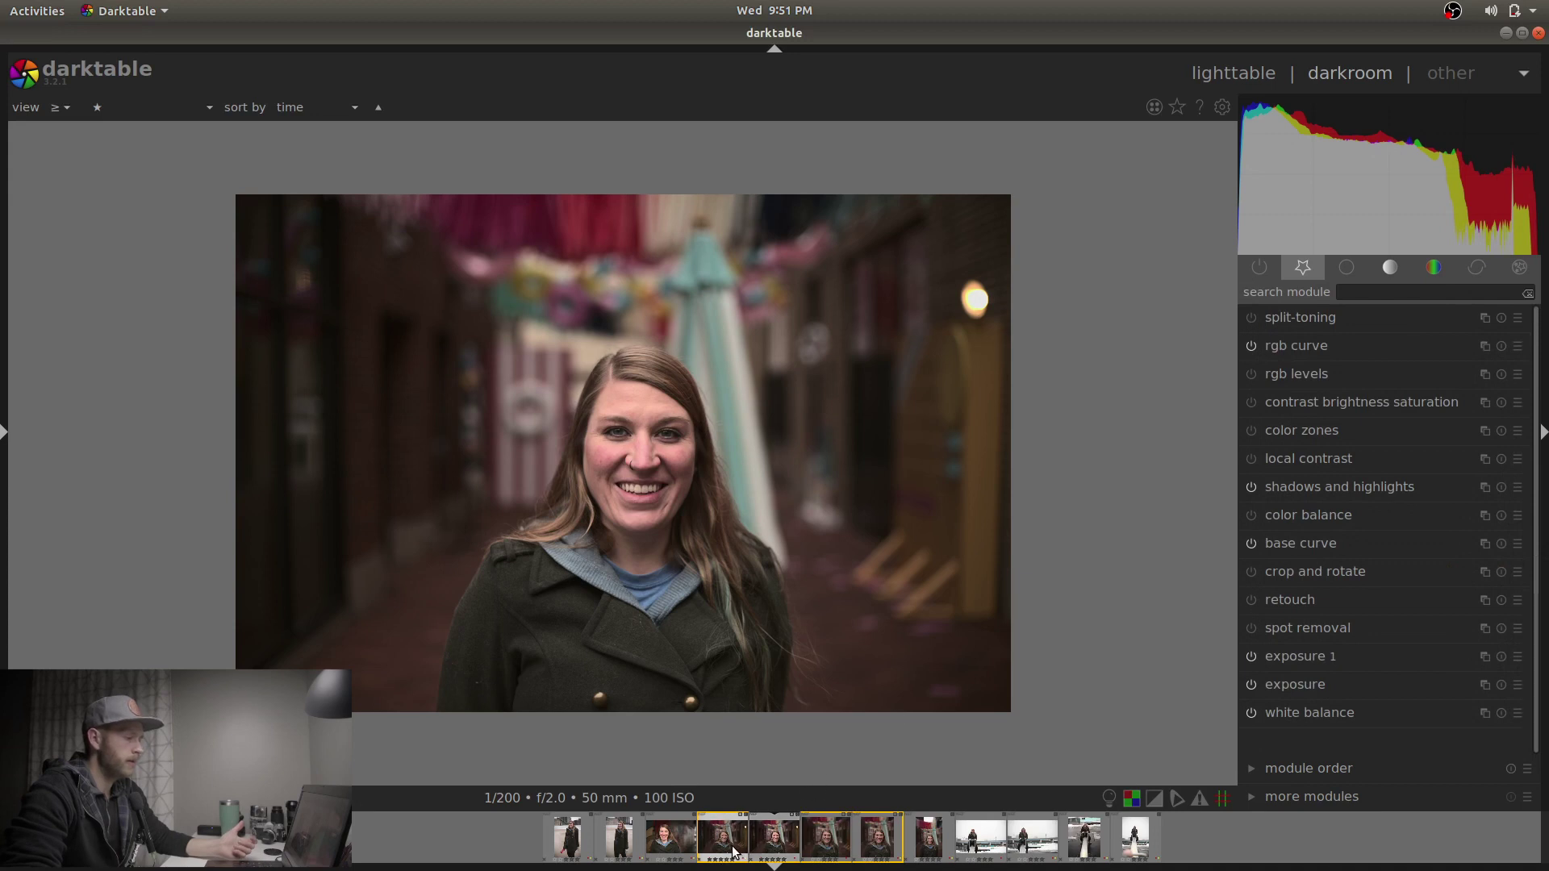
Inspect the previous photo's RGB curve and levels, then return and zoom 100% on her face.
key(BackSpace)
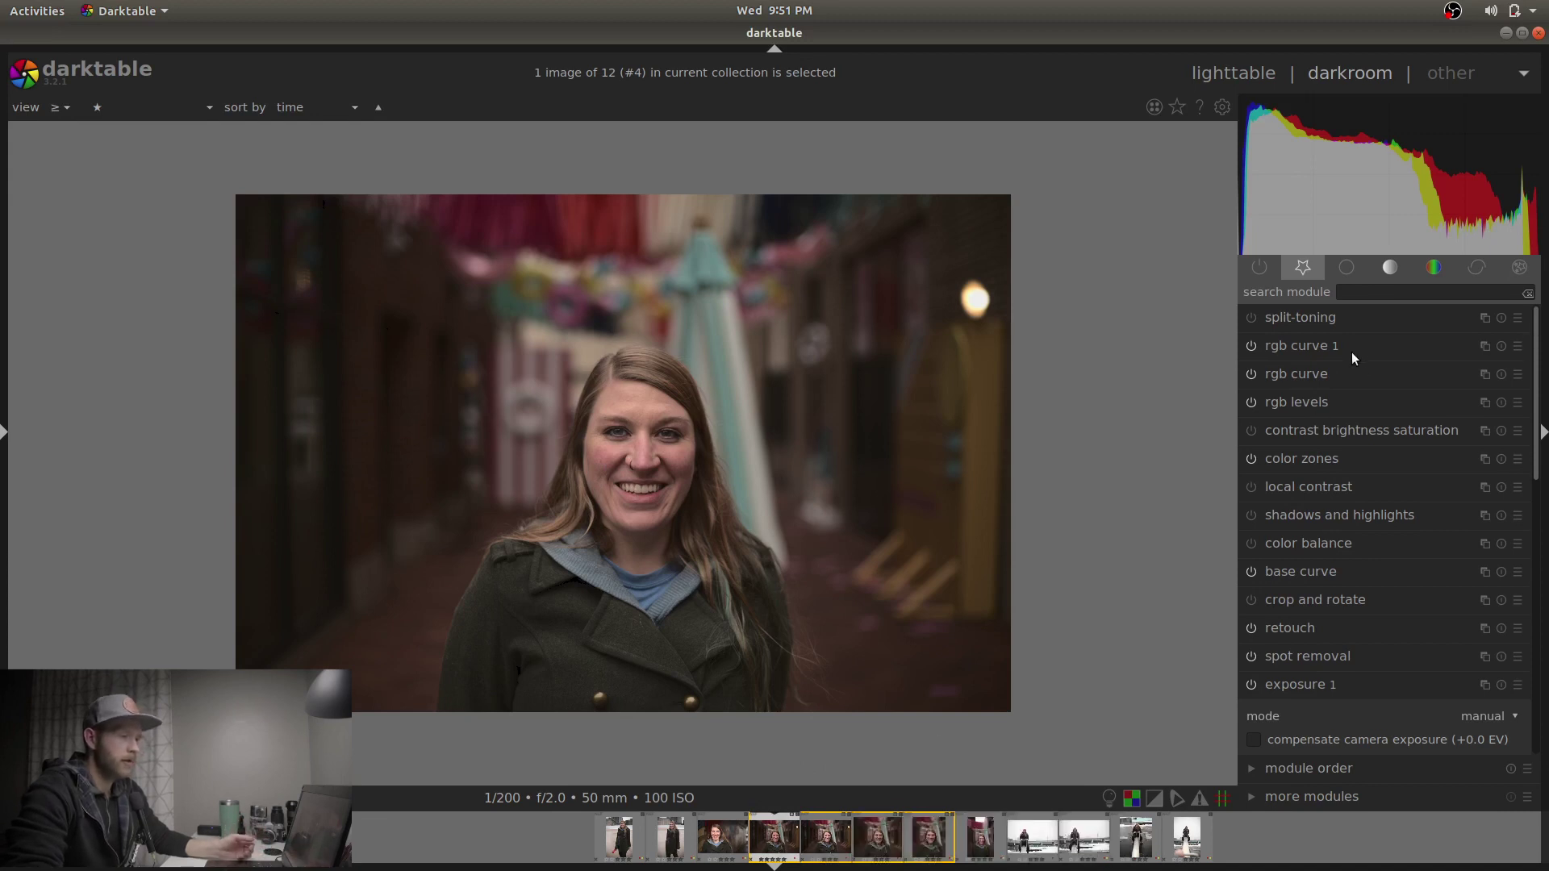
click(1350, 376)
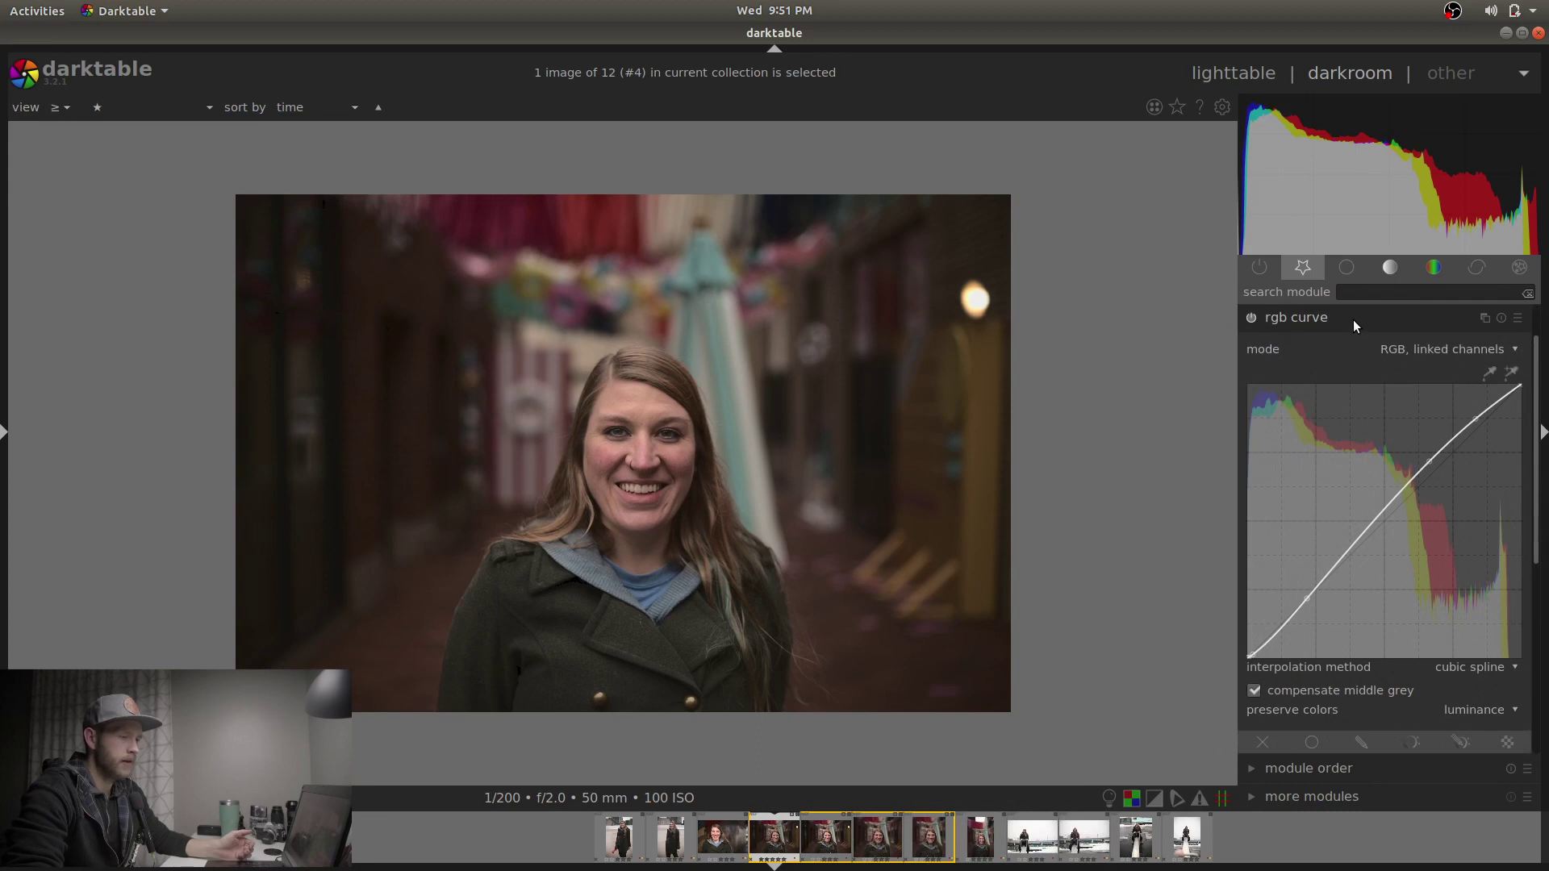
click(1353, 320)
click(1363, 404)
click(1349, 320)
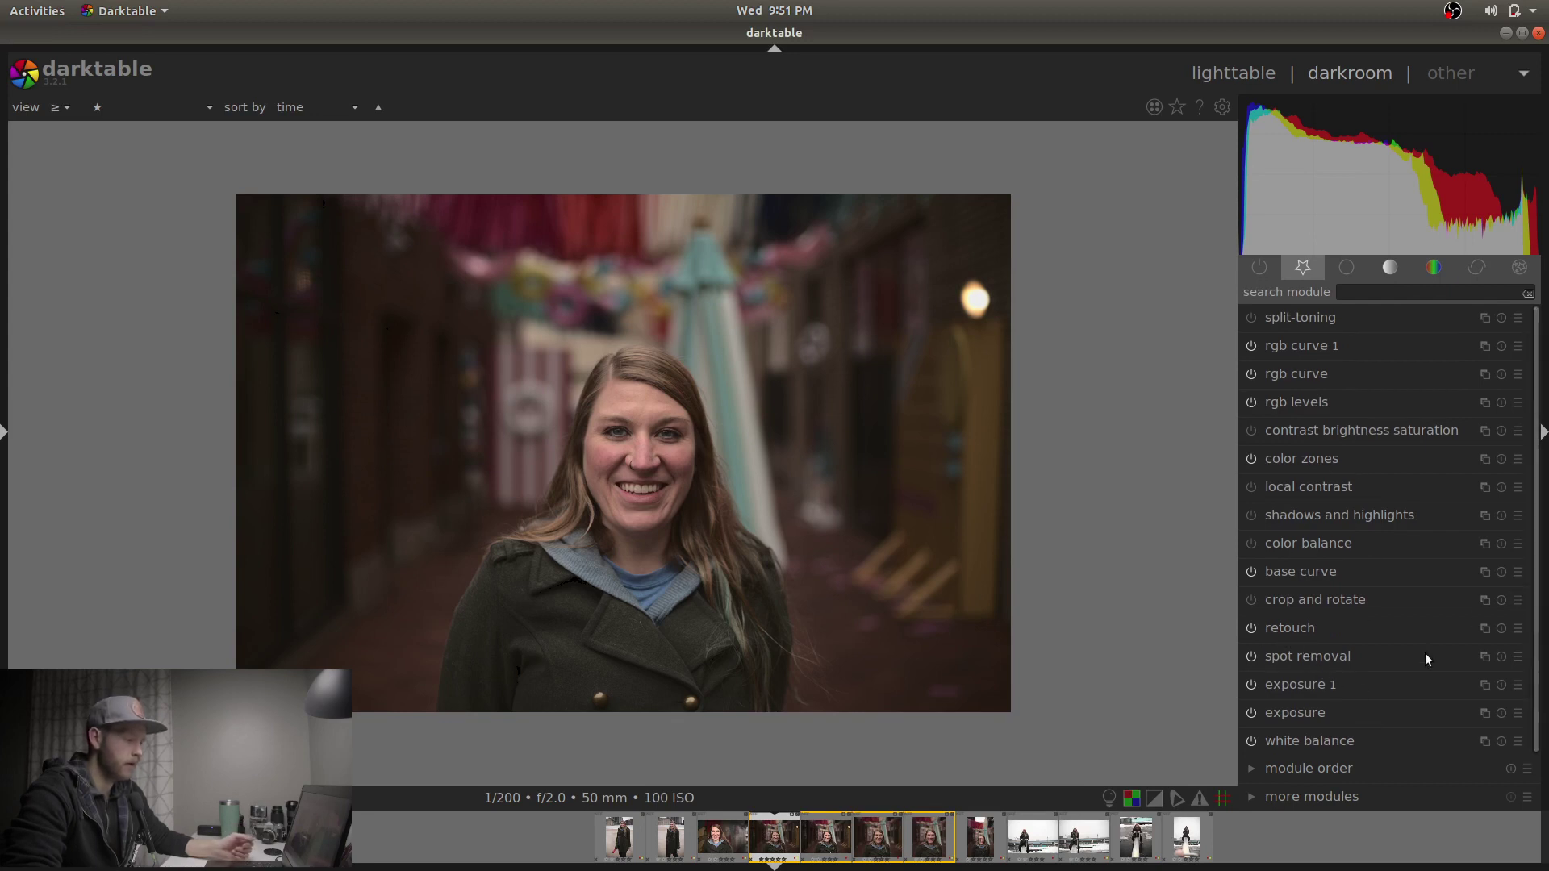
key(space)
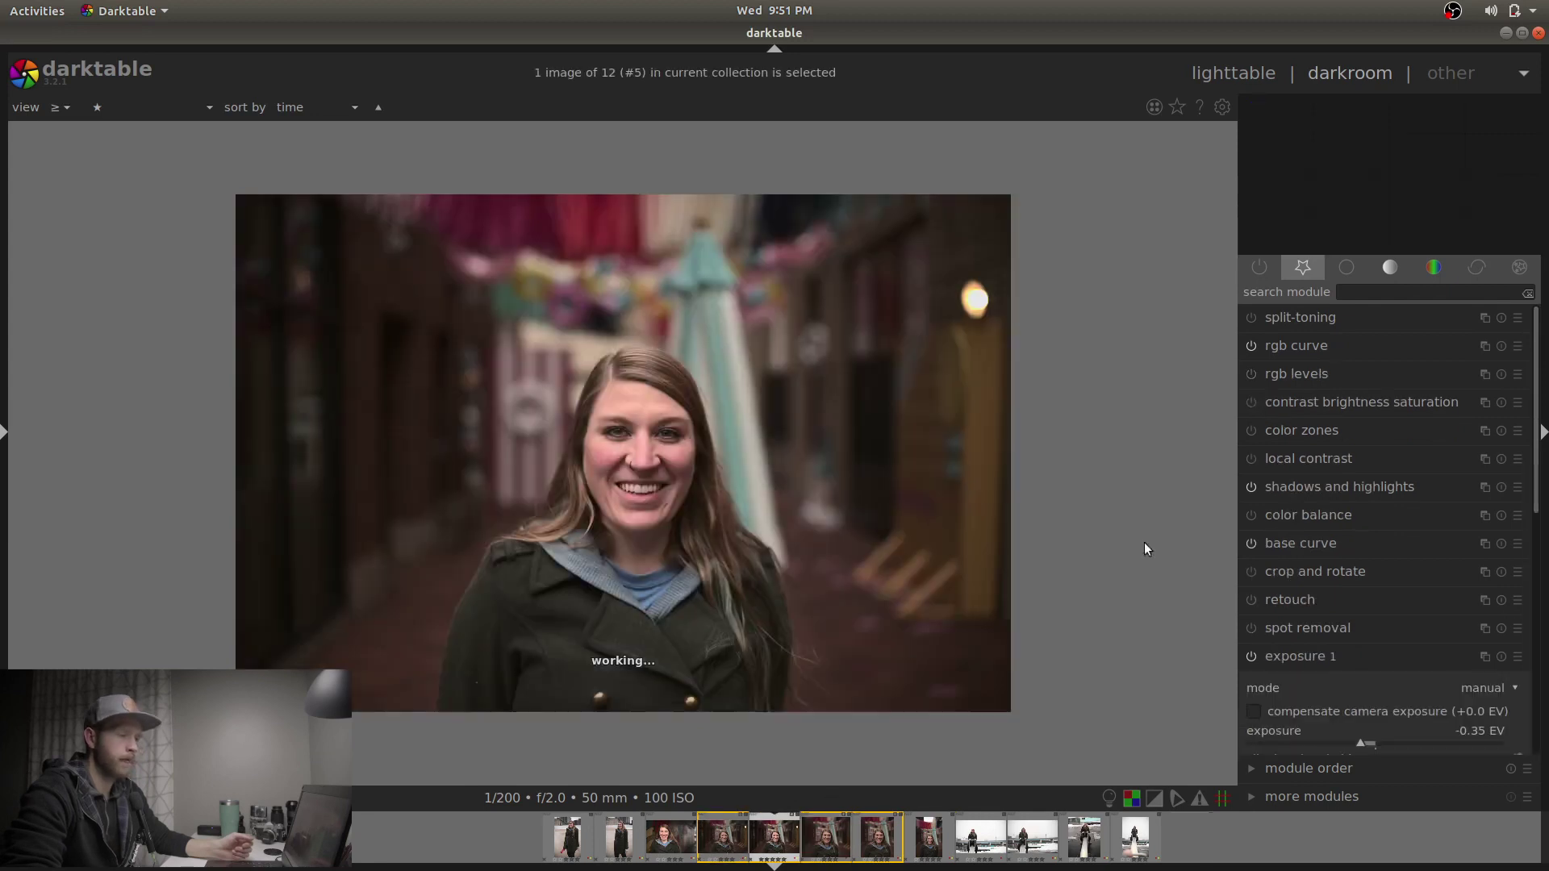
middle_click(680, 486)
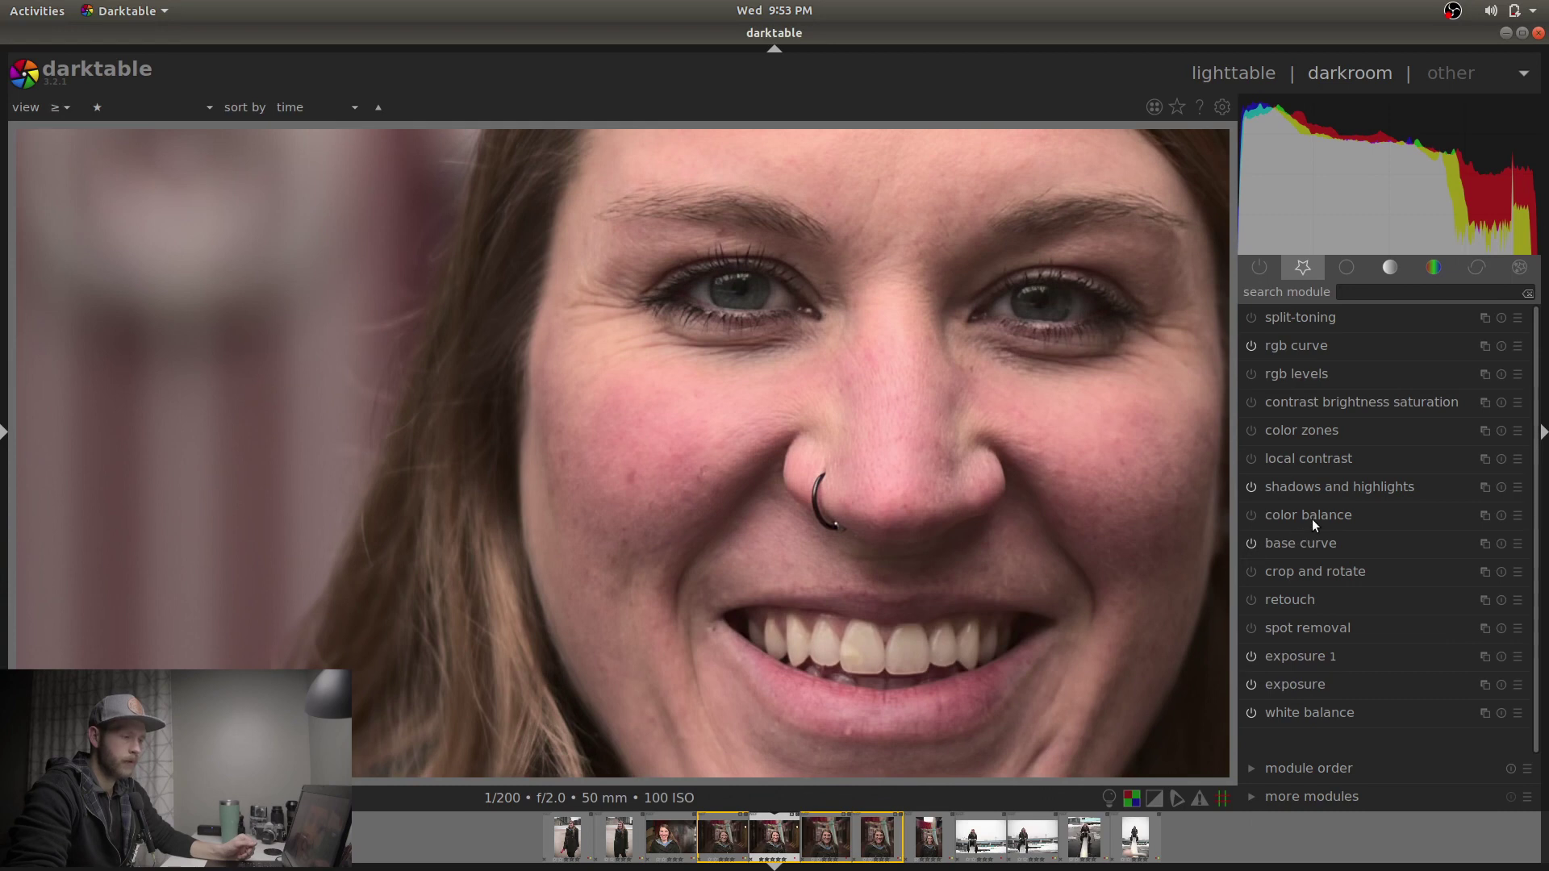
Sample a skin-tone patch on the cheek with the color zones area picker.
click(1313, 437)
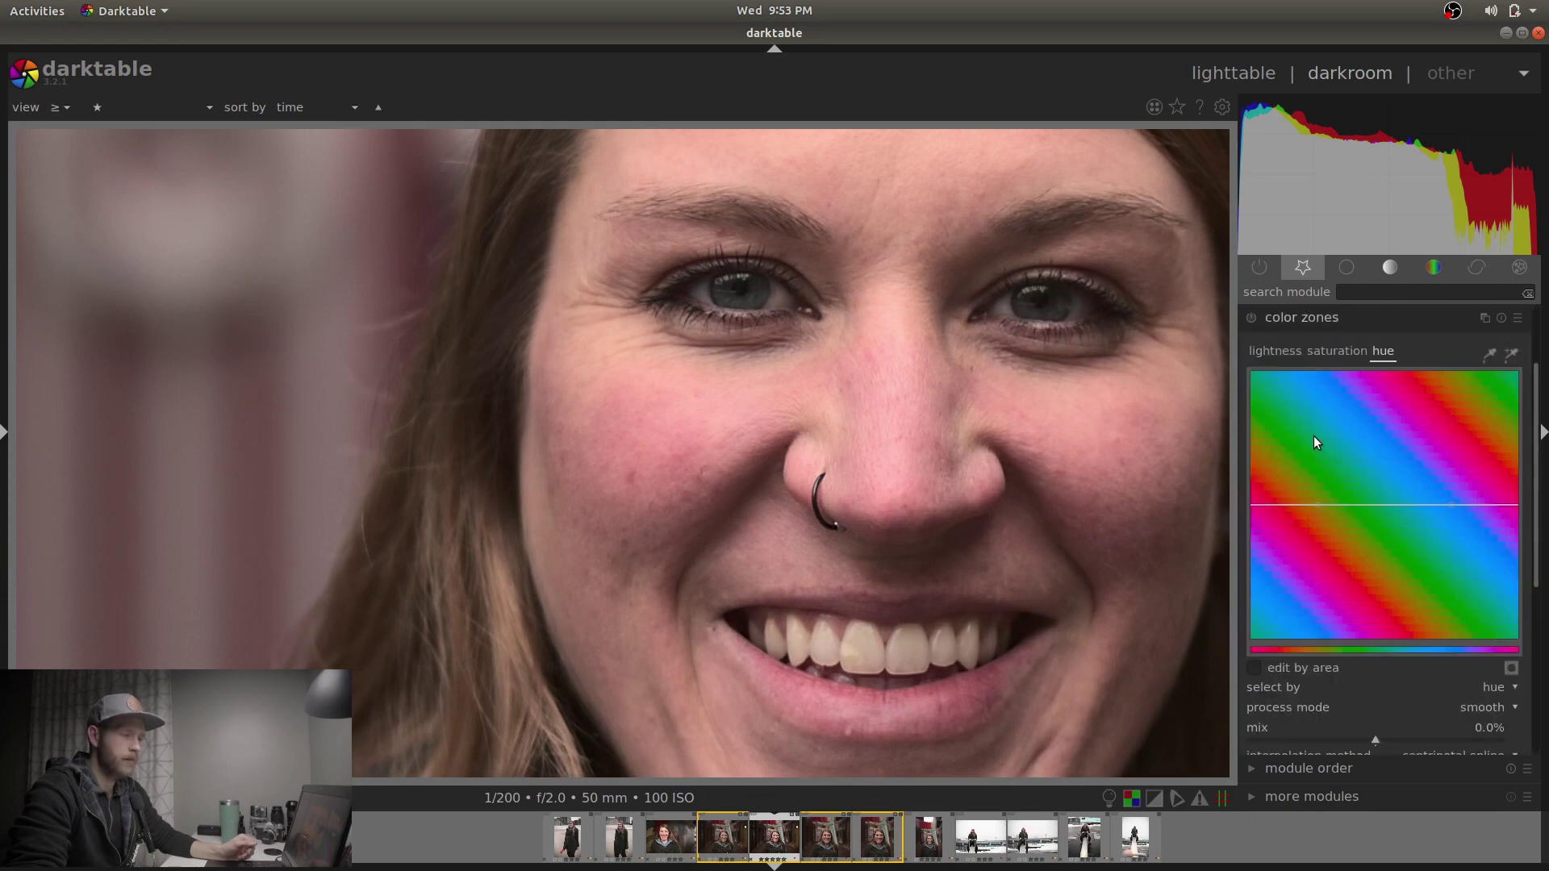
click(1519, 319)
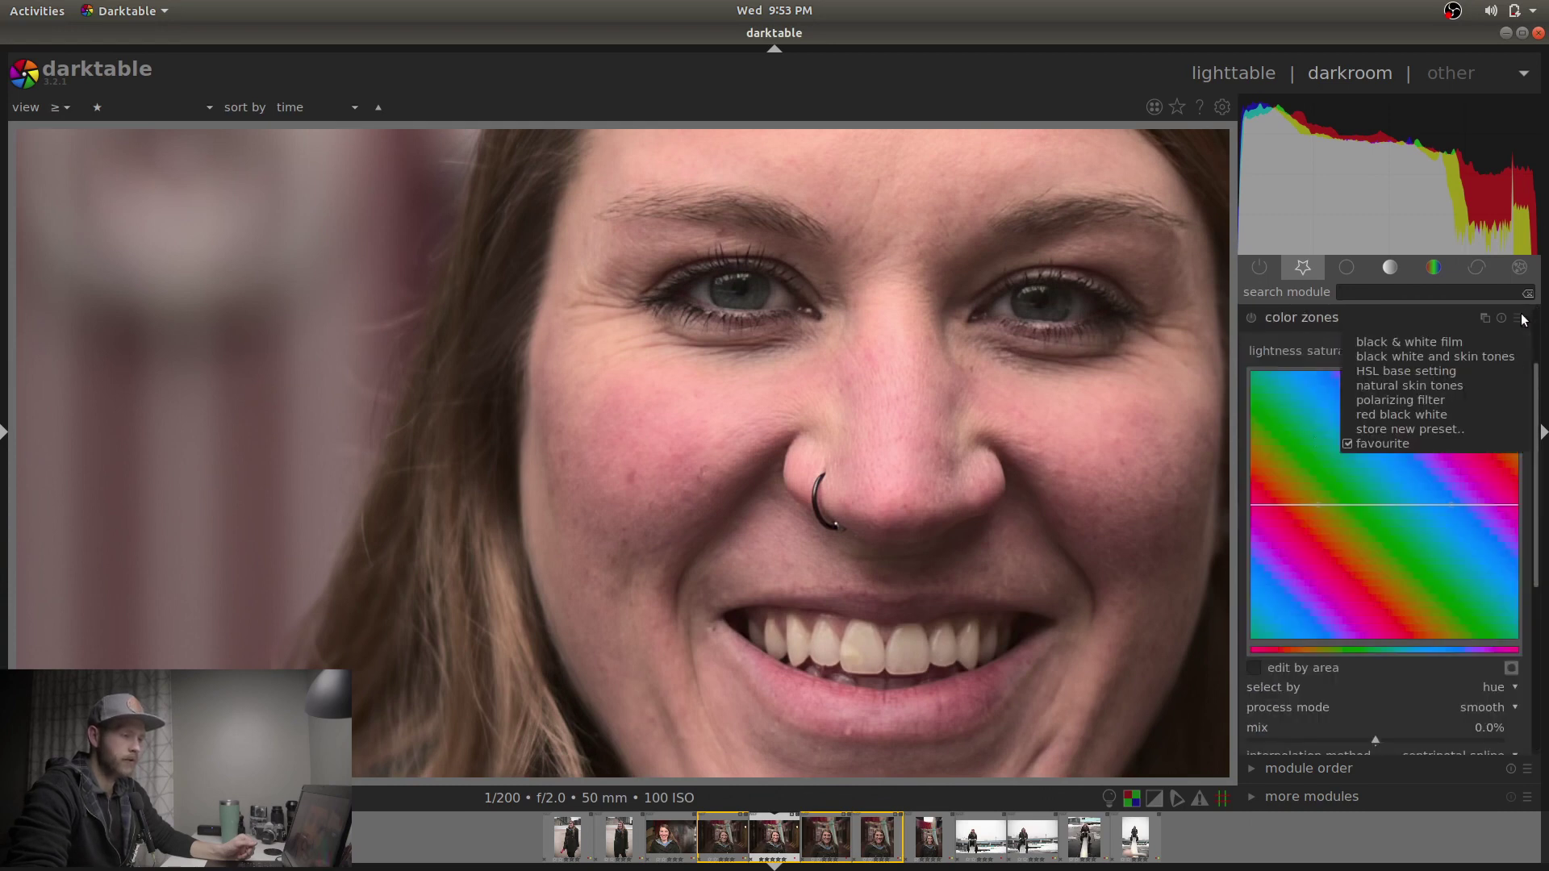
click(1319, 349)
click(1511, 358)
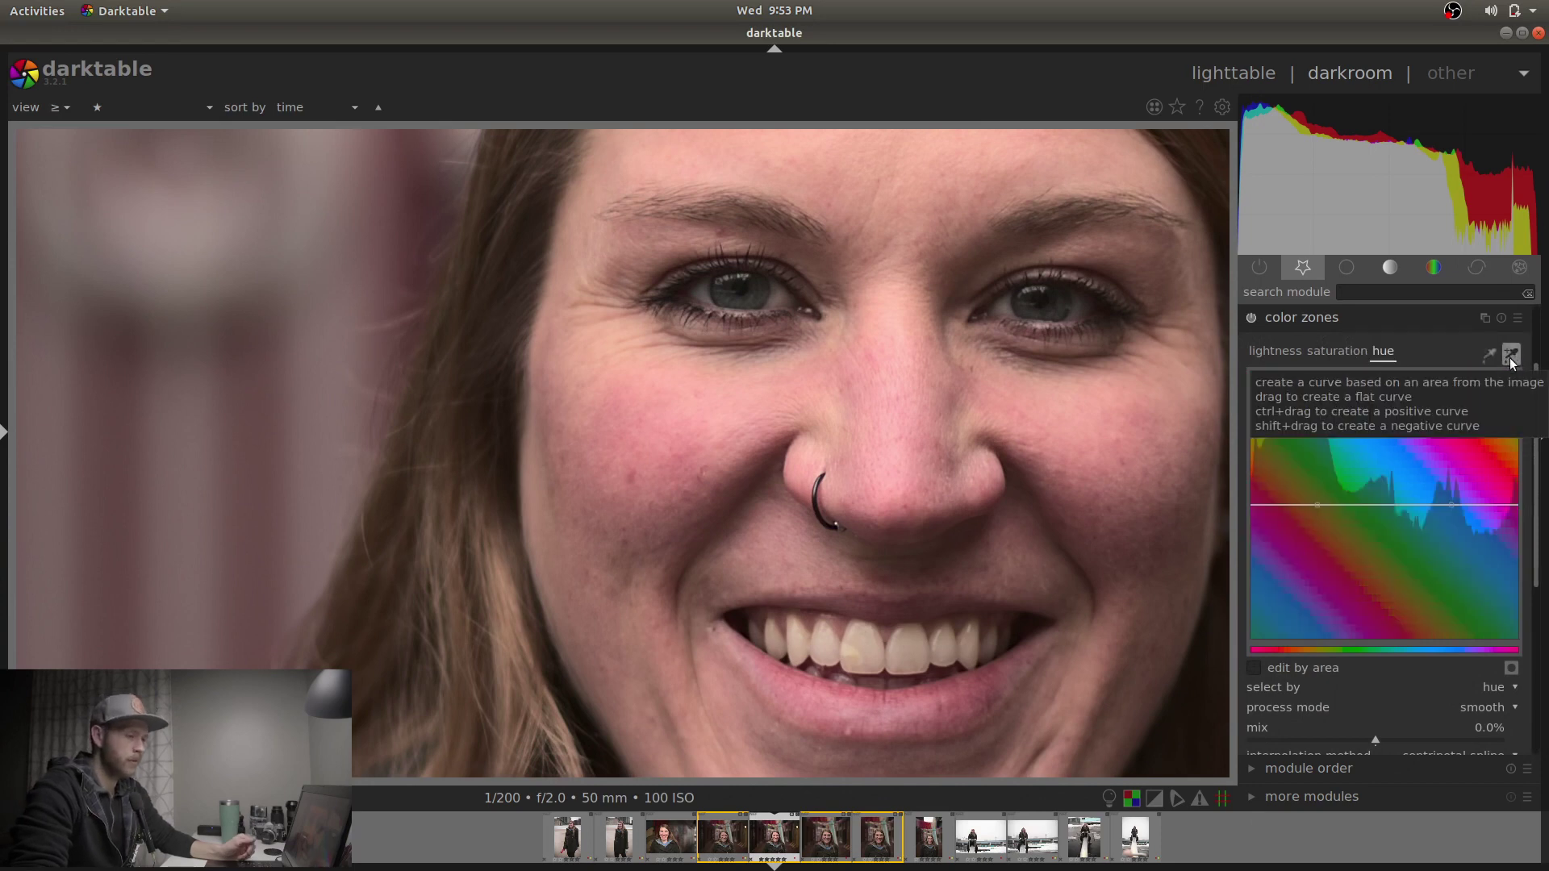
click(1511, 357)
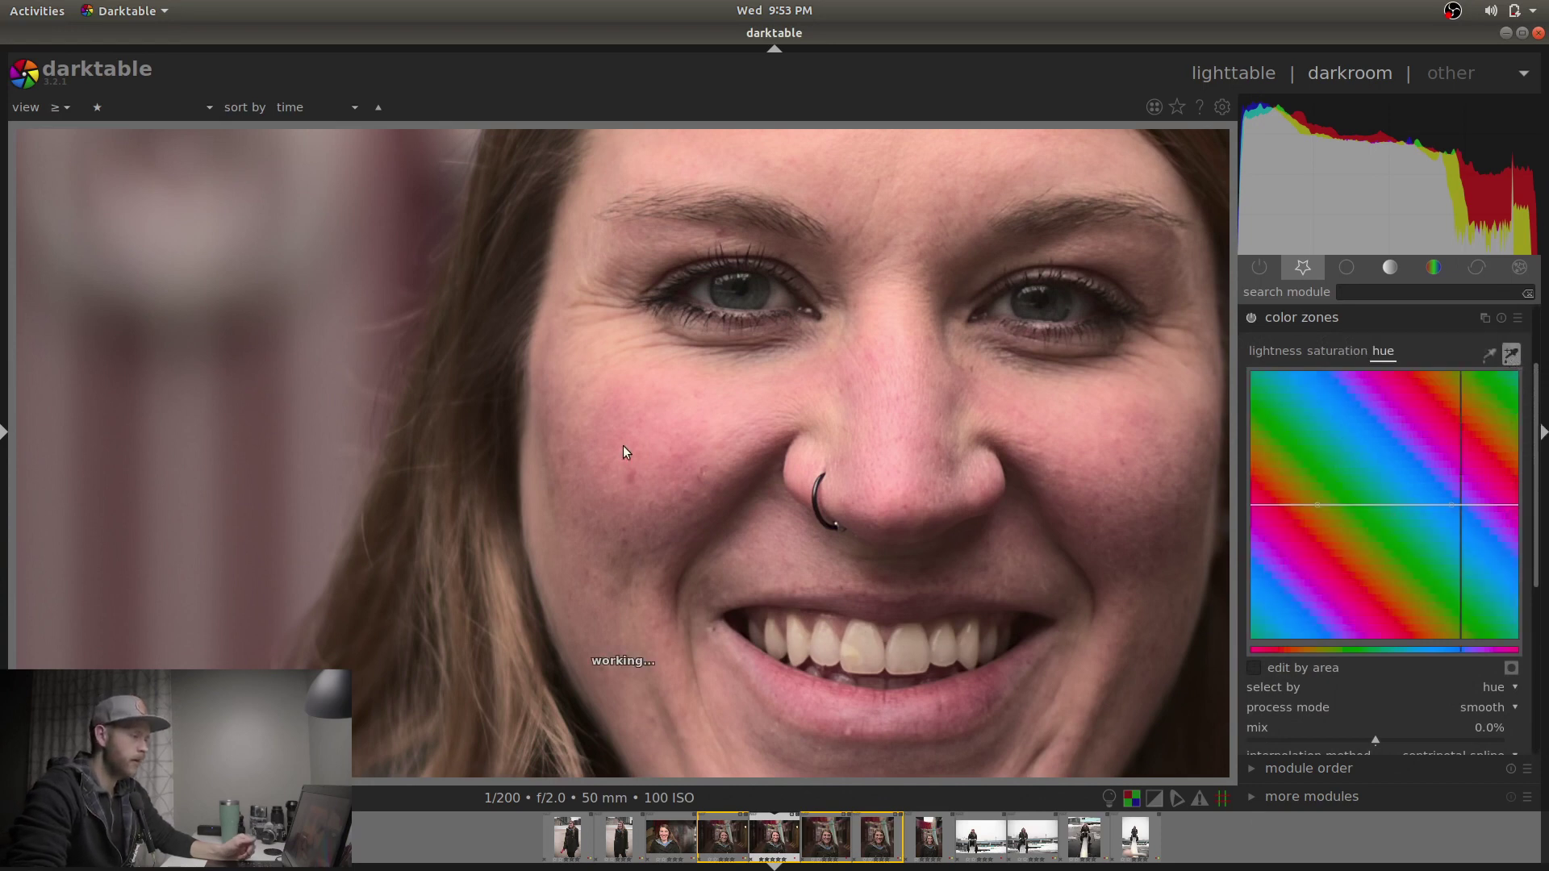
click(601, 426)
drag(653, 484, 668, 514)
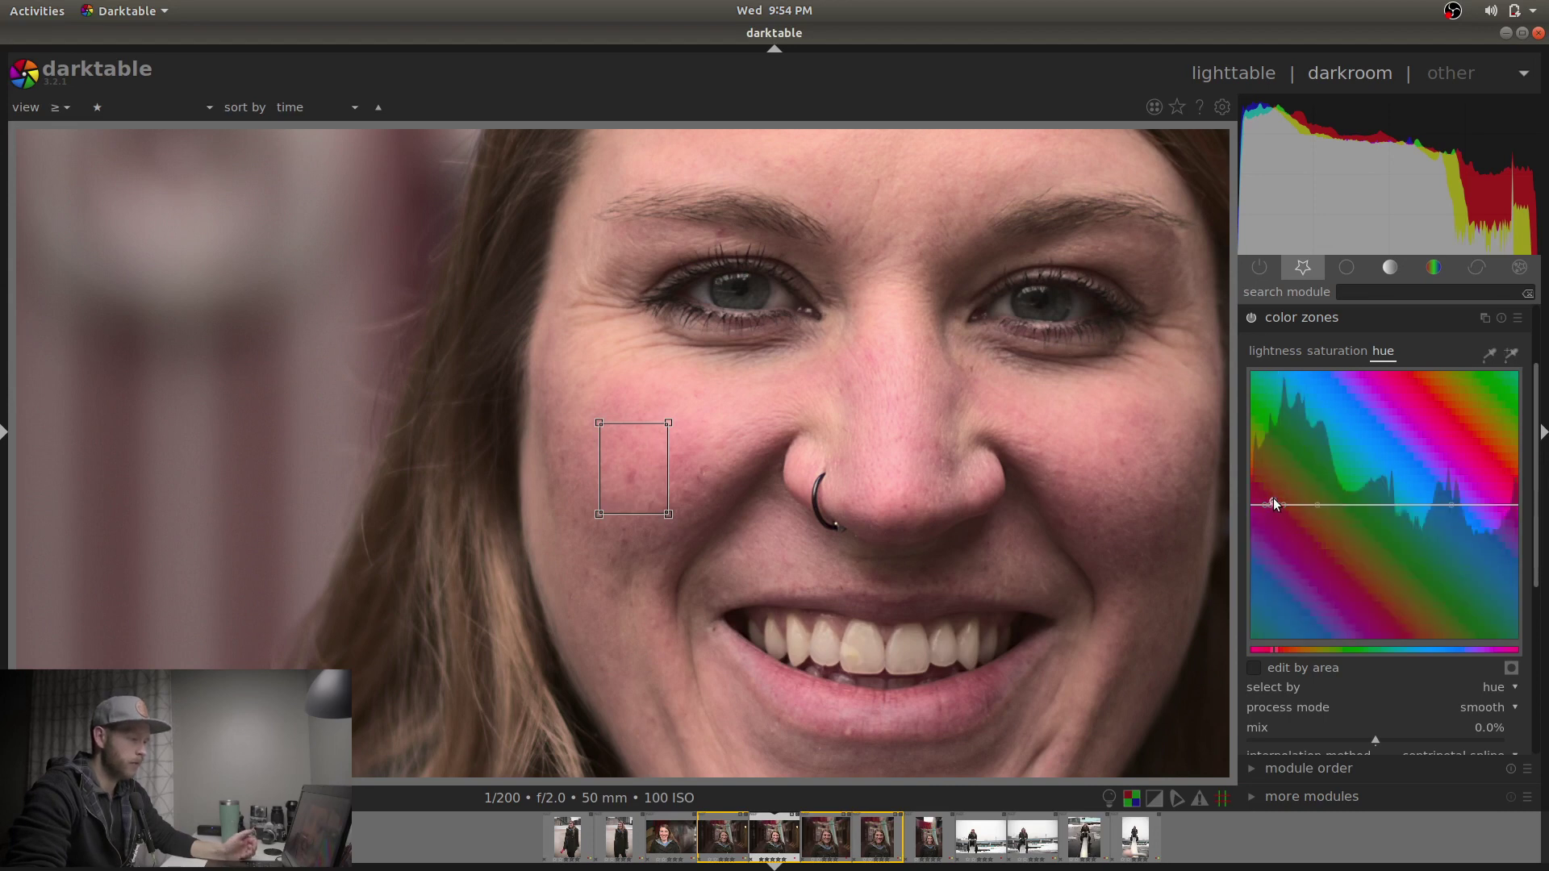
click(1273, 498)
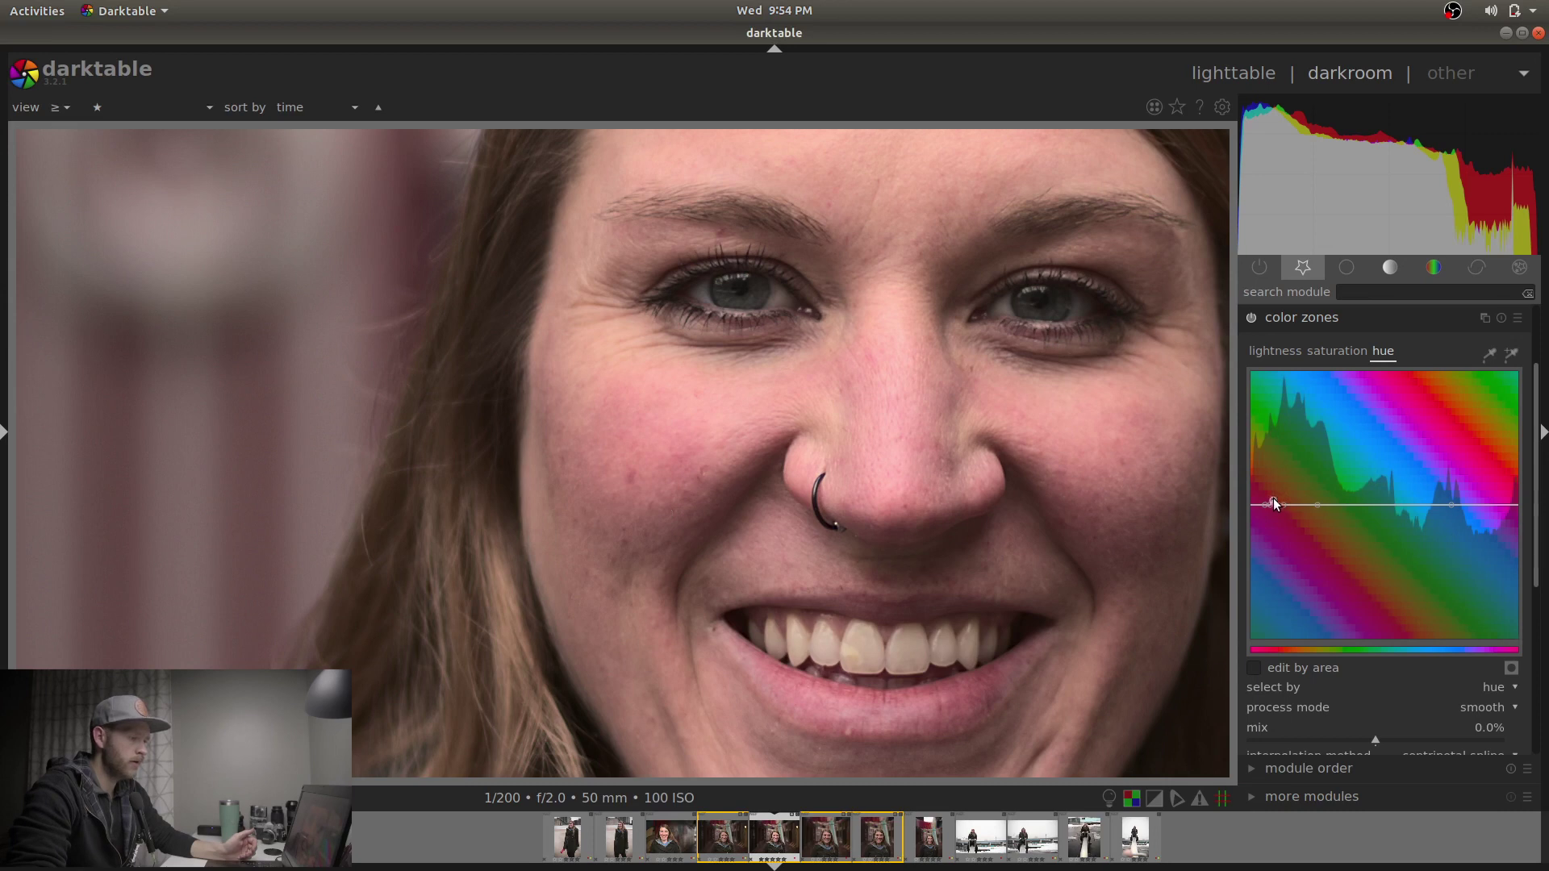
Drag the red hue node up to shift skin tones and compare before and after.
drag(1272, 500, 1272, 485)
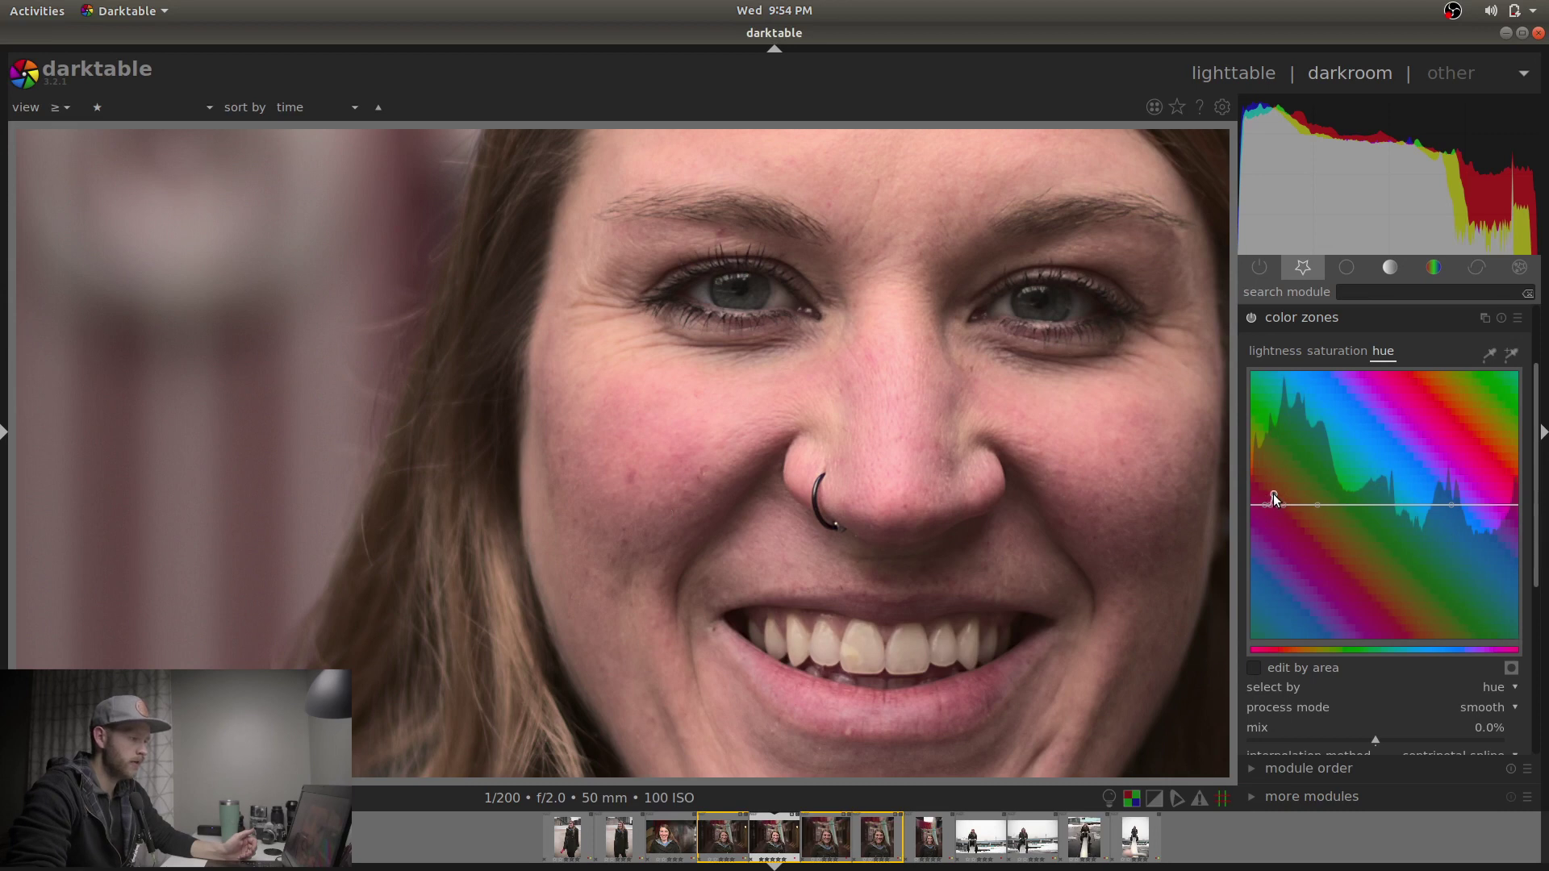
click(1247, 320)
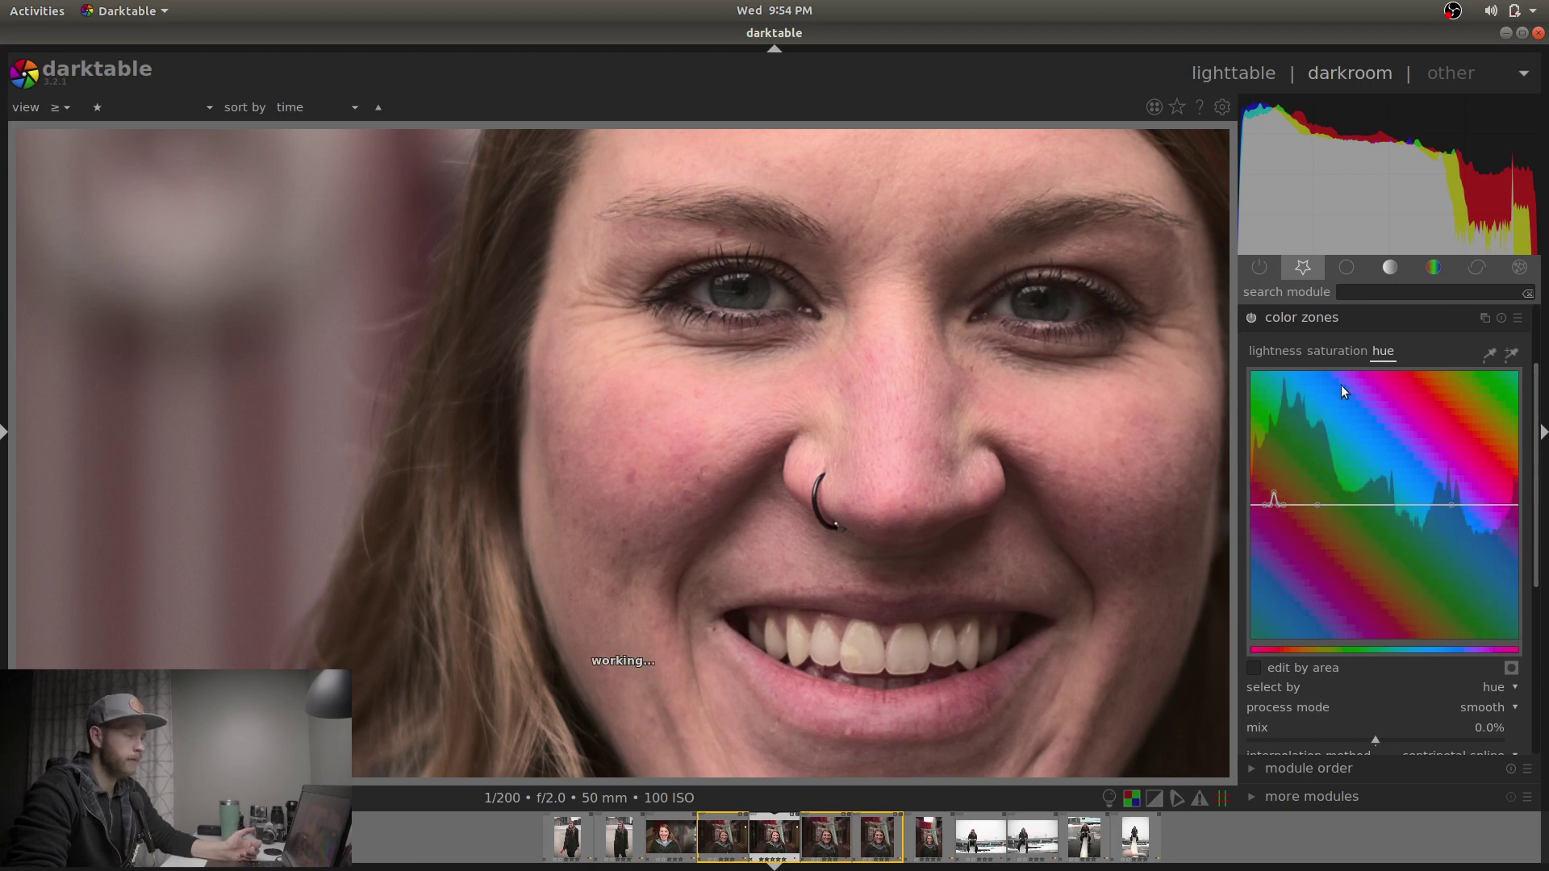
click(1339, 351)
Slightly lower the saturation of the cheek's red tones in color zones, then collapse it and fit the photo.
click(1512, 355)
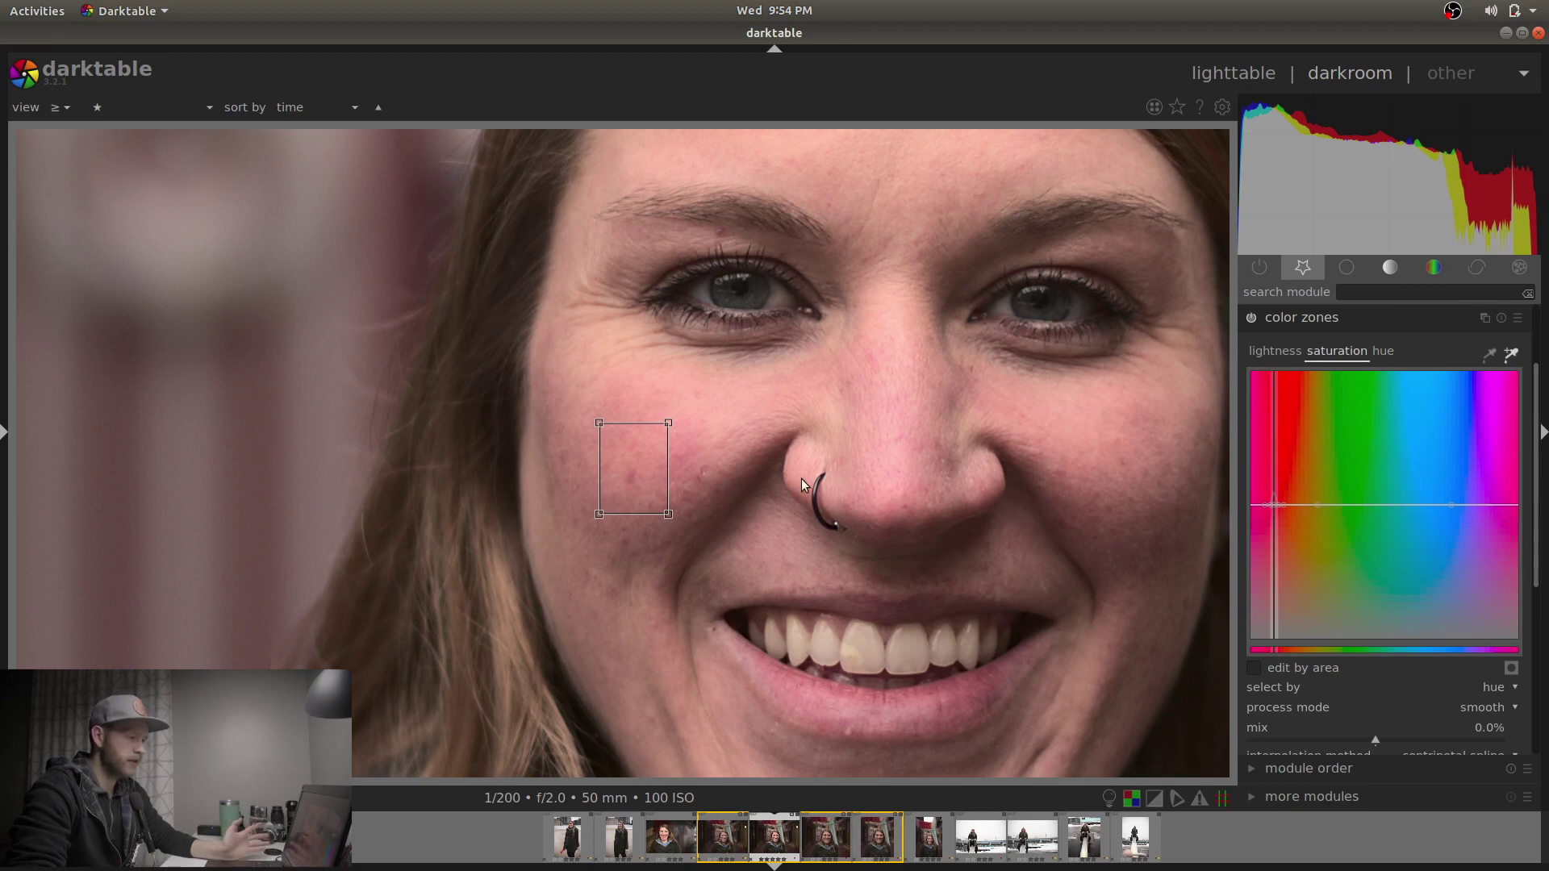
click(1275, 510)
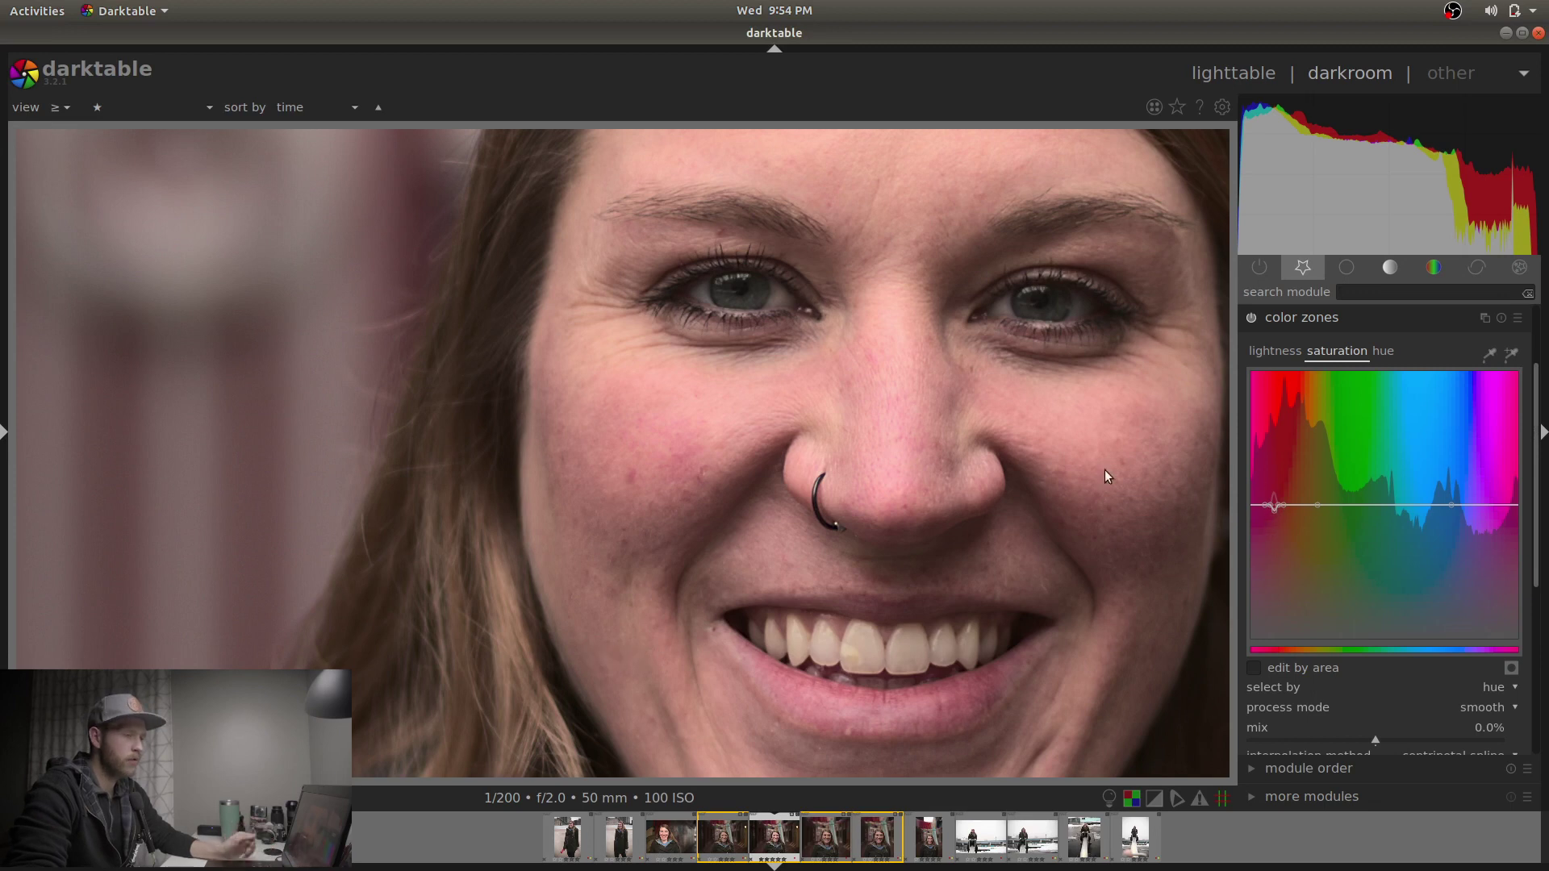
click(1318, 322)
middle_click(928, 488)
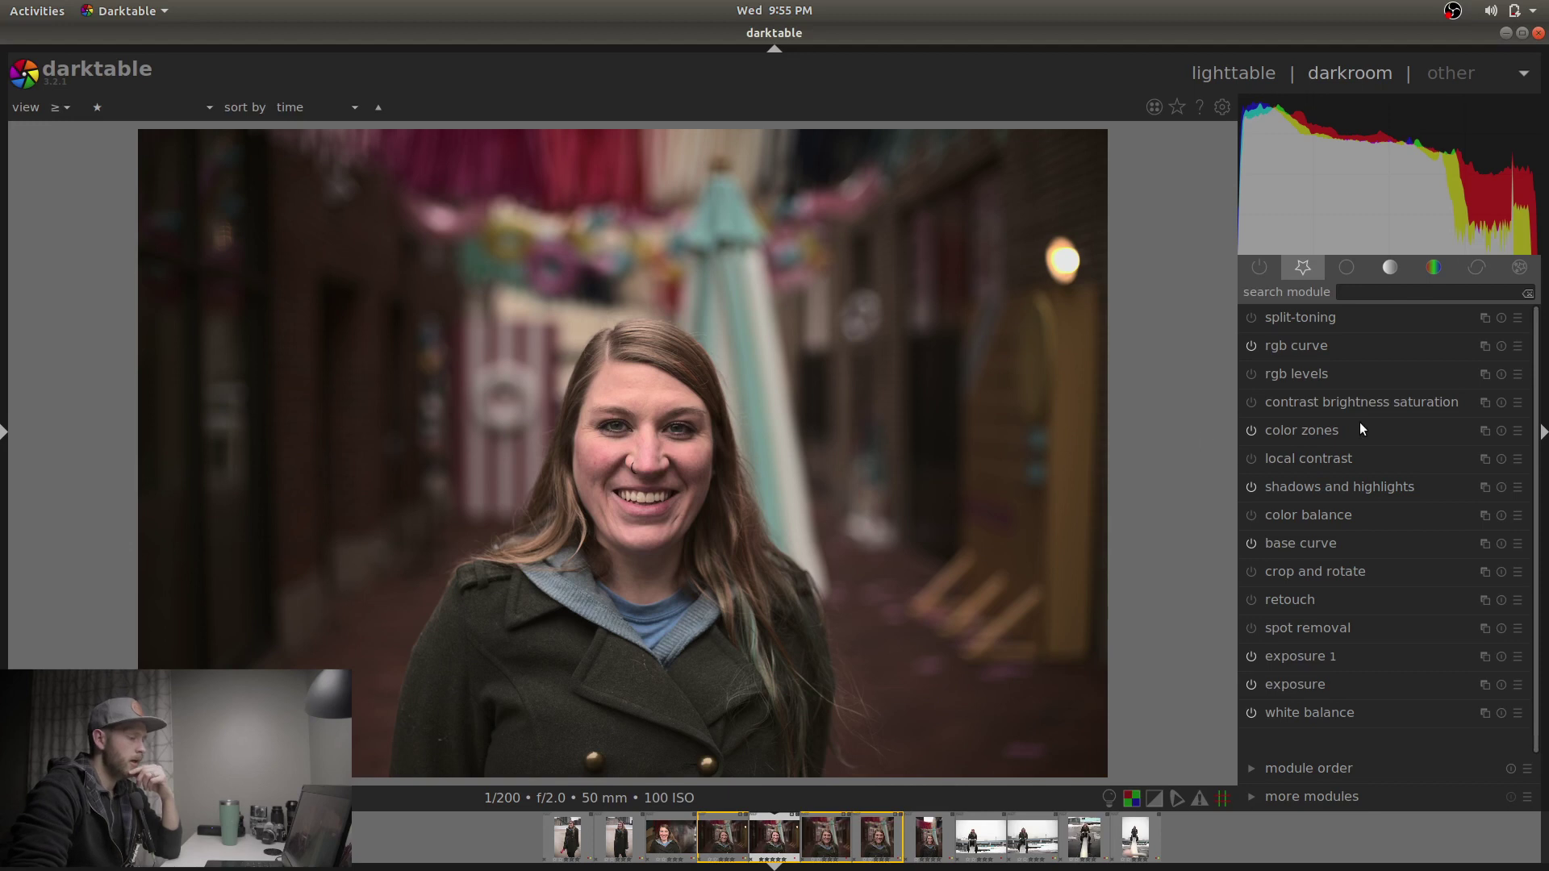
Heal a small speck on the coat with one spot-removal patch sourced from just above it.
middle_click(420, 748)
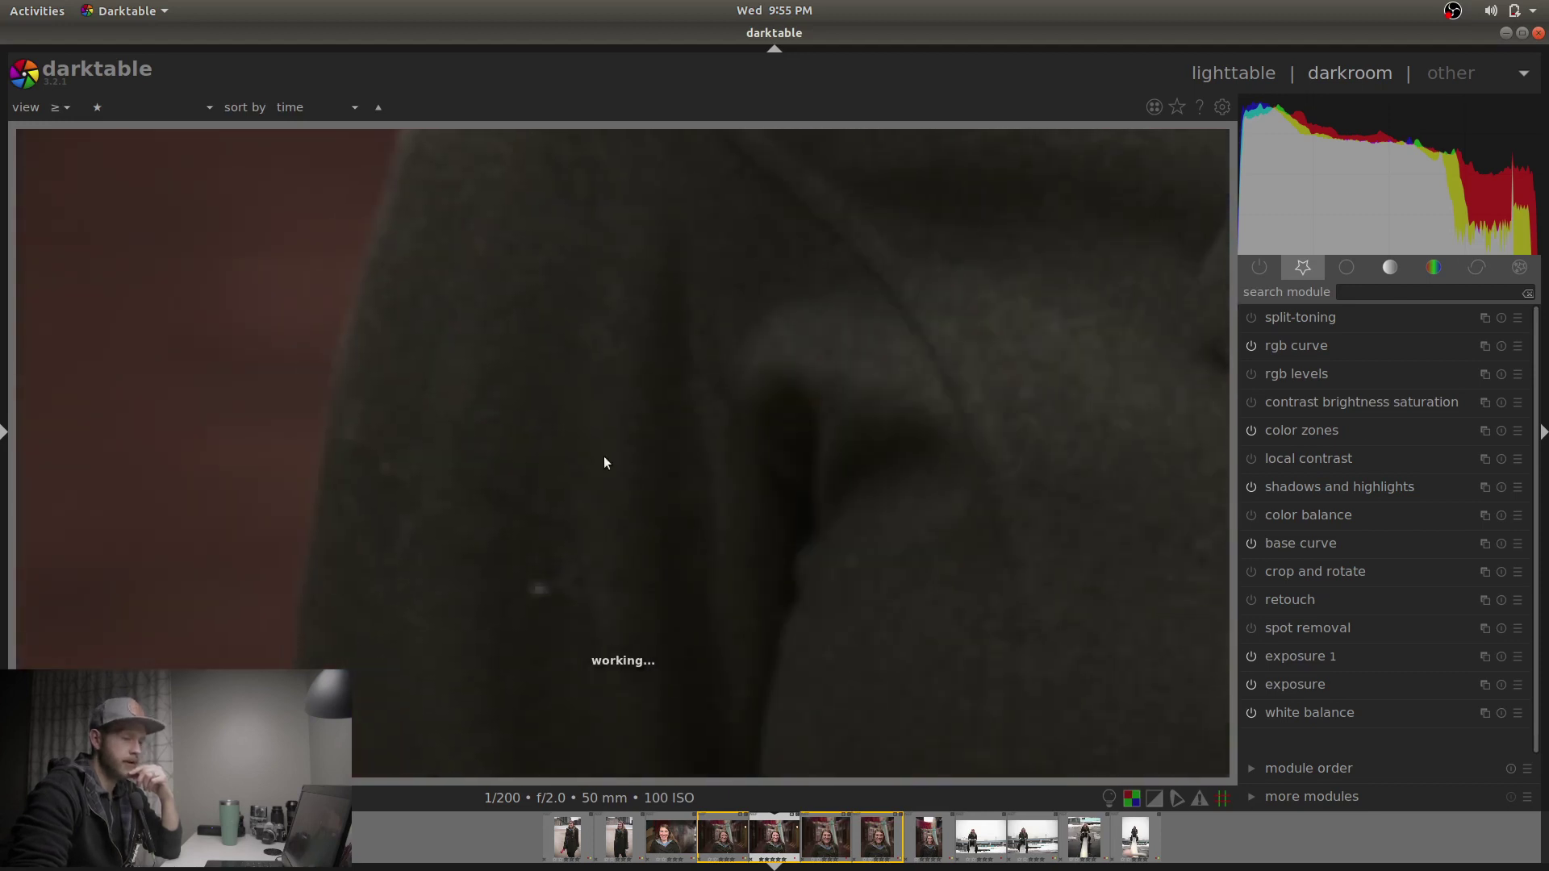
click(1315, 626)
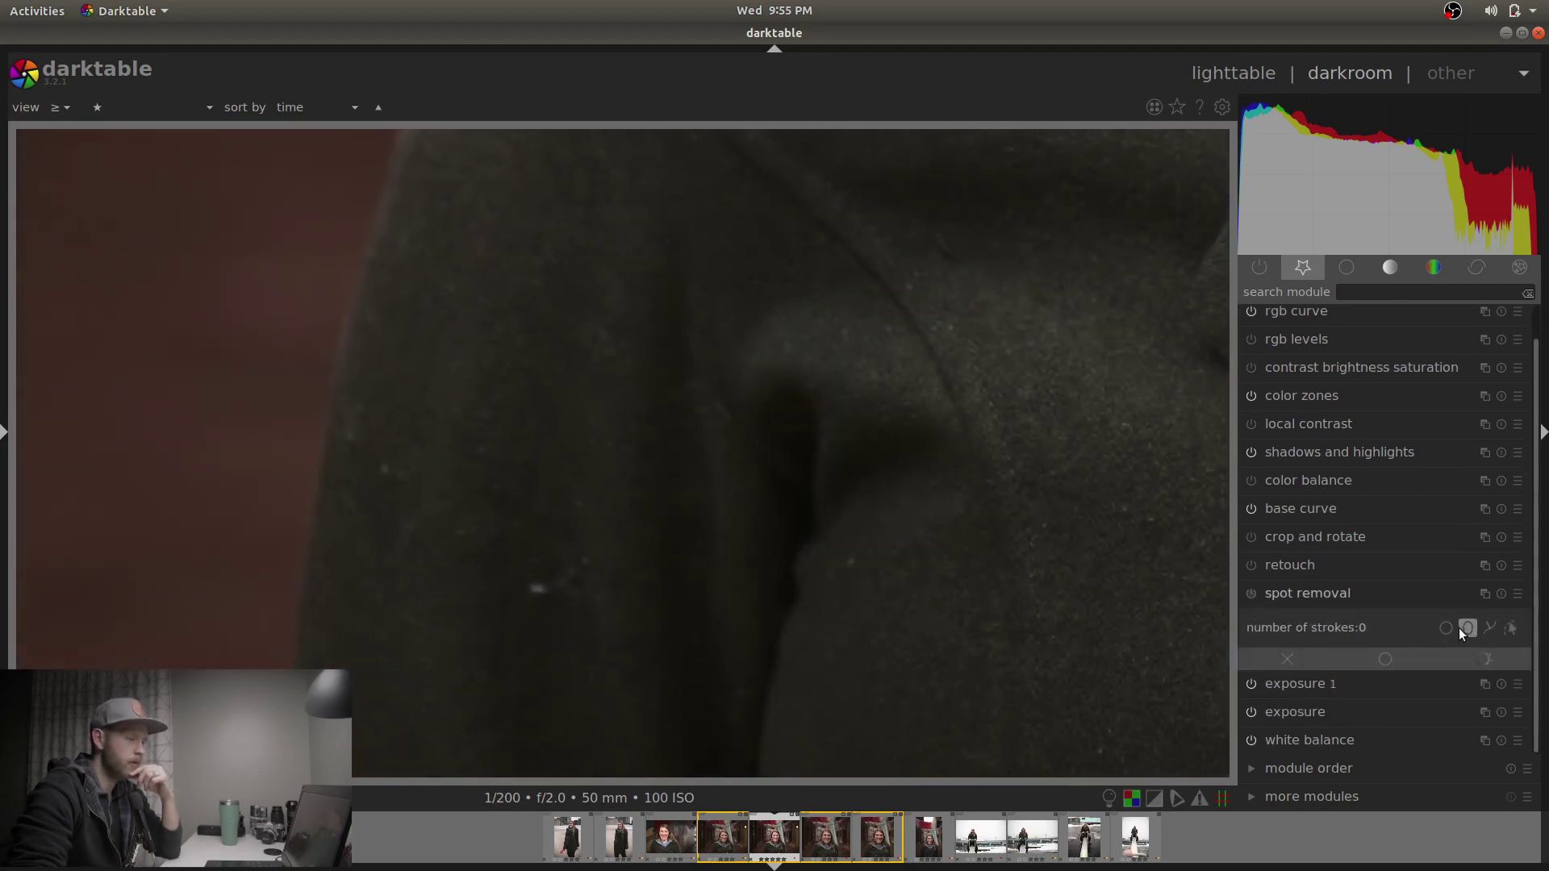
click(539, 587)
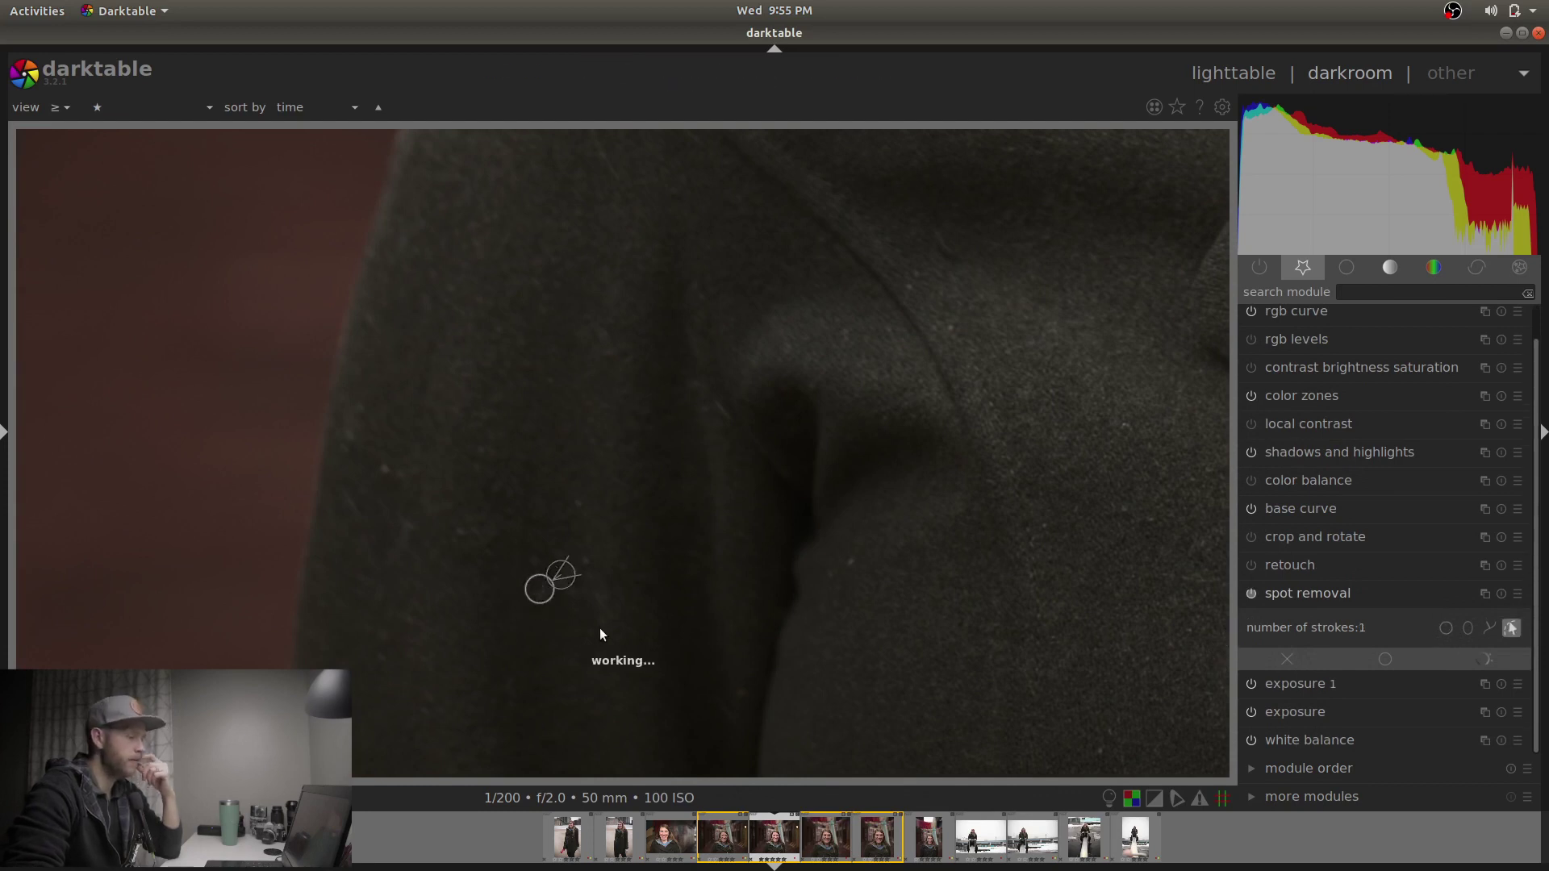
drag(569, 575, 553, 535)
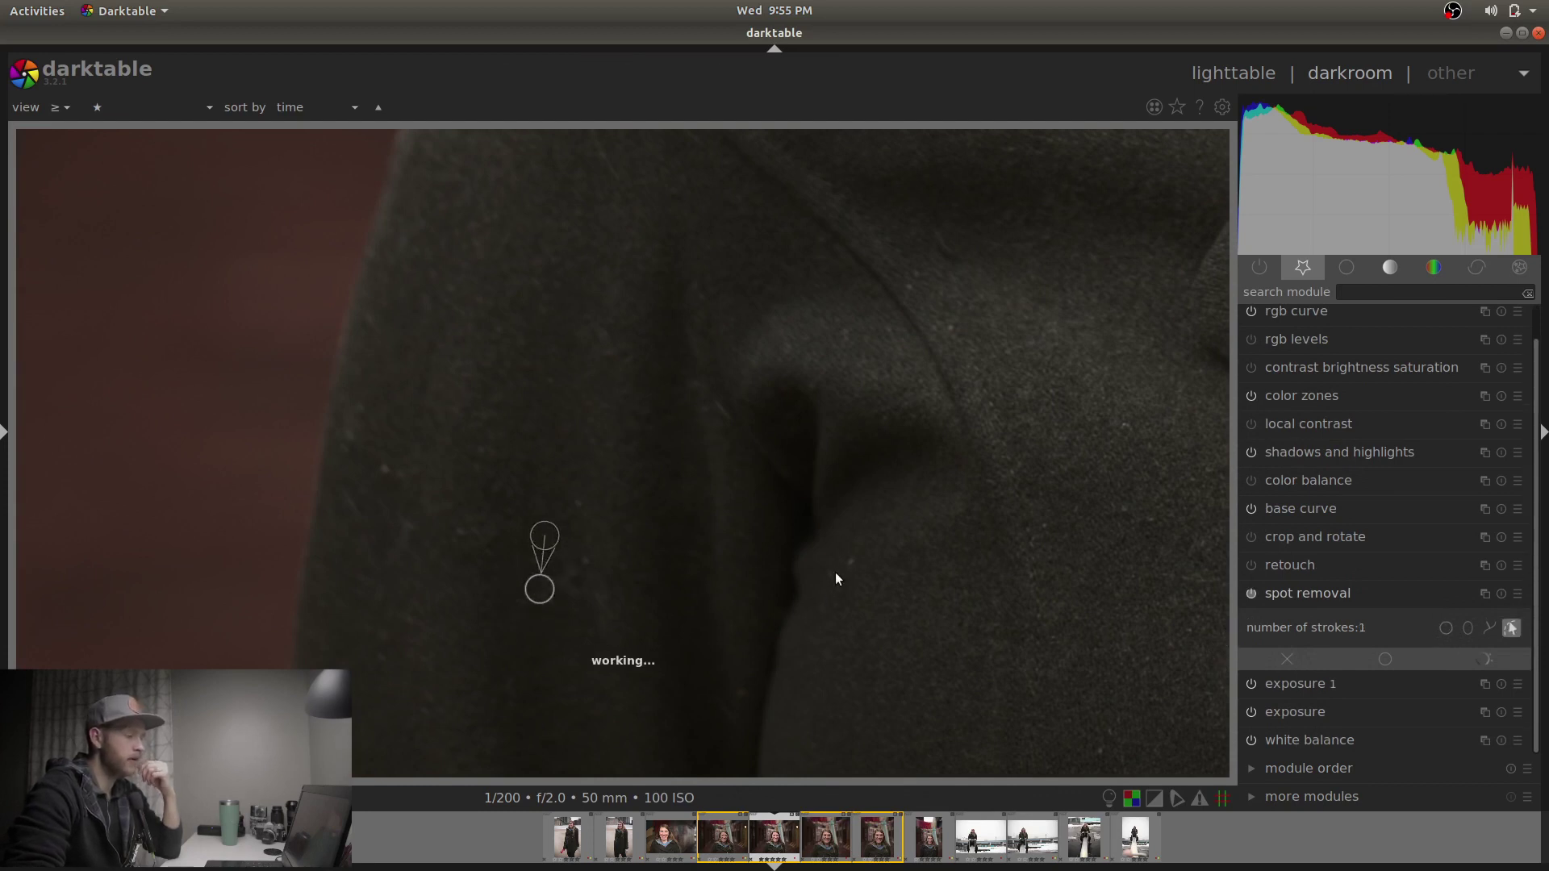
middle_click(763, 512)
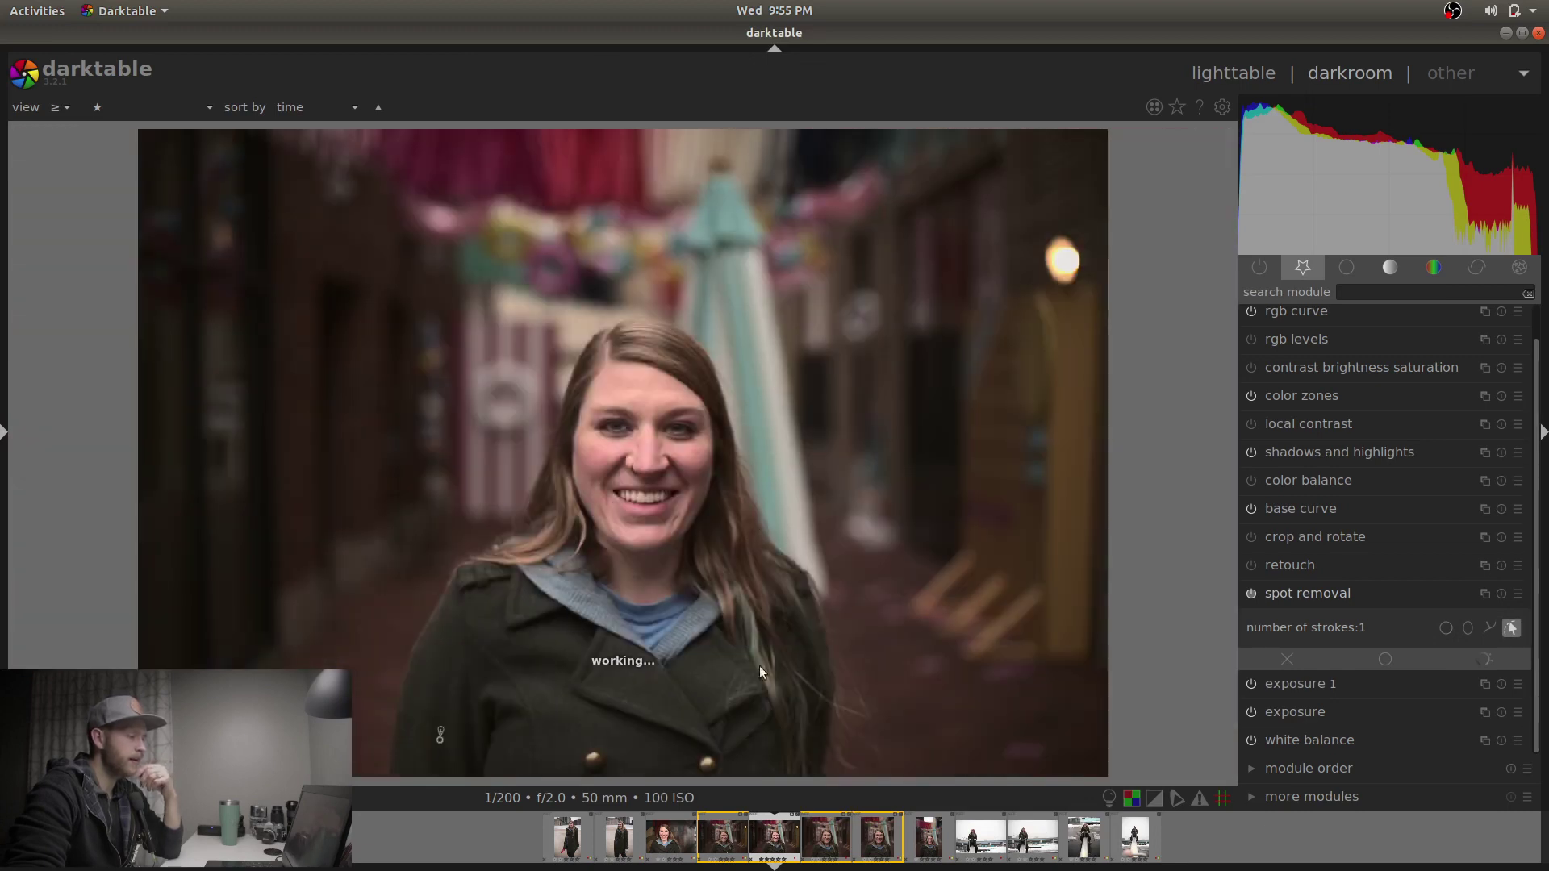
click(1320, 594)
middle_click(665, 428)
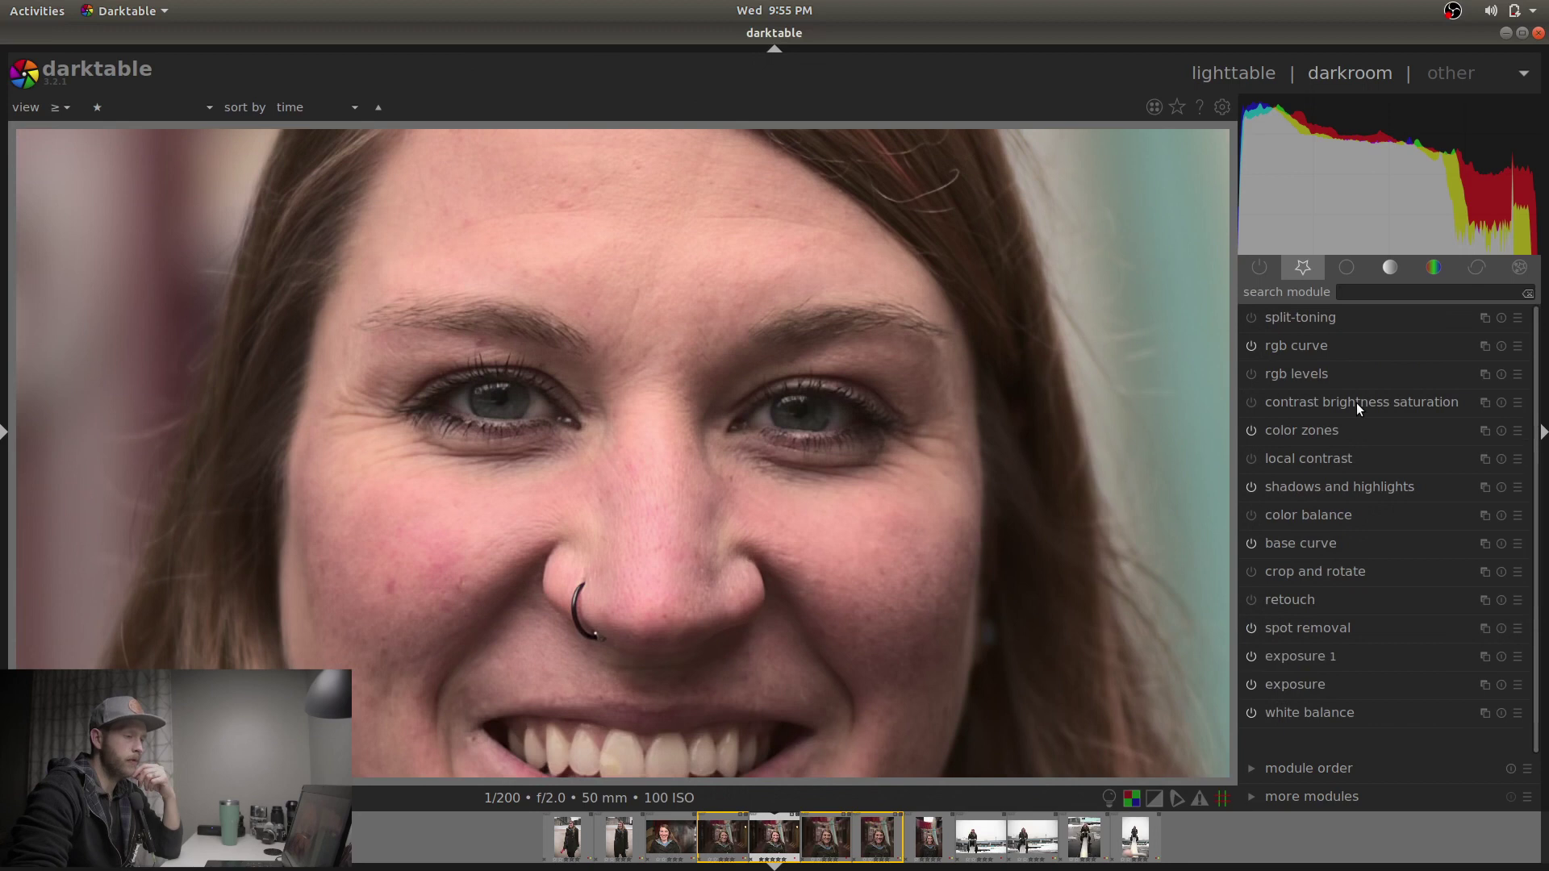
Enable a drawn mask on contrast brightness saturation and set up a smaller brush.
click(1357, 403)
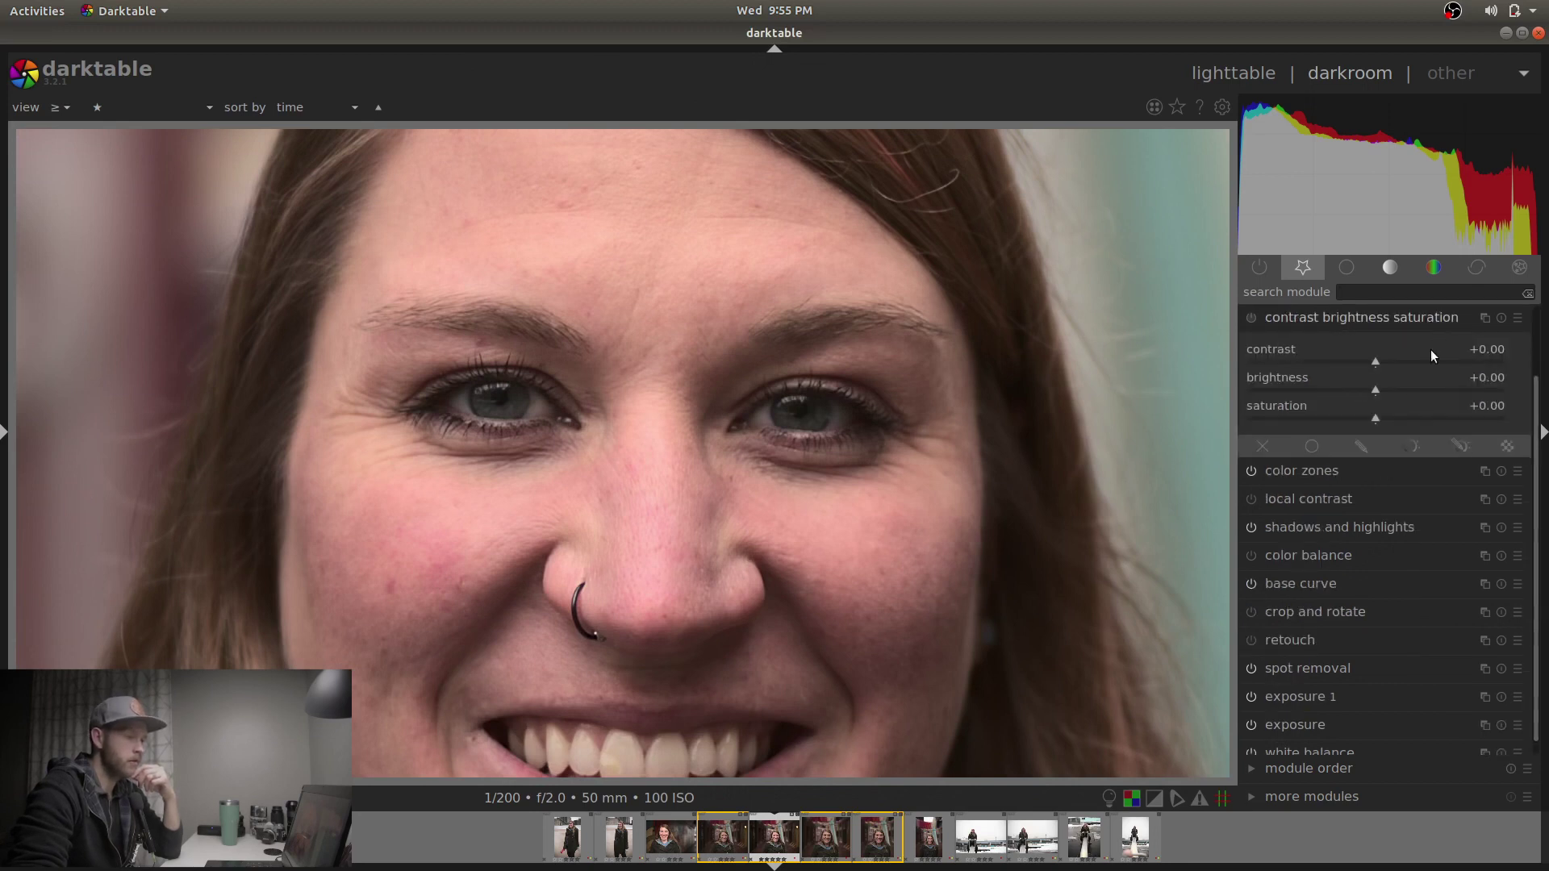
click(1362, 453)
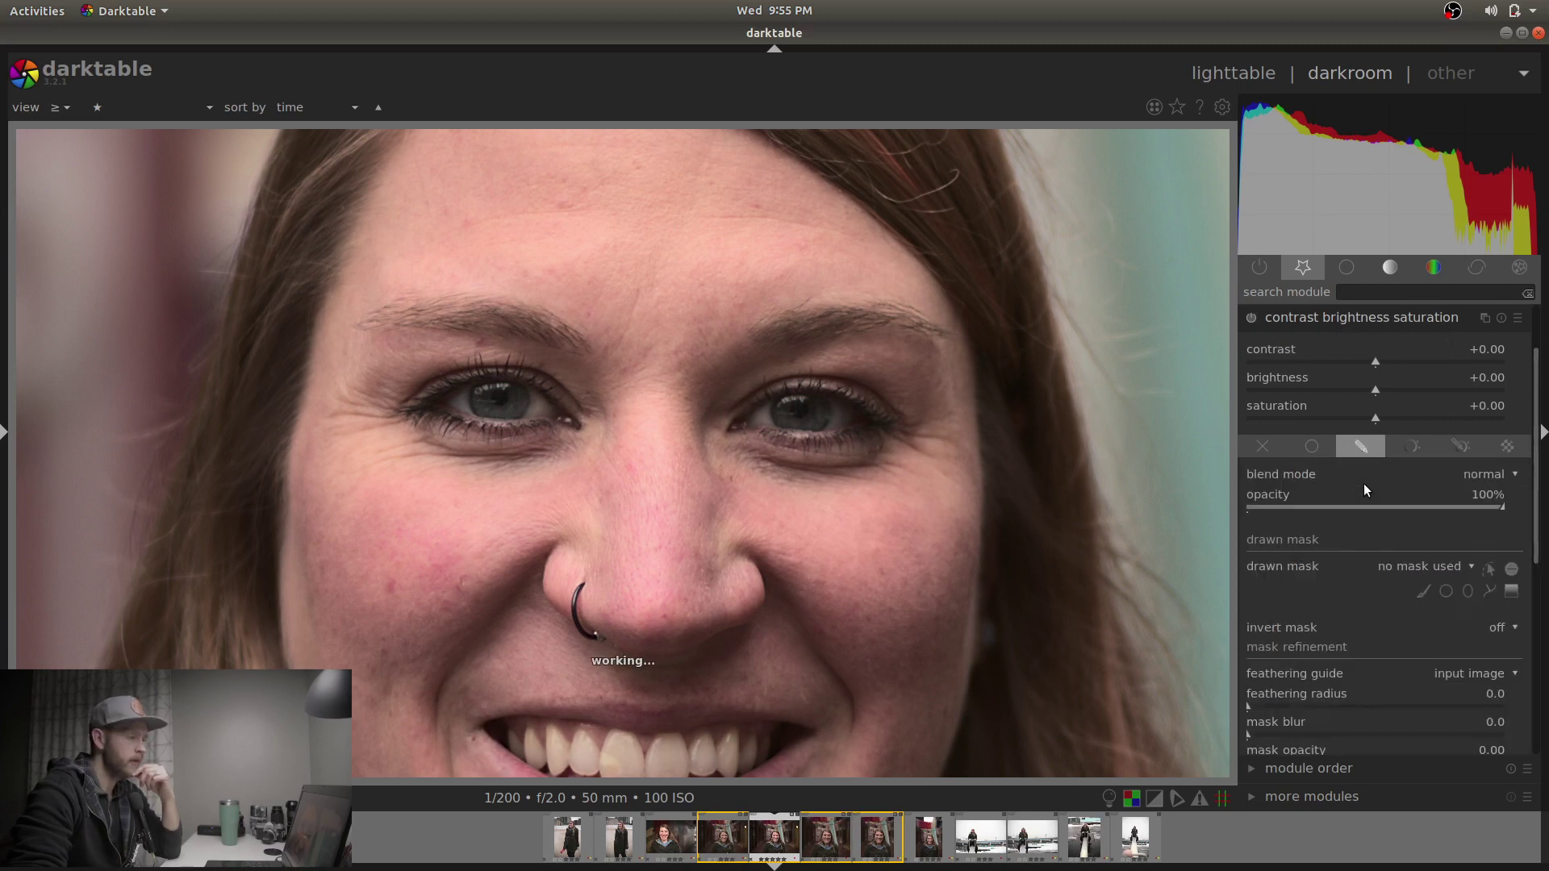
click(1425, 594)
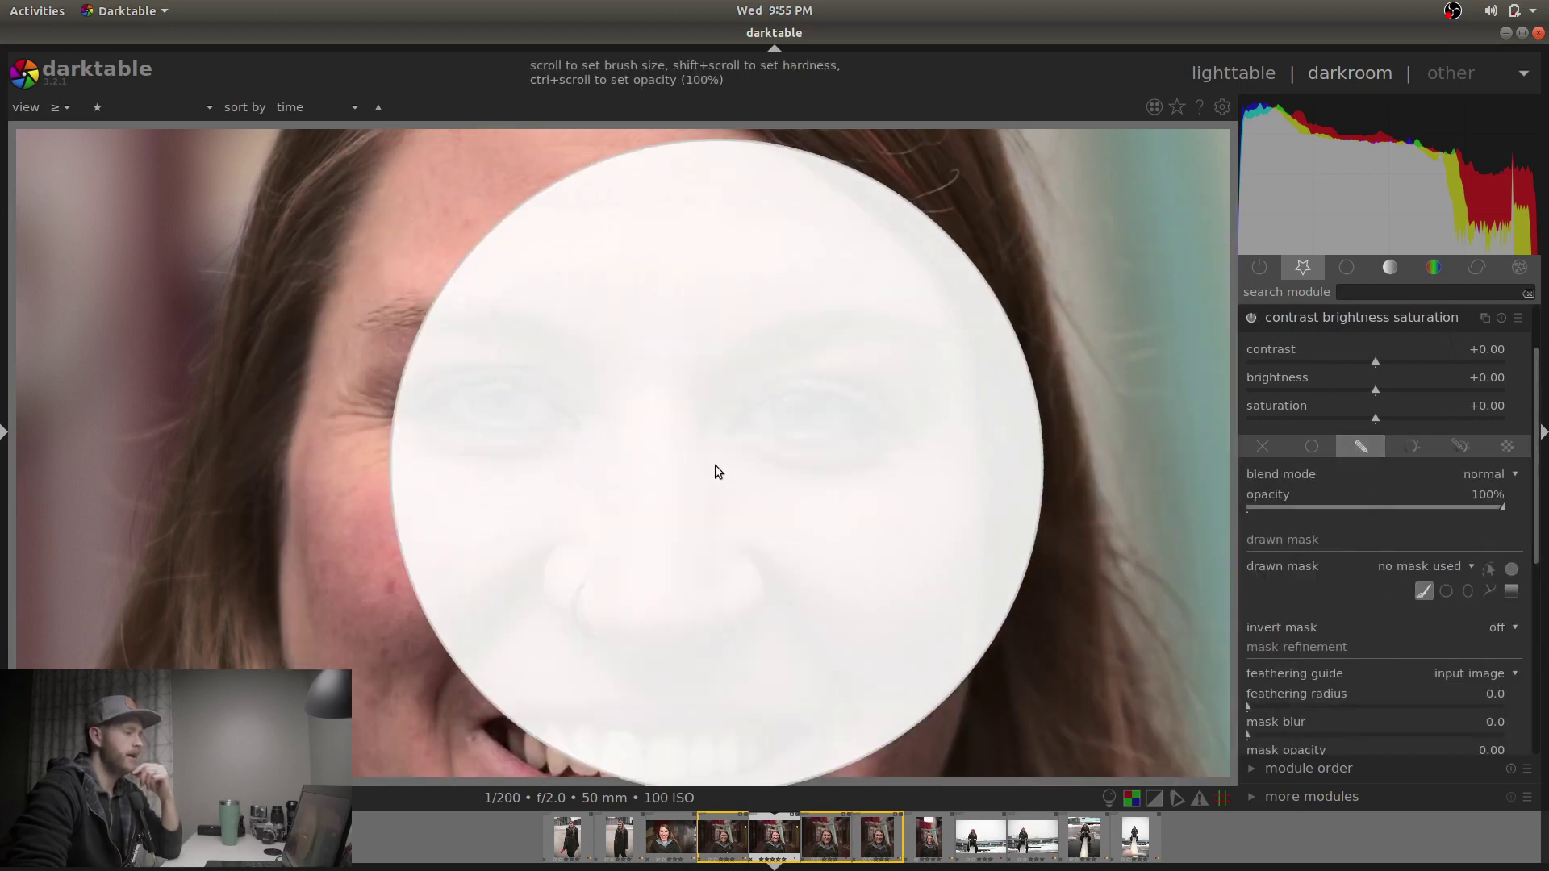
scroll(716, 465, down, 10)
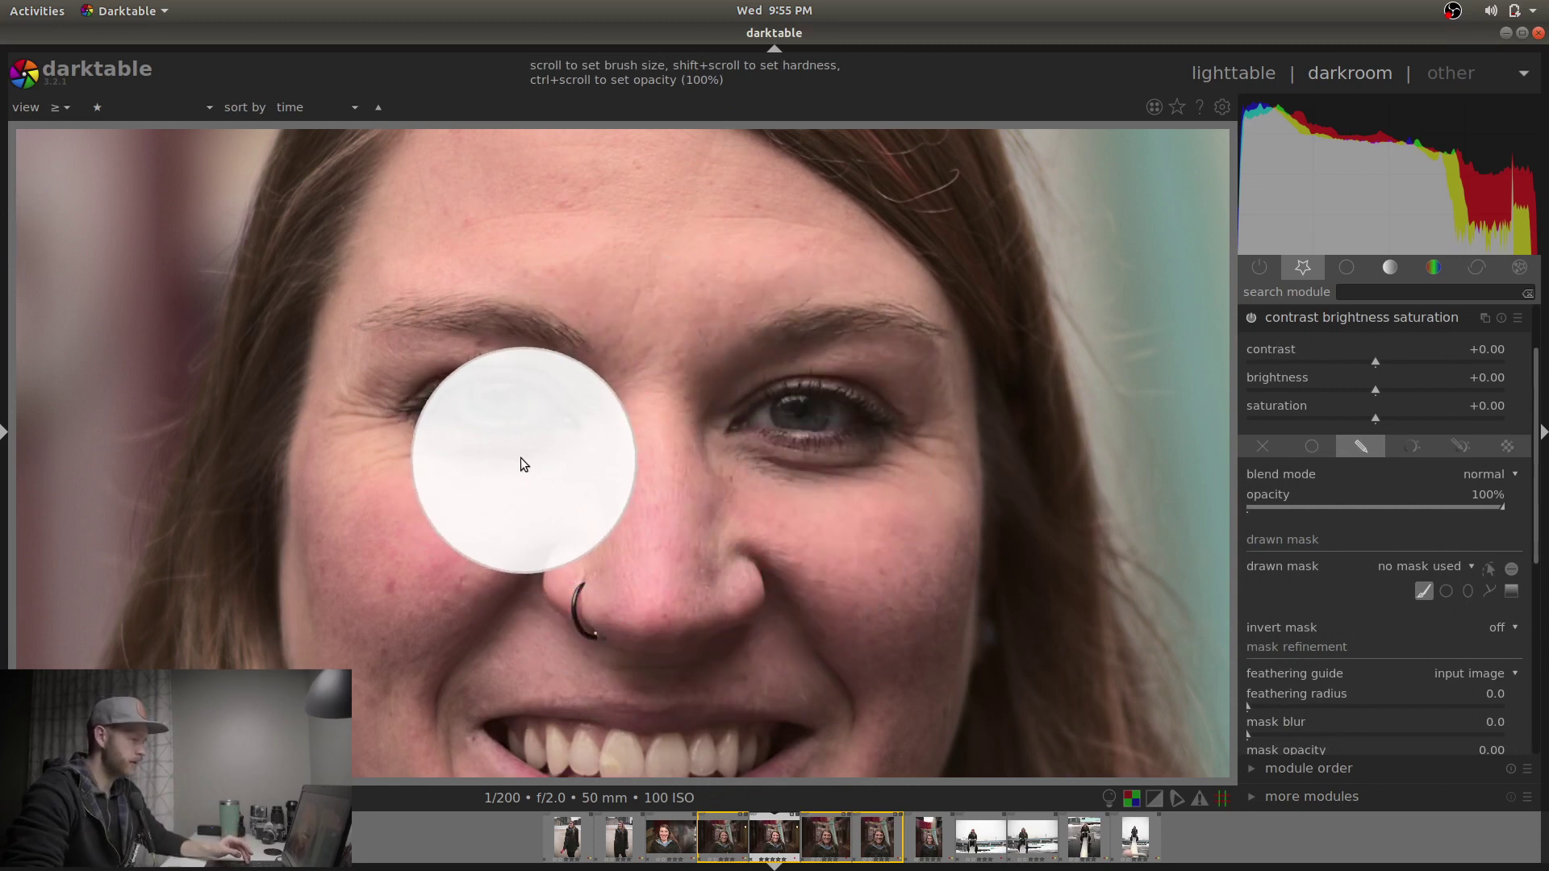
shift+scroll(520, 457, down, 8)
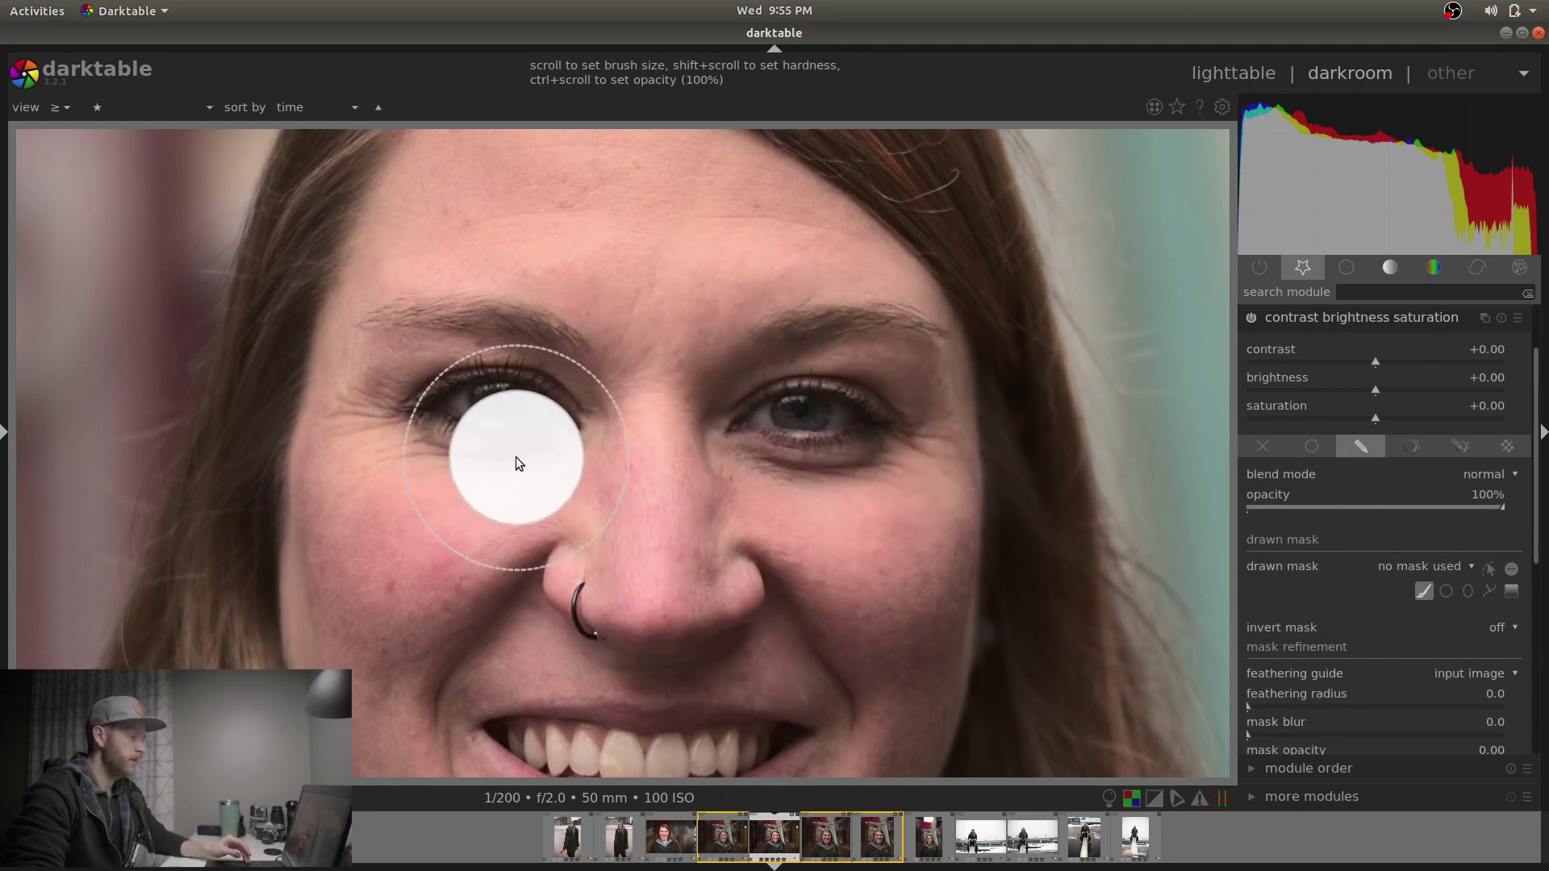
scroll(497, 443, down, 4)
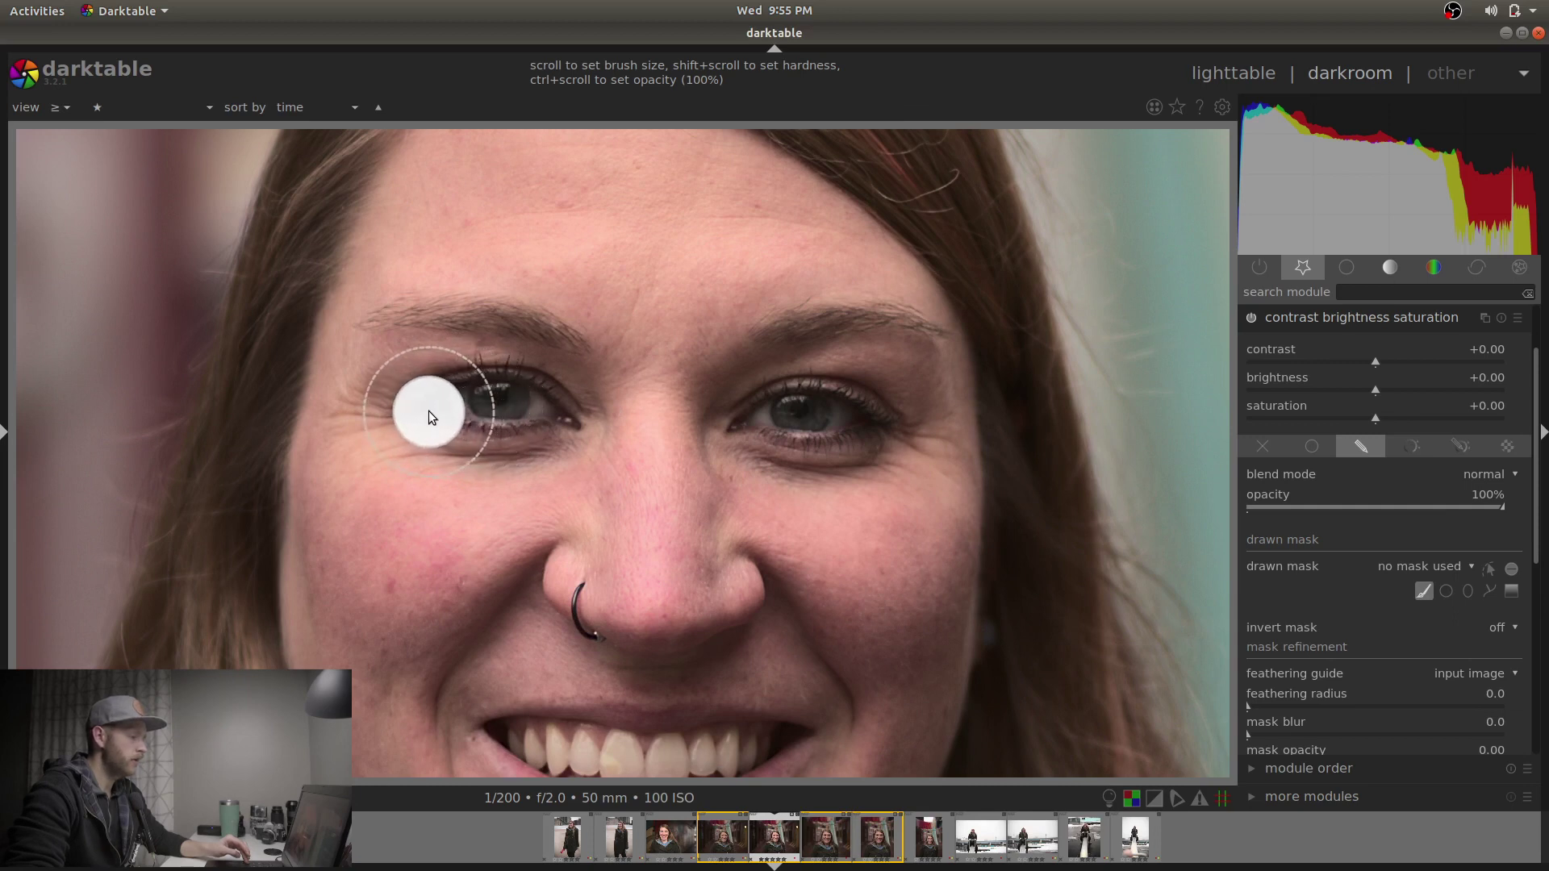
Paint brush mask strokes along the lower eyelids of the left and right eyes.
drag(429, 410, 553, 418)
drag(1387, 598, 1424, 592)
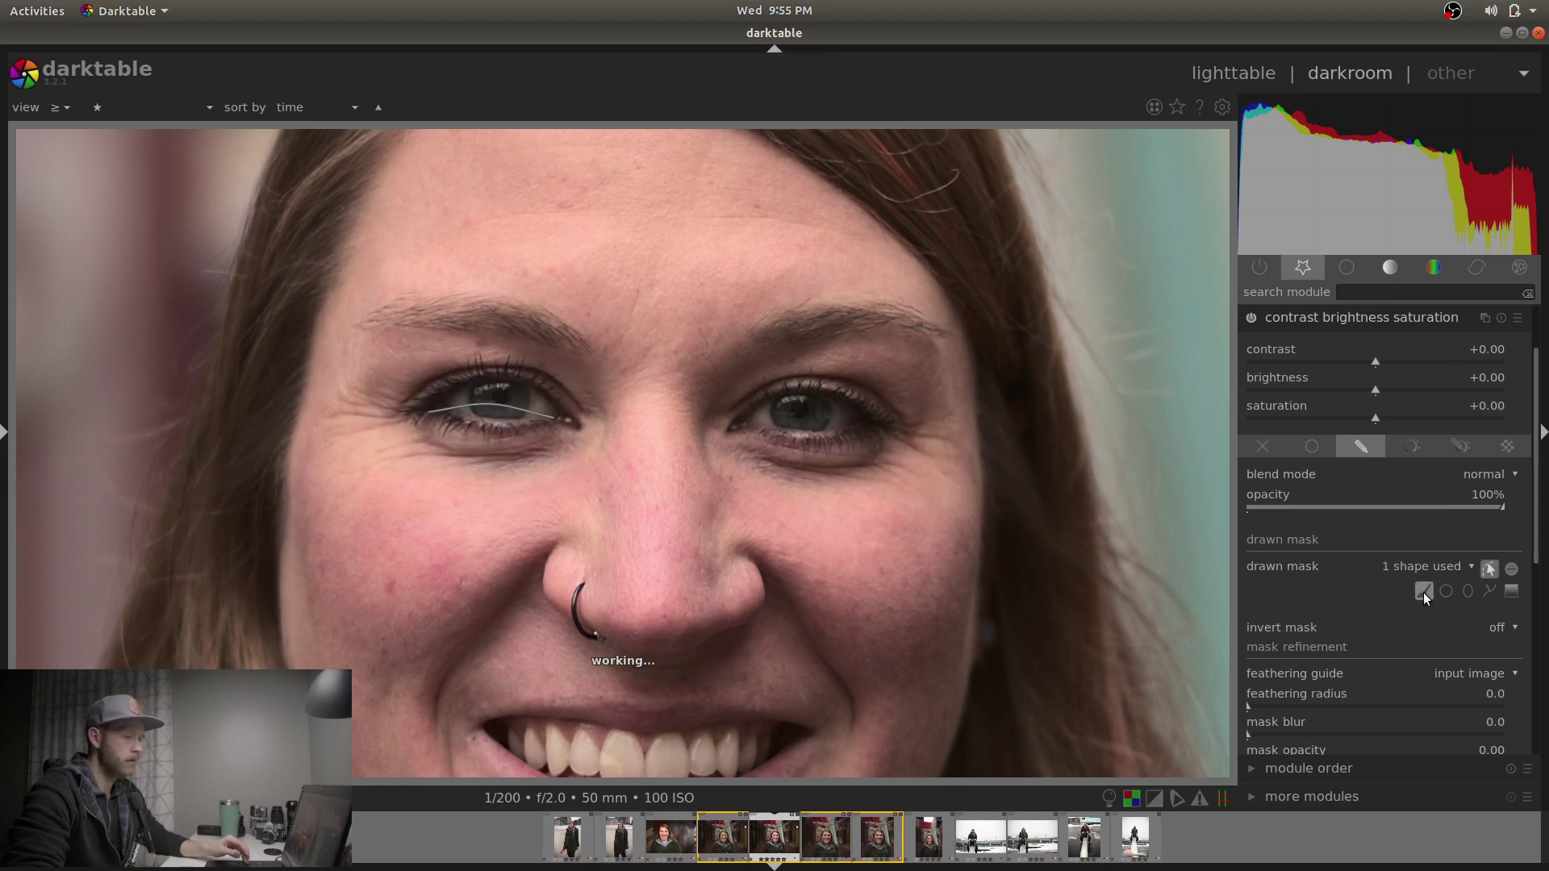
click(1422, 592)
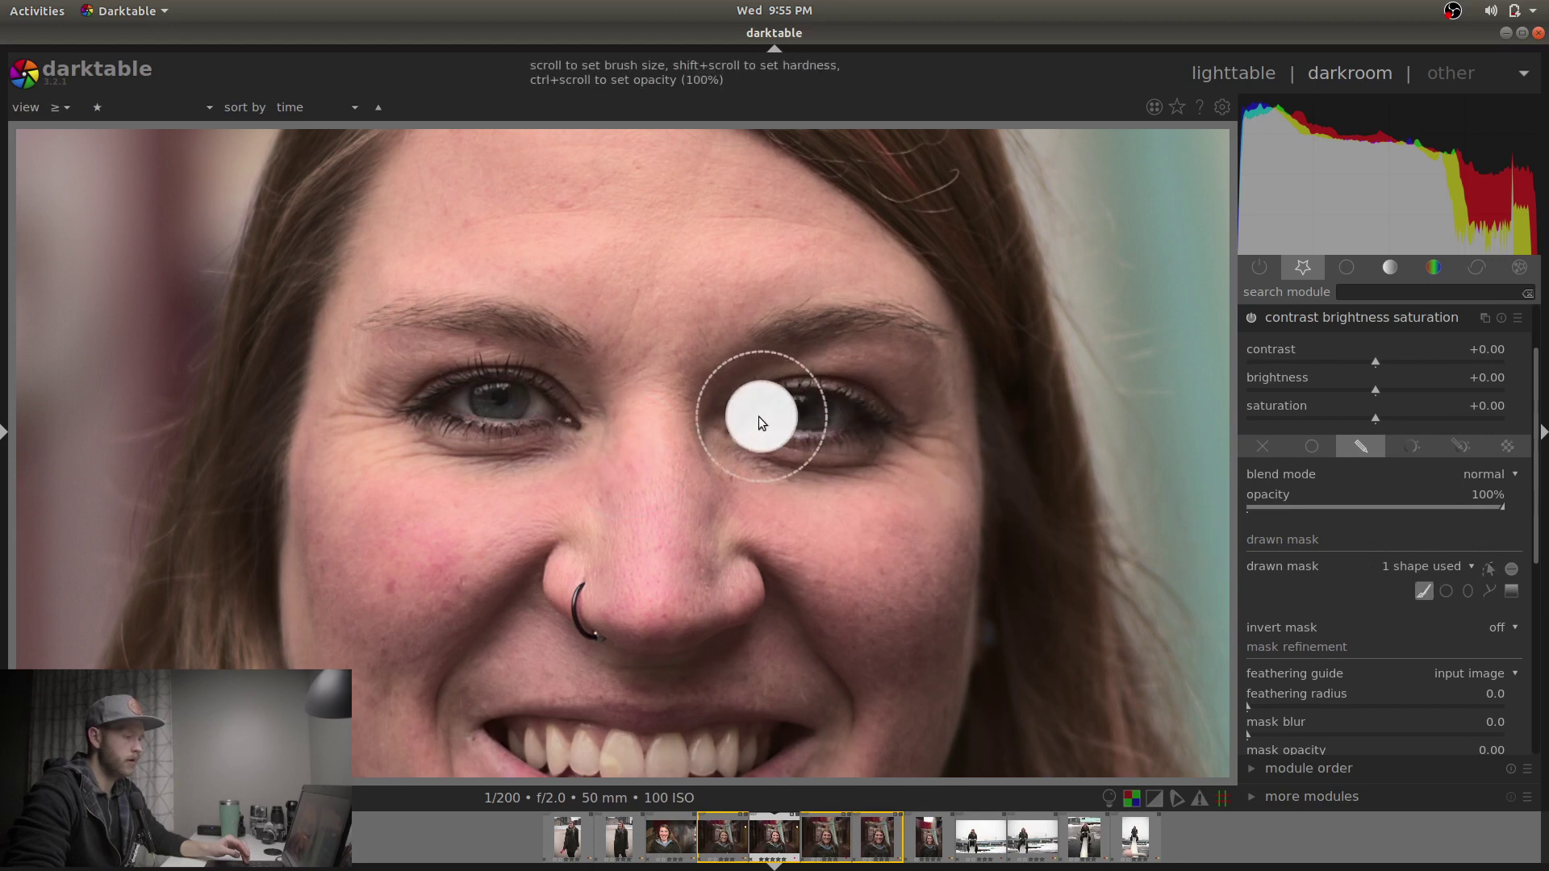
mouse_move(759, 417)
mouse_down()
mouse_move(825, 418)
mouse_move(910, 487)
mouse_up()
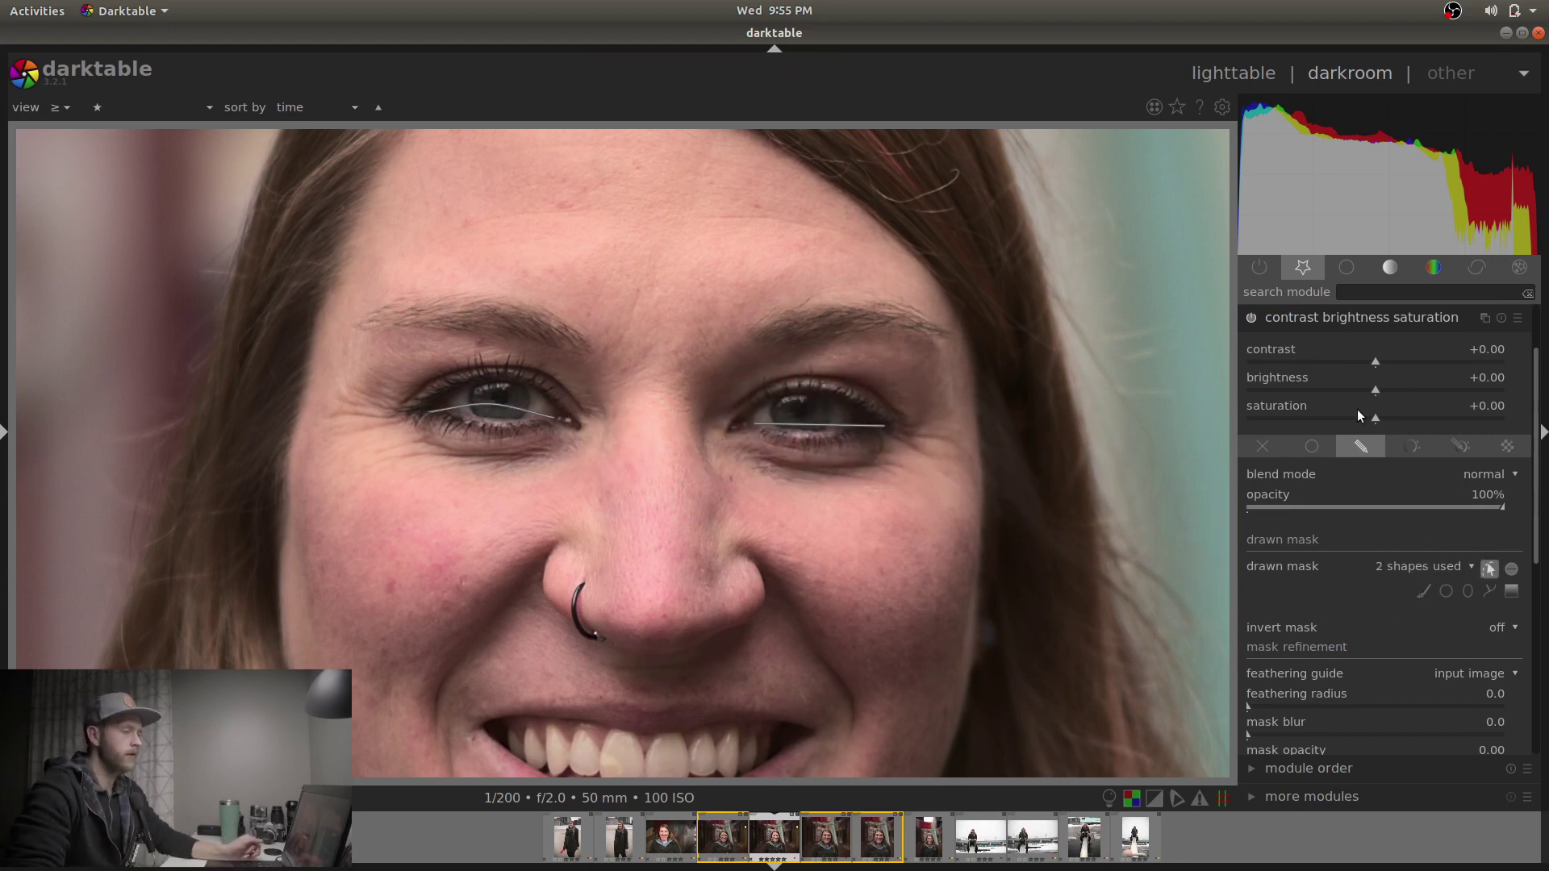
Hide the mask outlines and lower the eye-area contrast to -0.10, testing brightness at +0.06.
click(1492, 571)
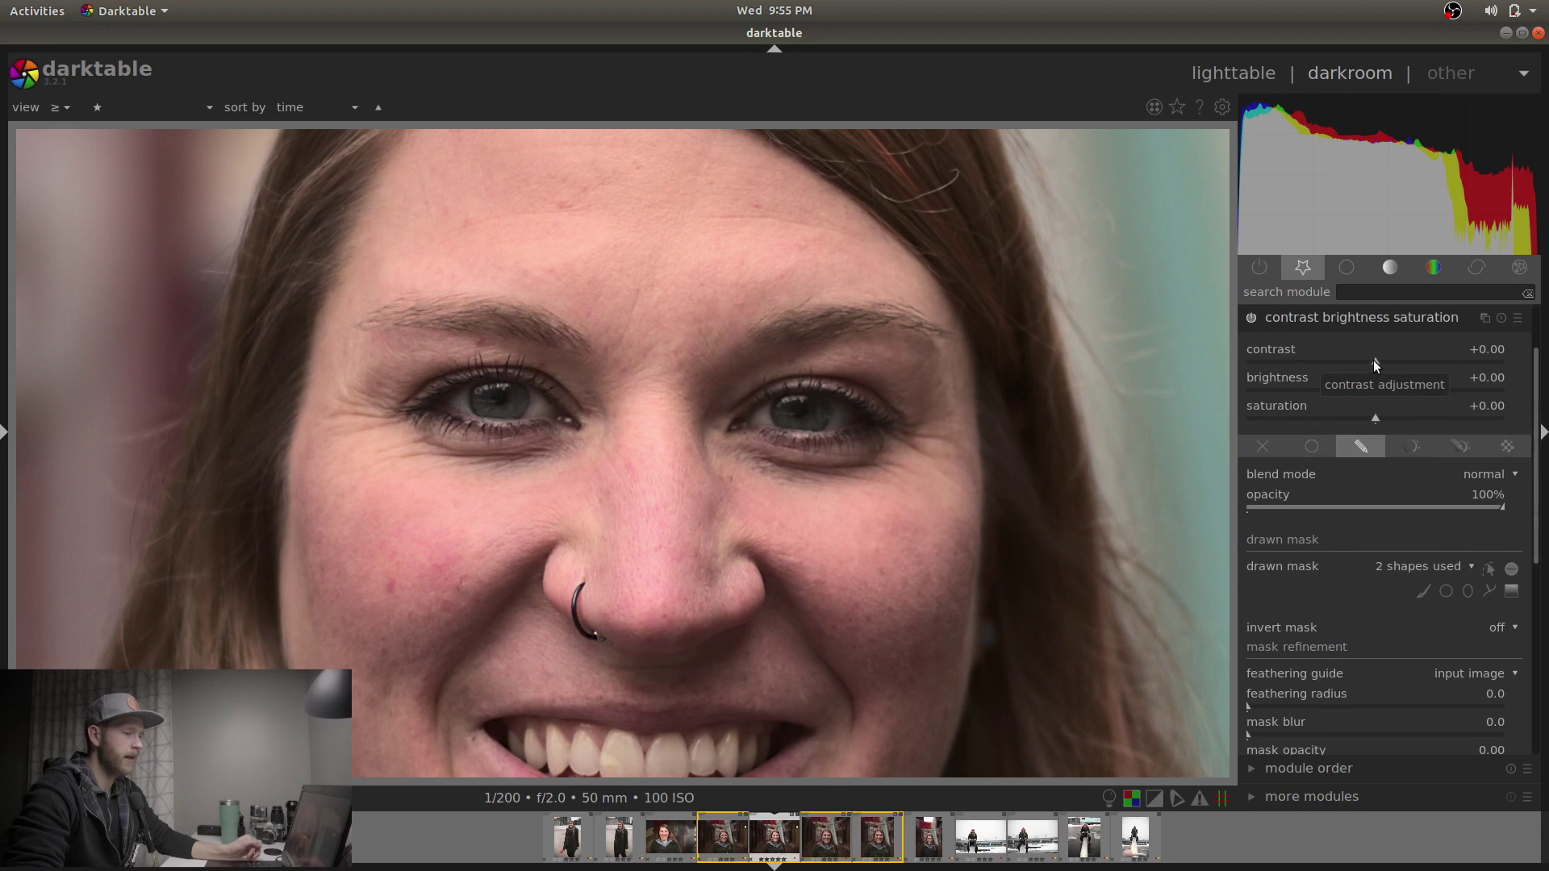
scroll(1372, 363, down, 4)
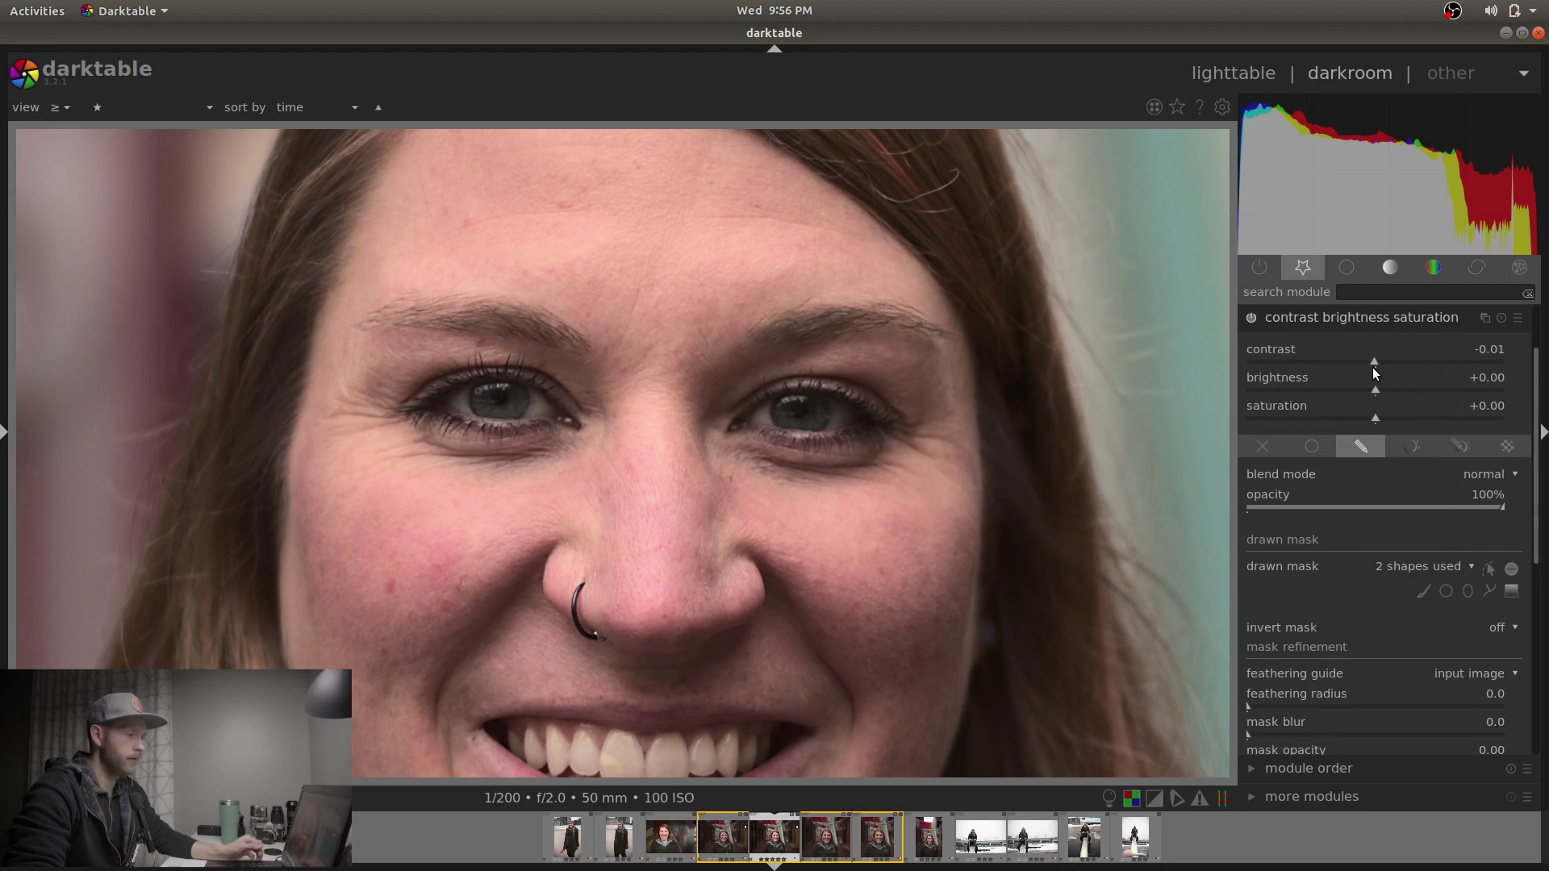
click(1251, 317)
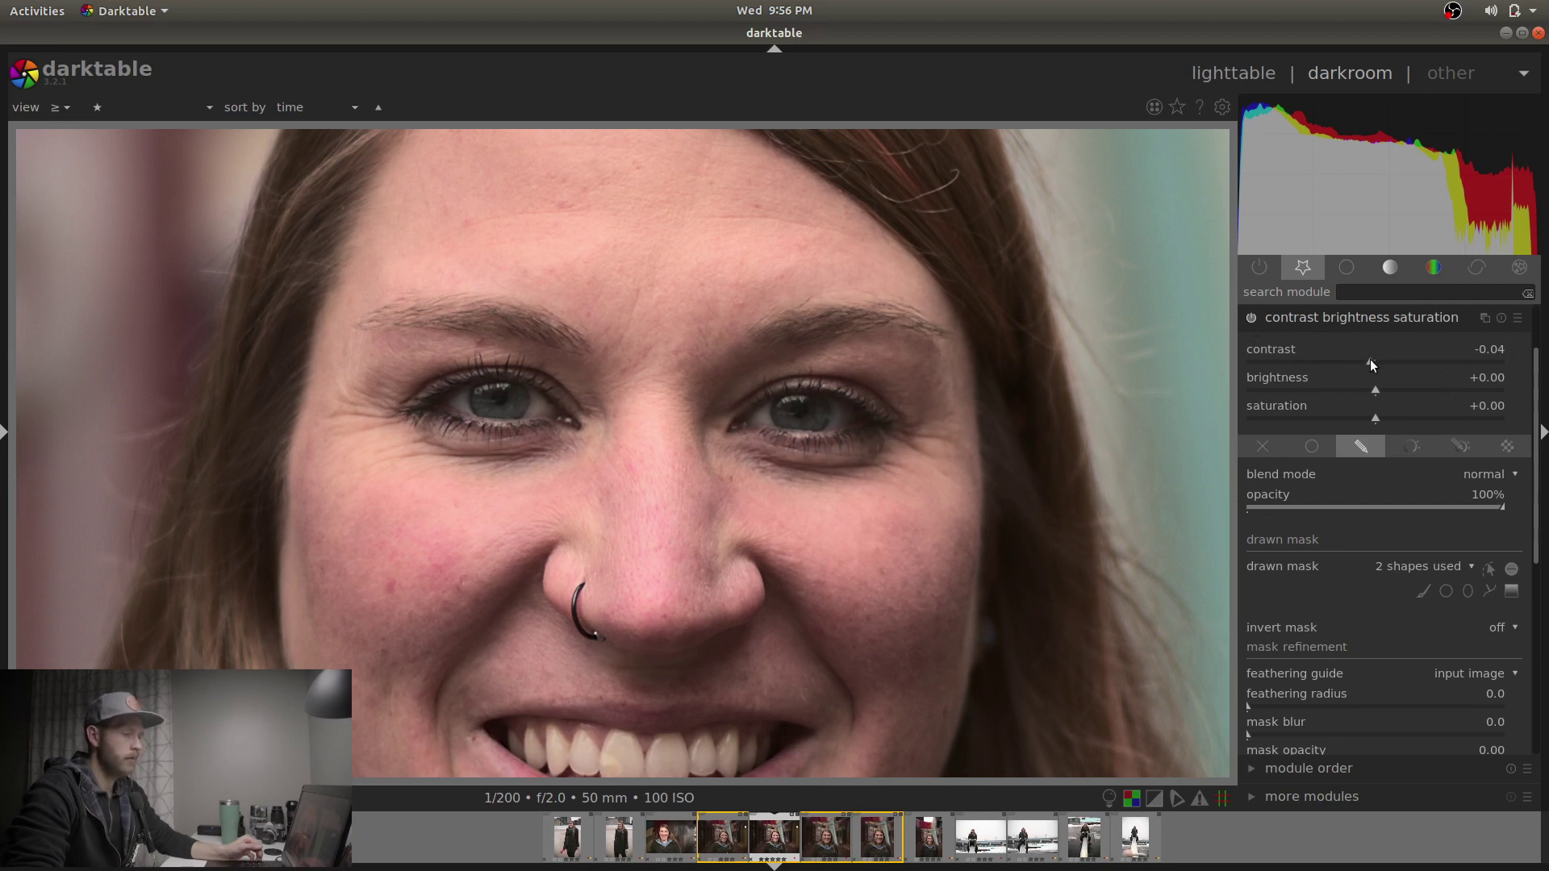
scroll(1371, 361, down, 5)
scroll(1385, 368, down, 1)
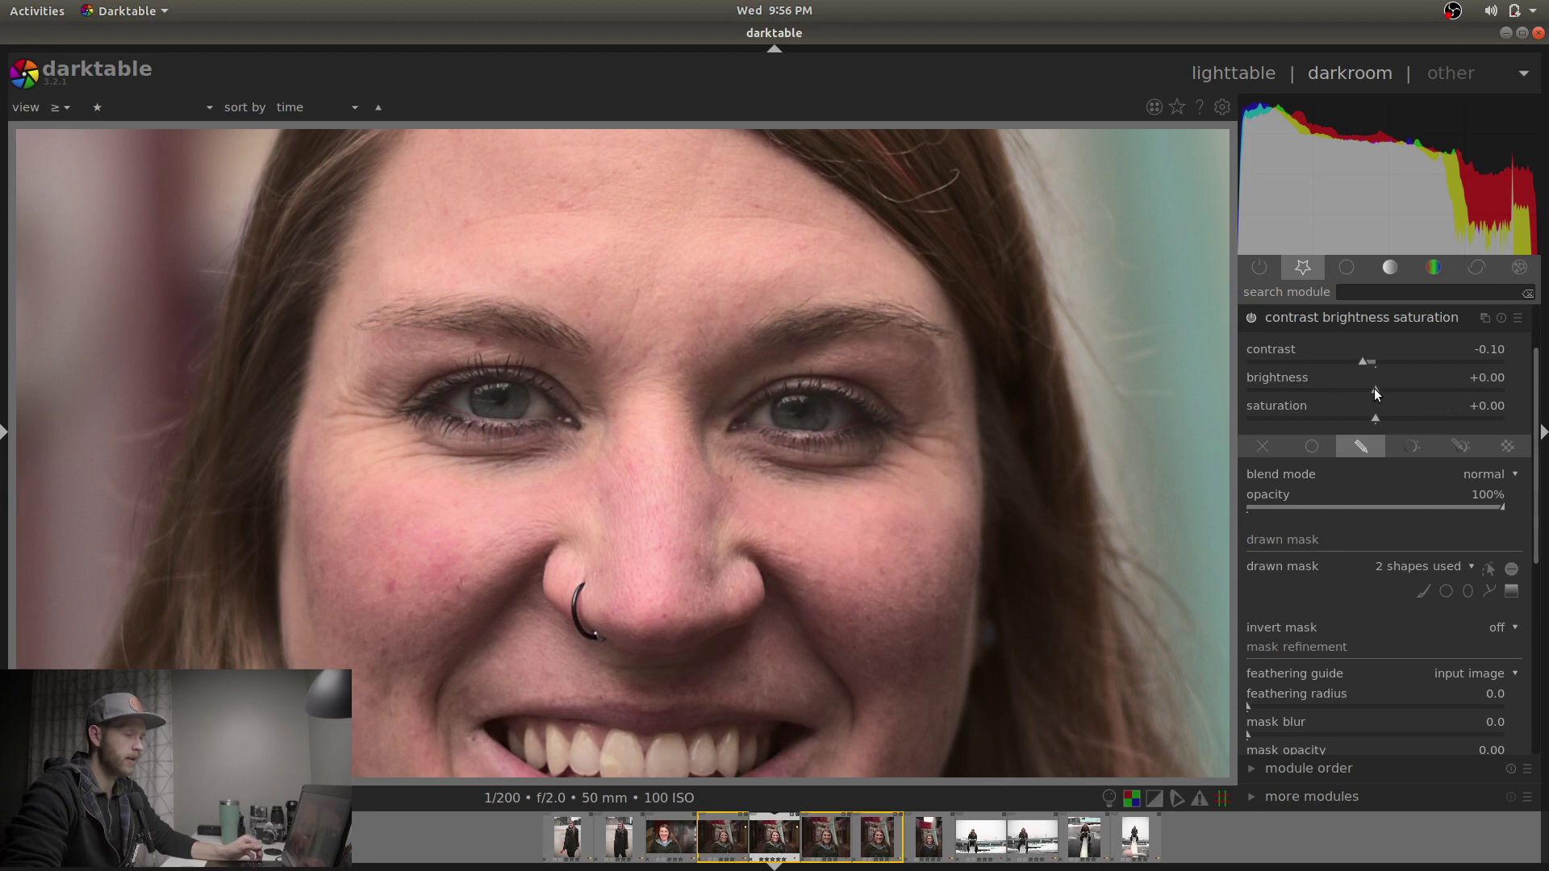
drag(1375, 389, 1382, 393)
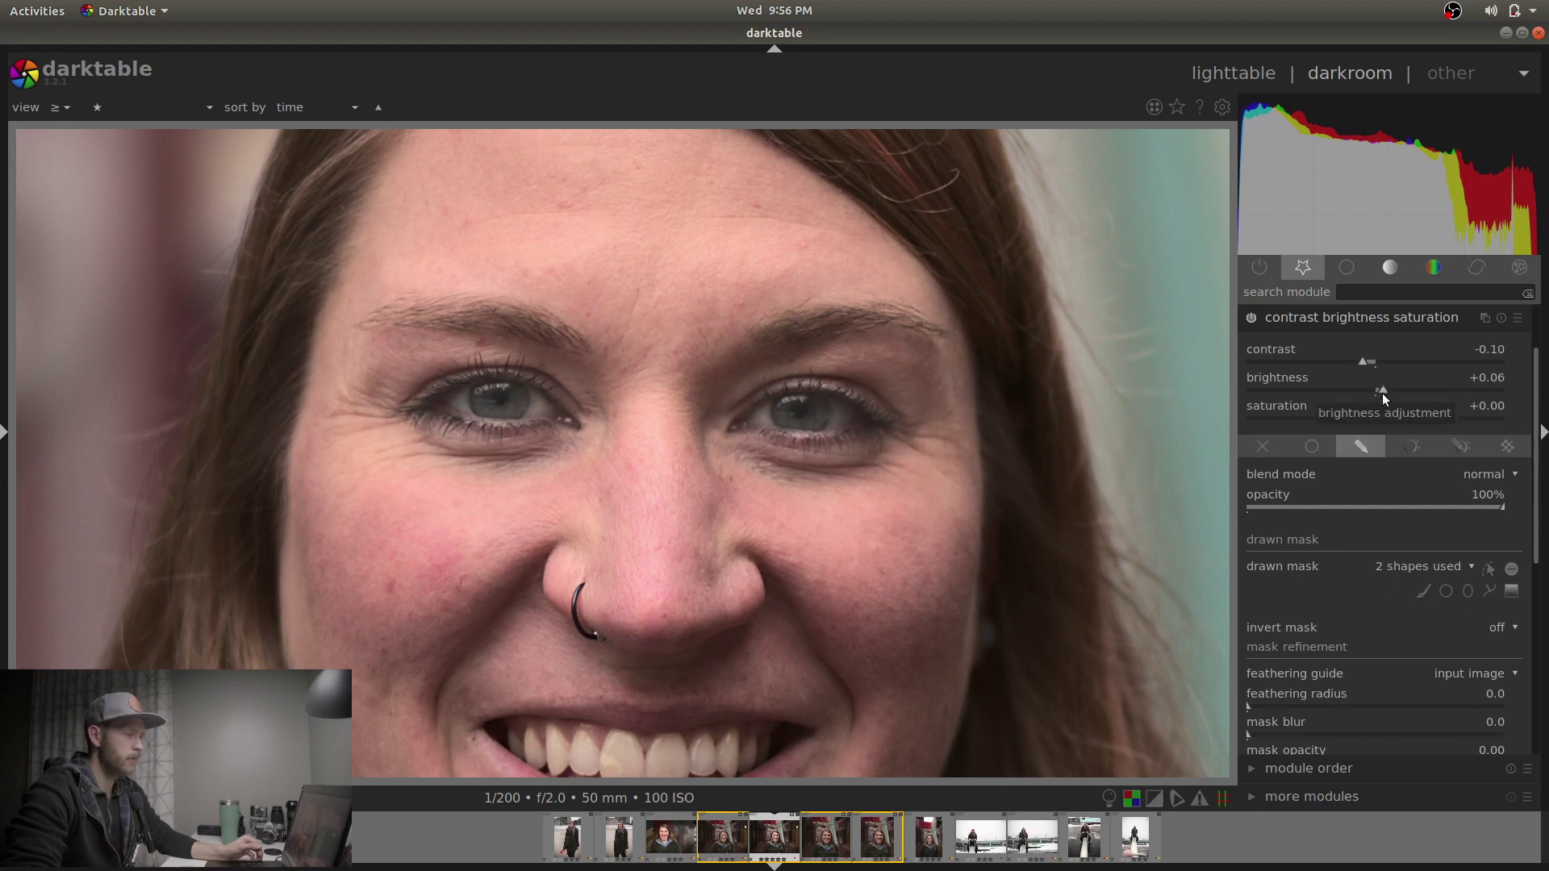
Undo the brightness increase back to +0.00 and toggle the eye adjustment to compare.
middle_click(1118, 404)
key(ctrl+z)
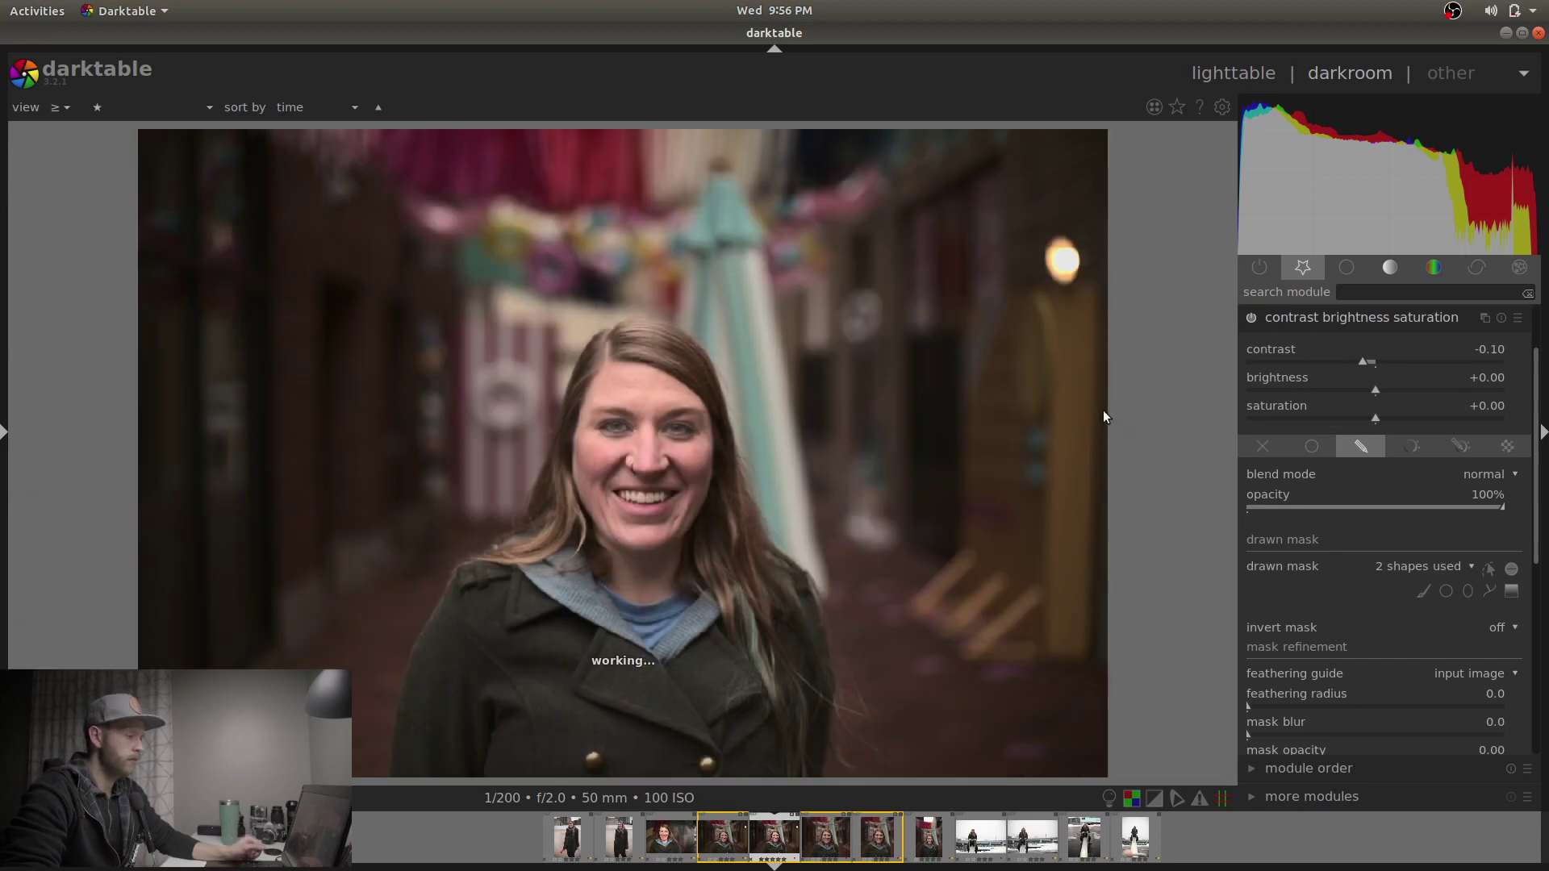
click(1252, 318)
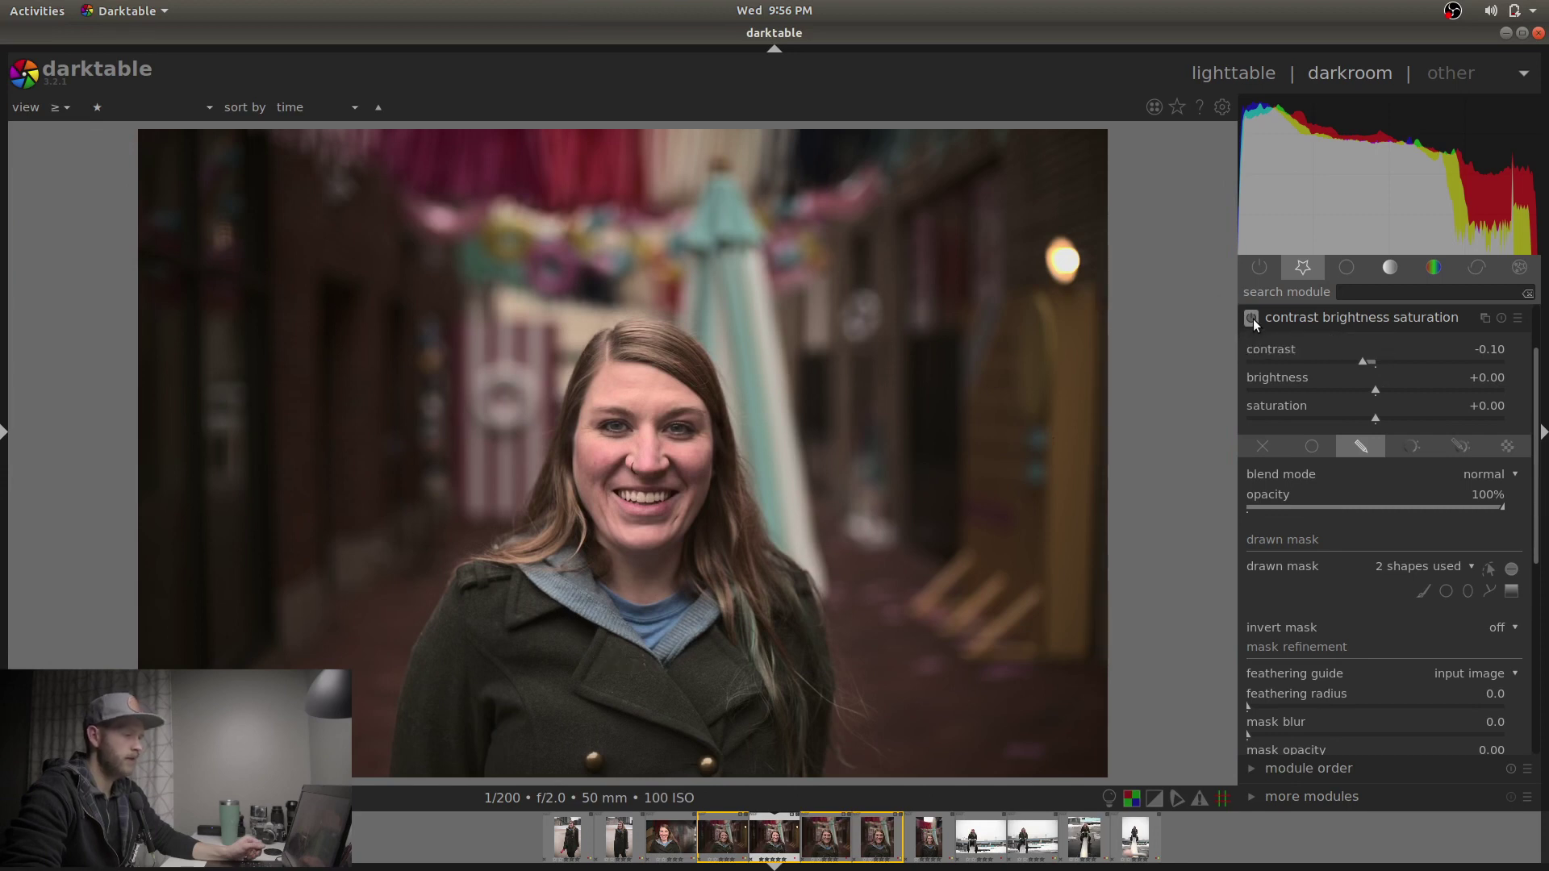
Enter contrast -0.05 precisely, then lower it further to -0.08.
right_click(1362, 362)
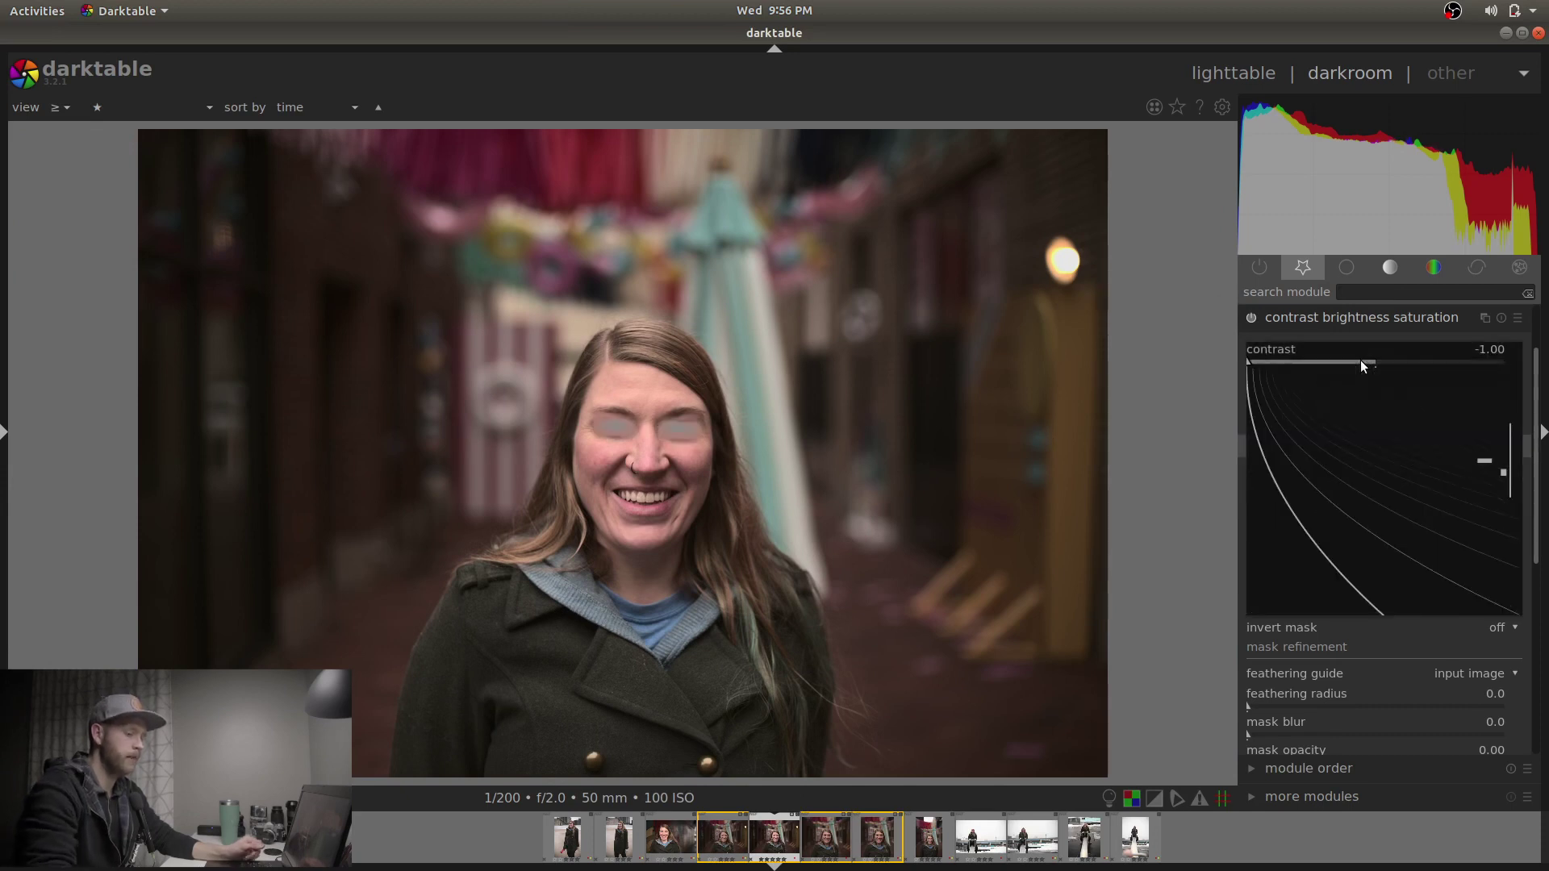
text(-.05)
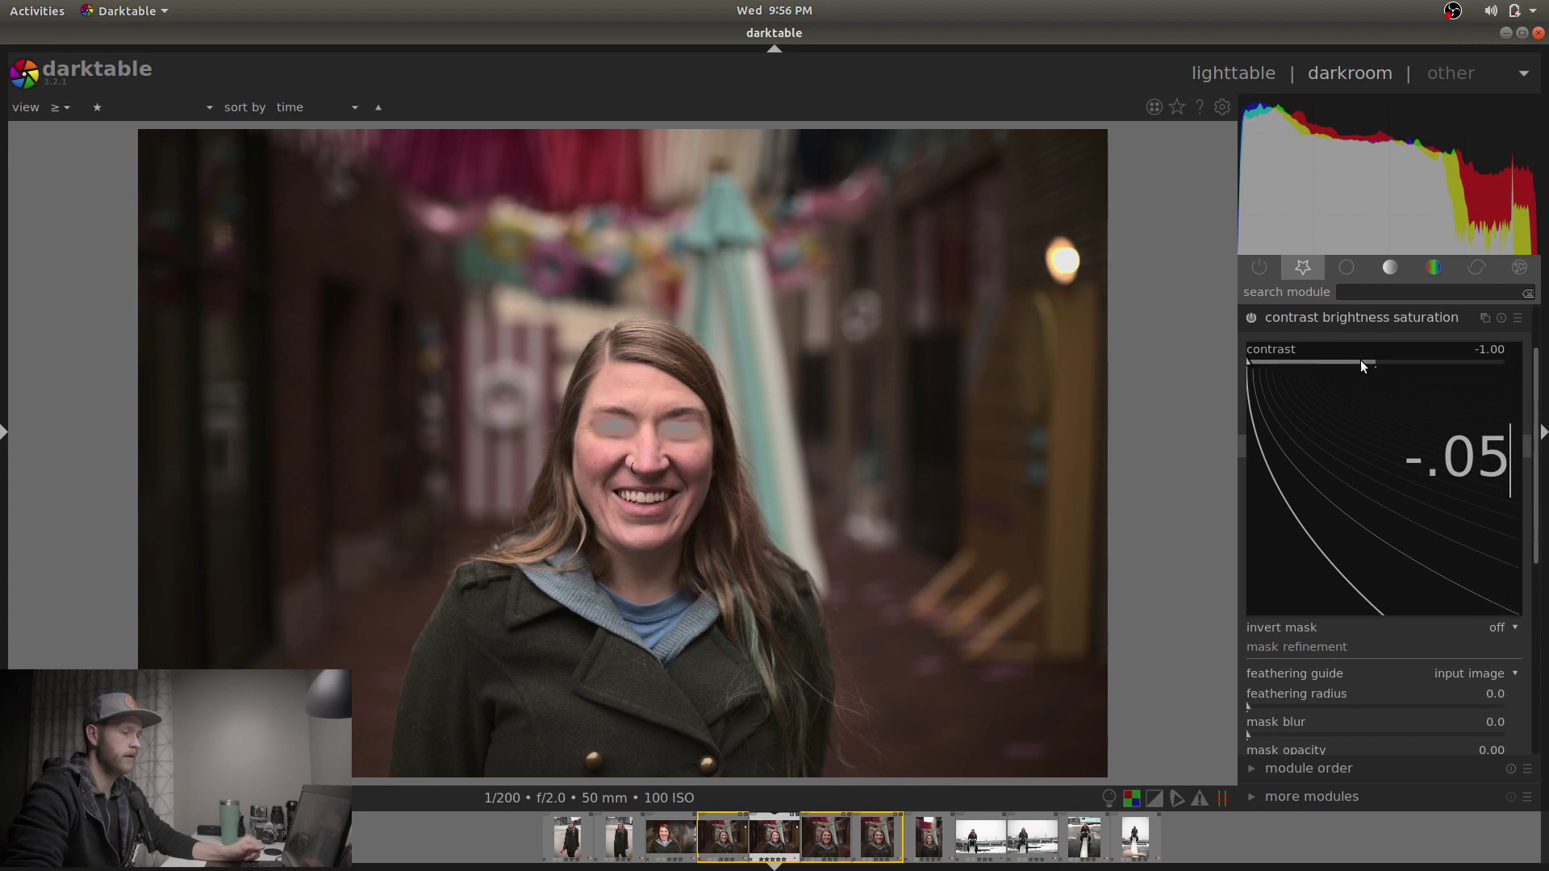
key(Return)
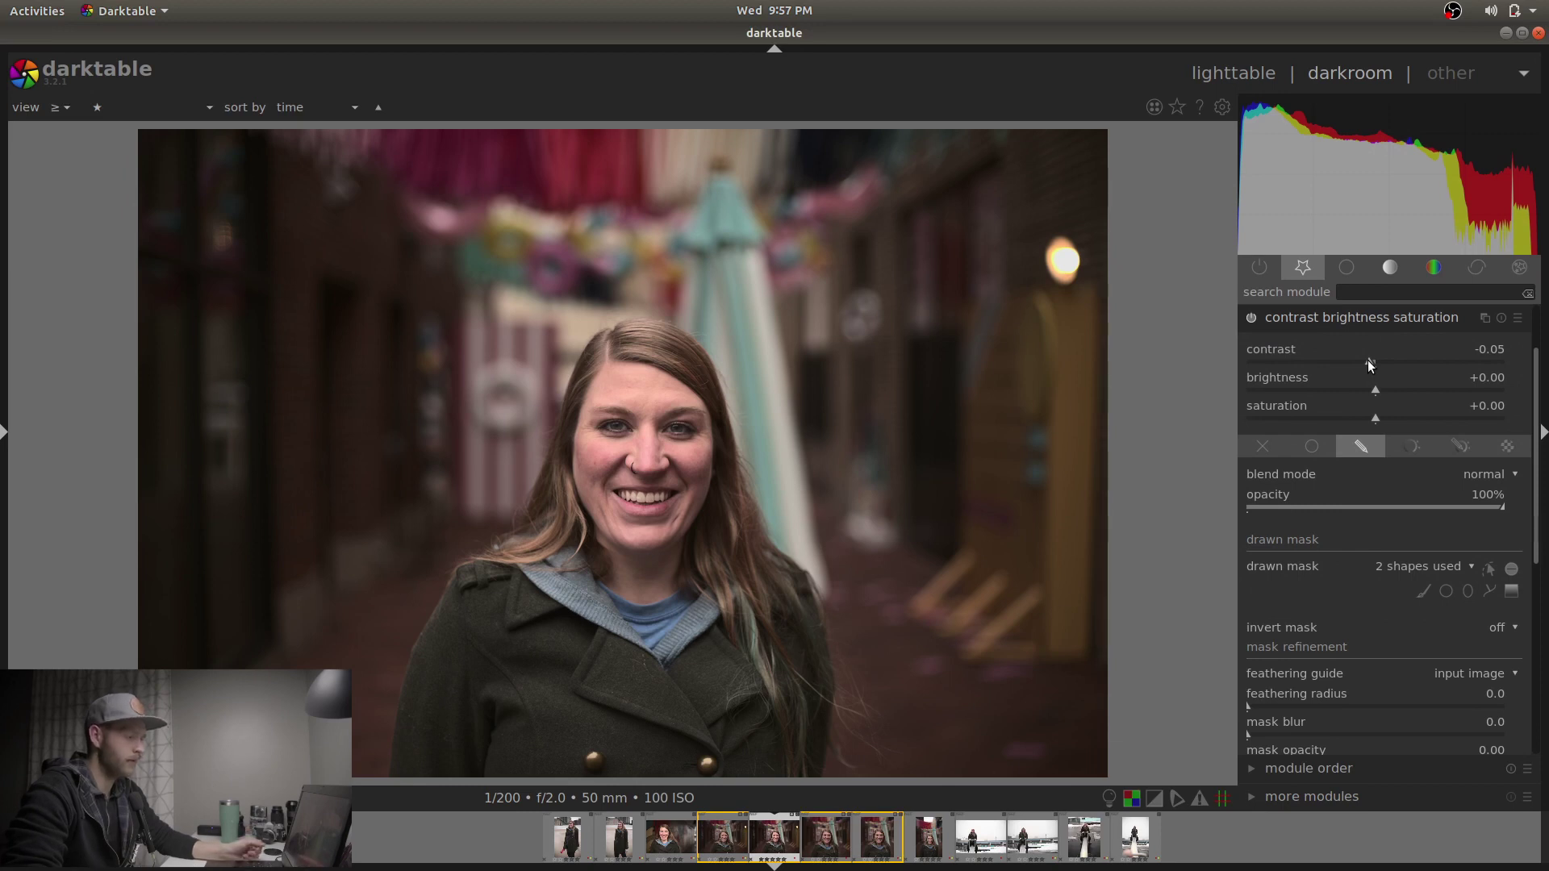
scroll(1367, 360, down, 3)
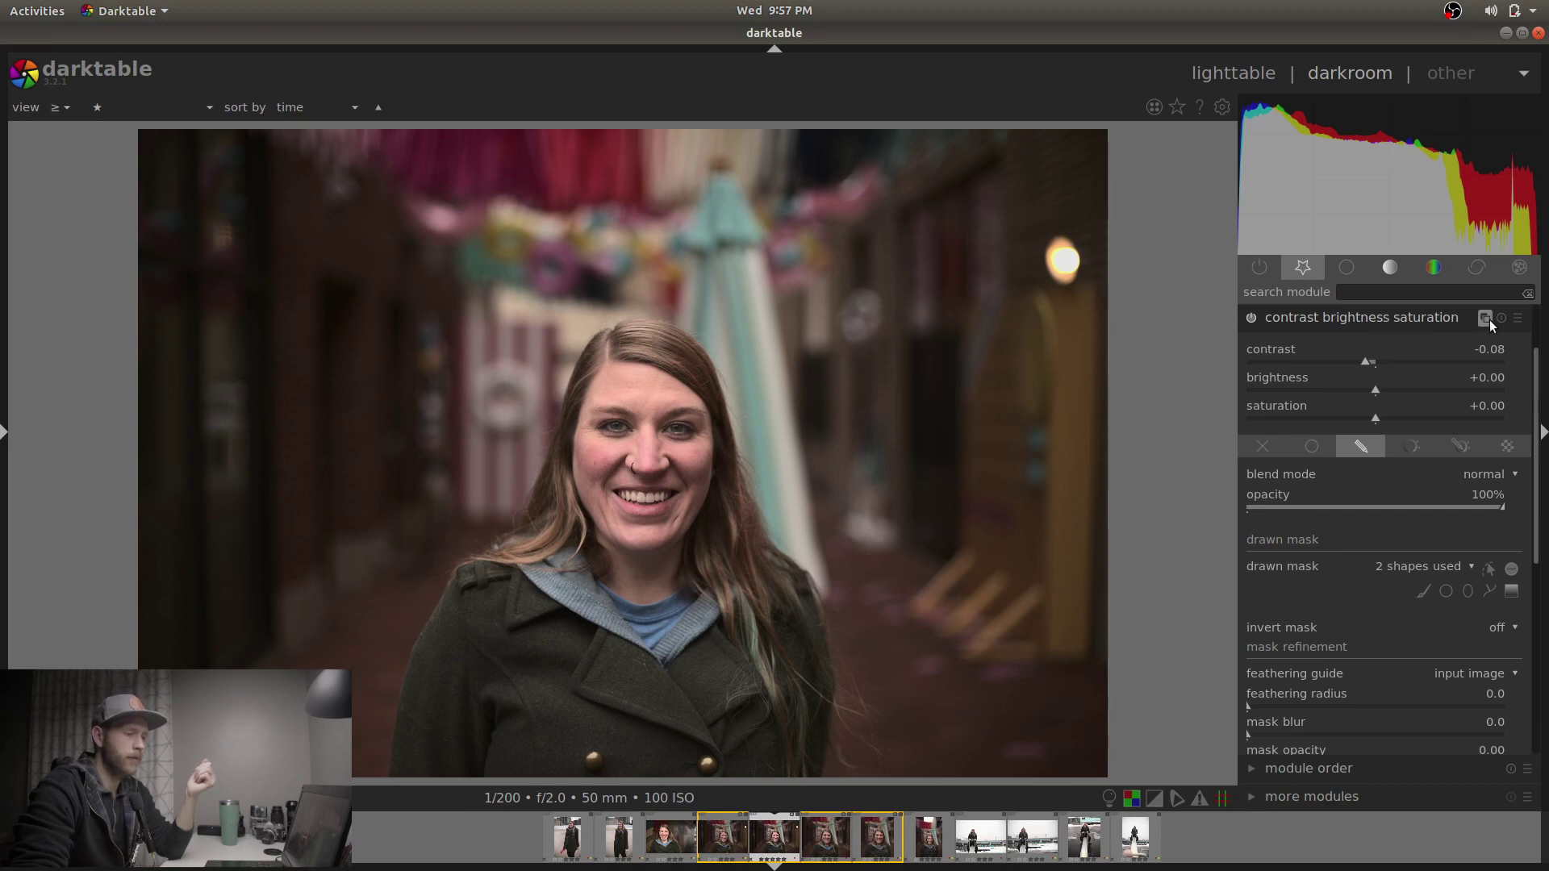
scroll(1394, 359, down, 8)
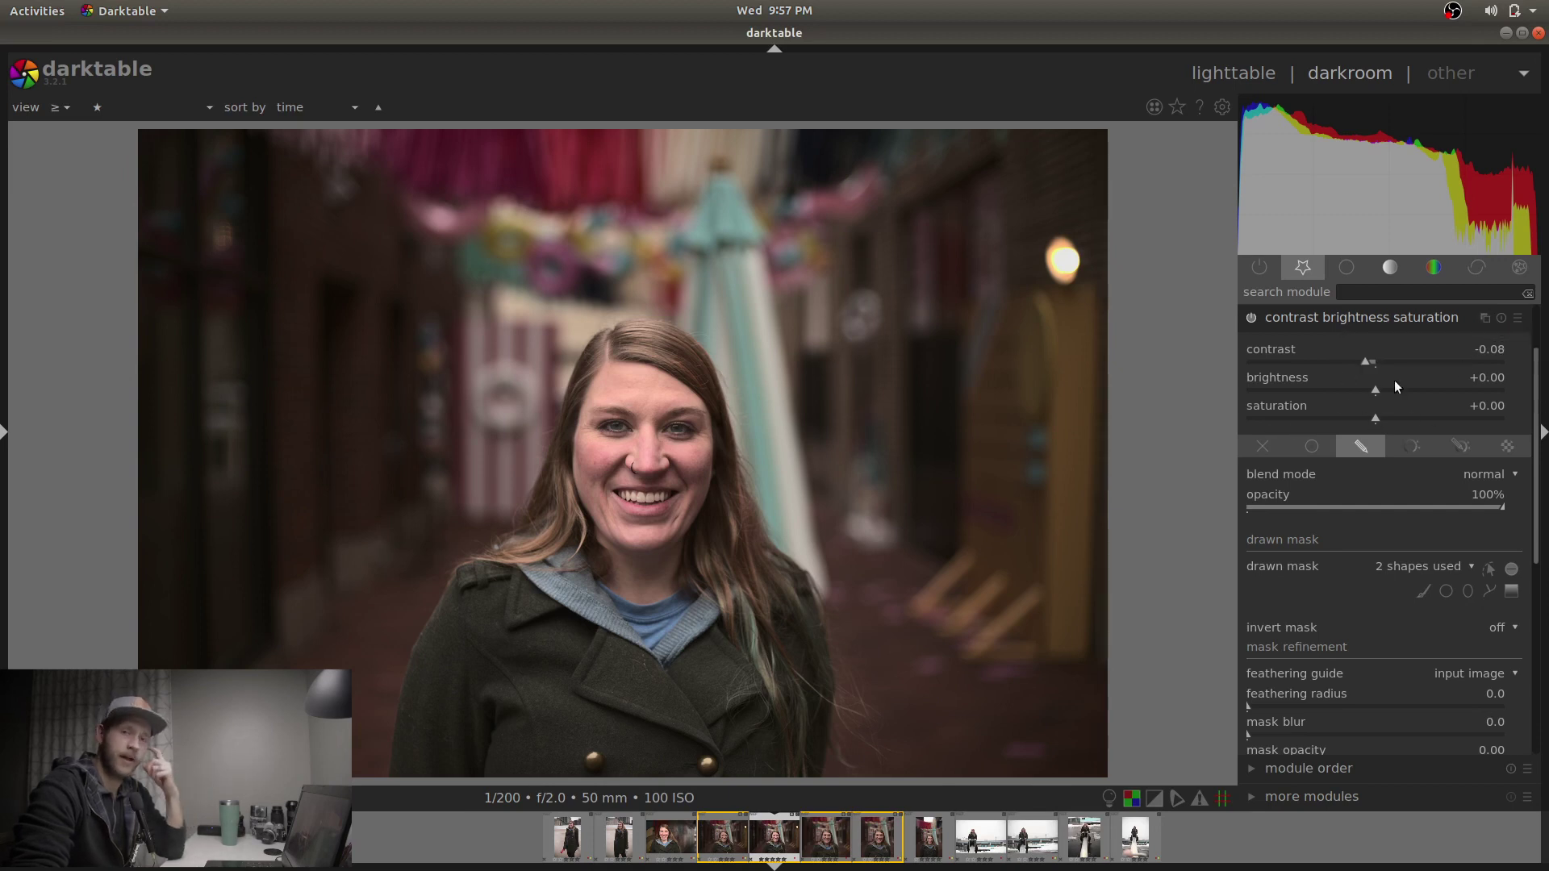
Create a trial second contrast brightness saturation instance, test its saturation, then delete it and collapse the module.
click(1484, 322)
click(1470, 331)
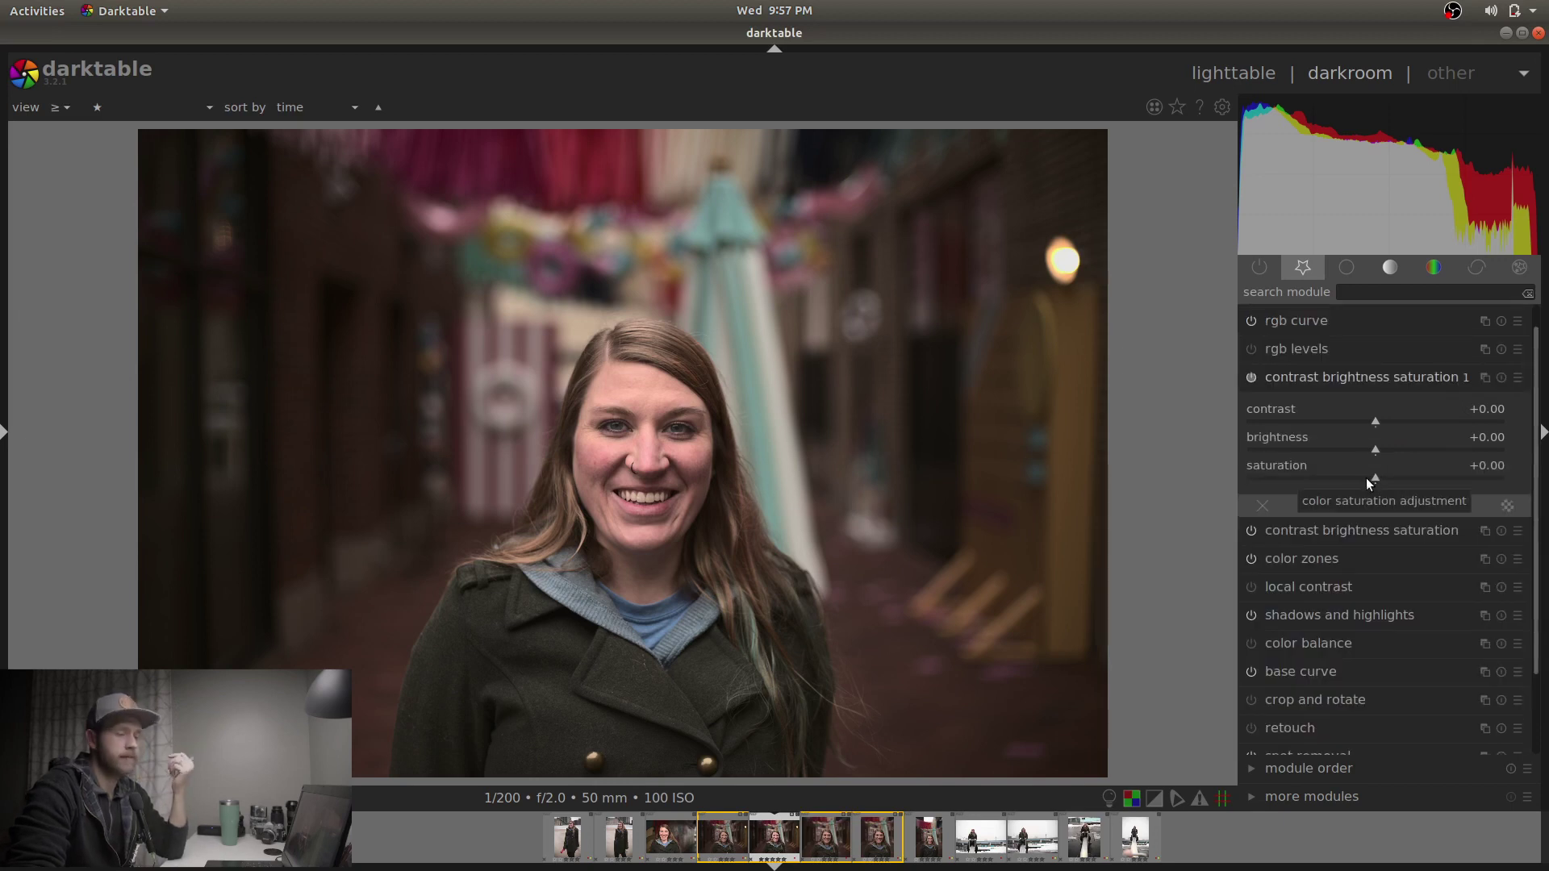
click(1367, 477)
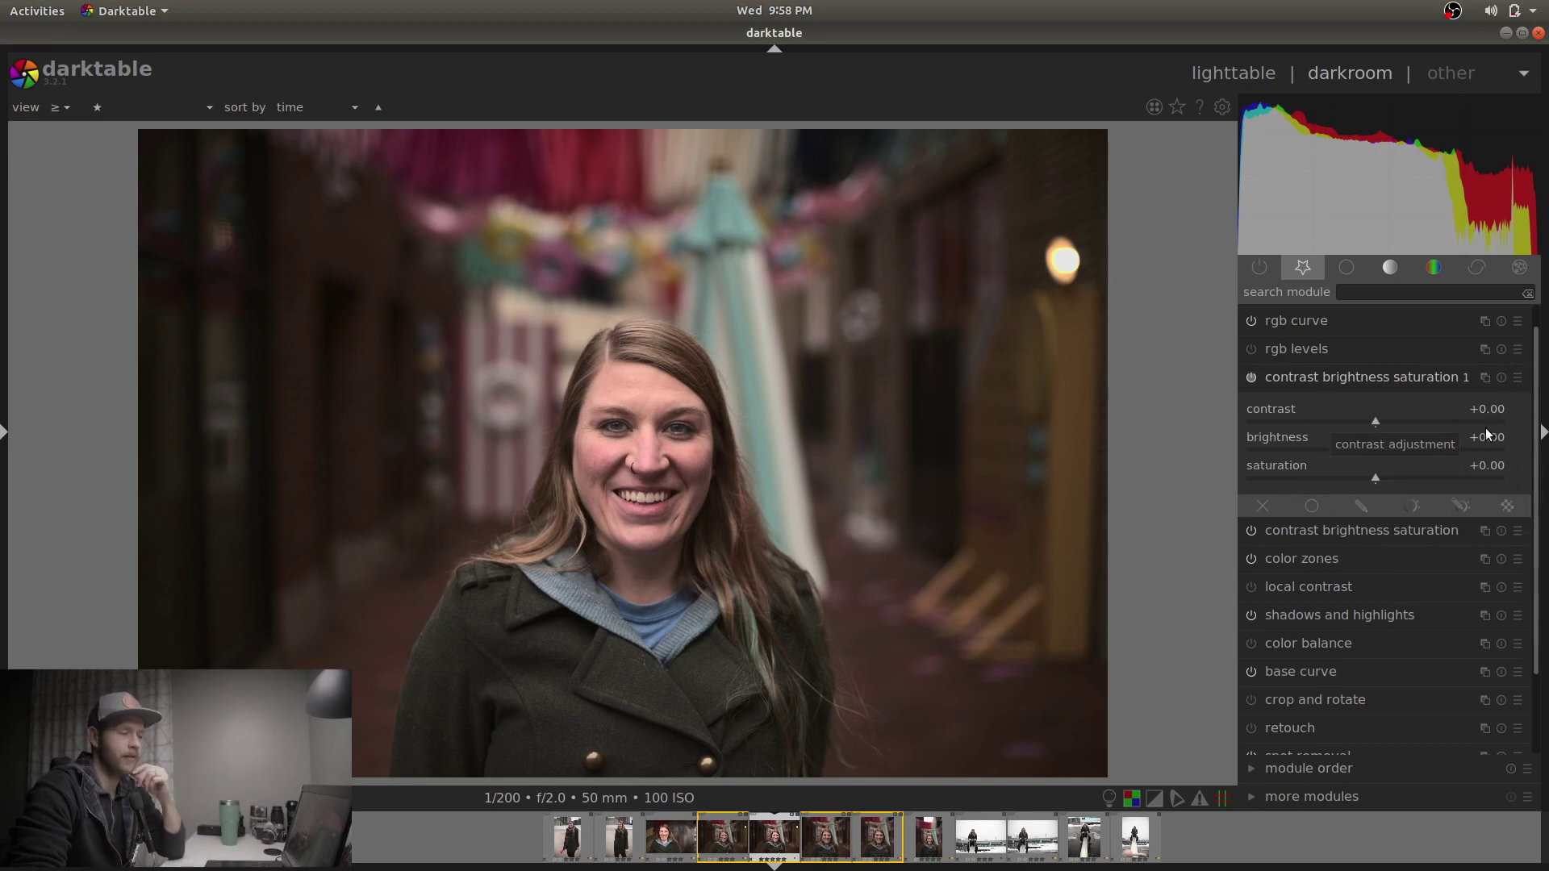
click(1484, 378)
click(1432, 458)
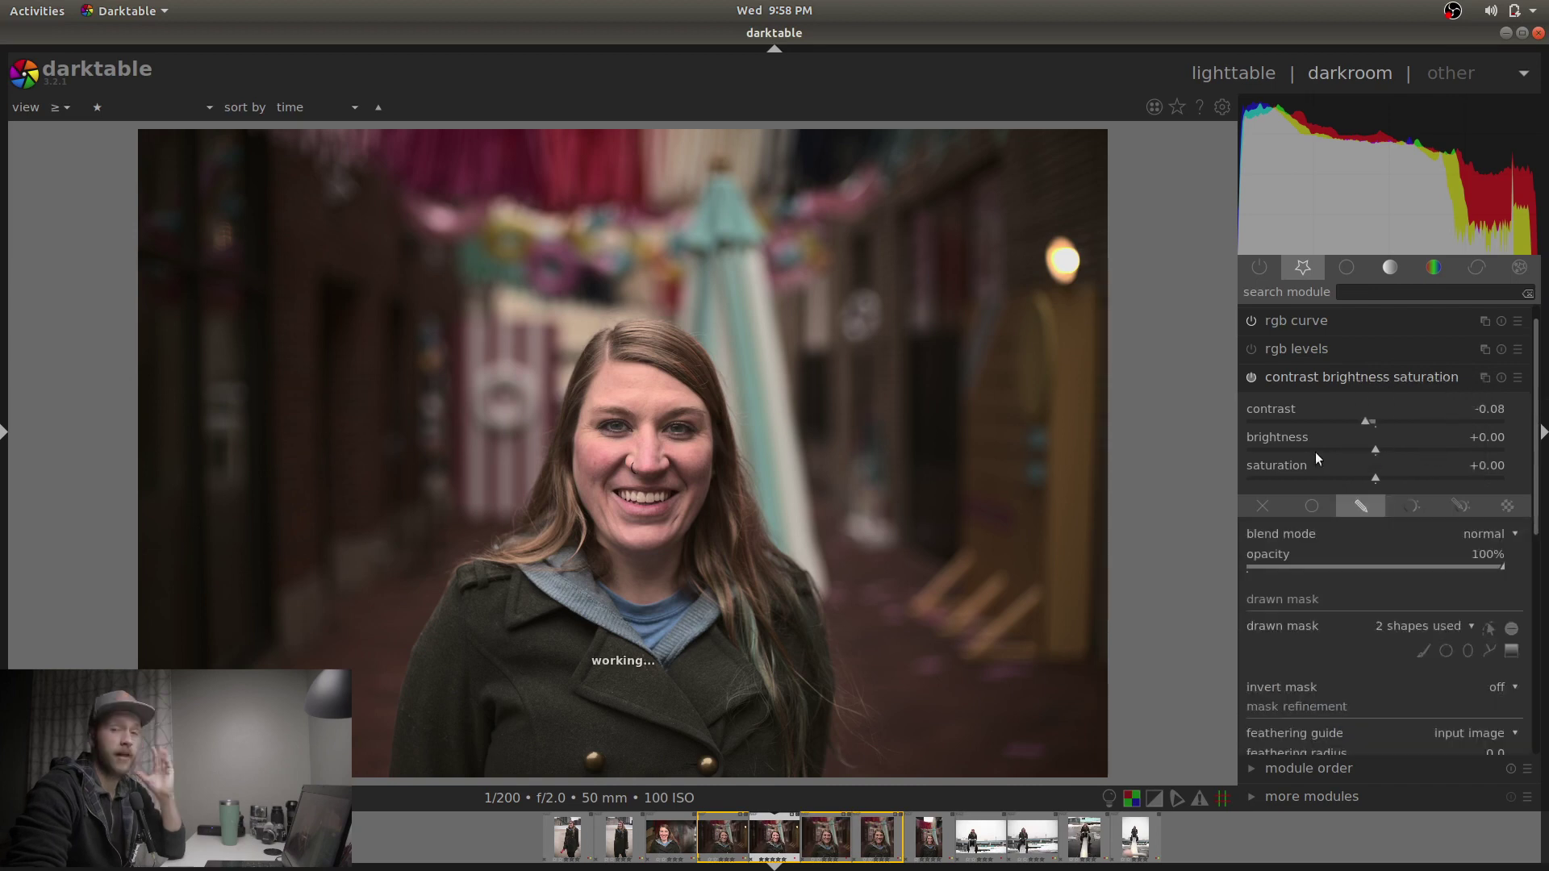
click(1365, 379)
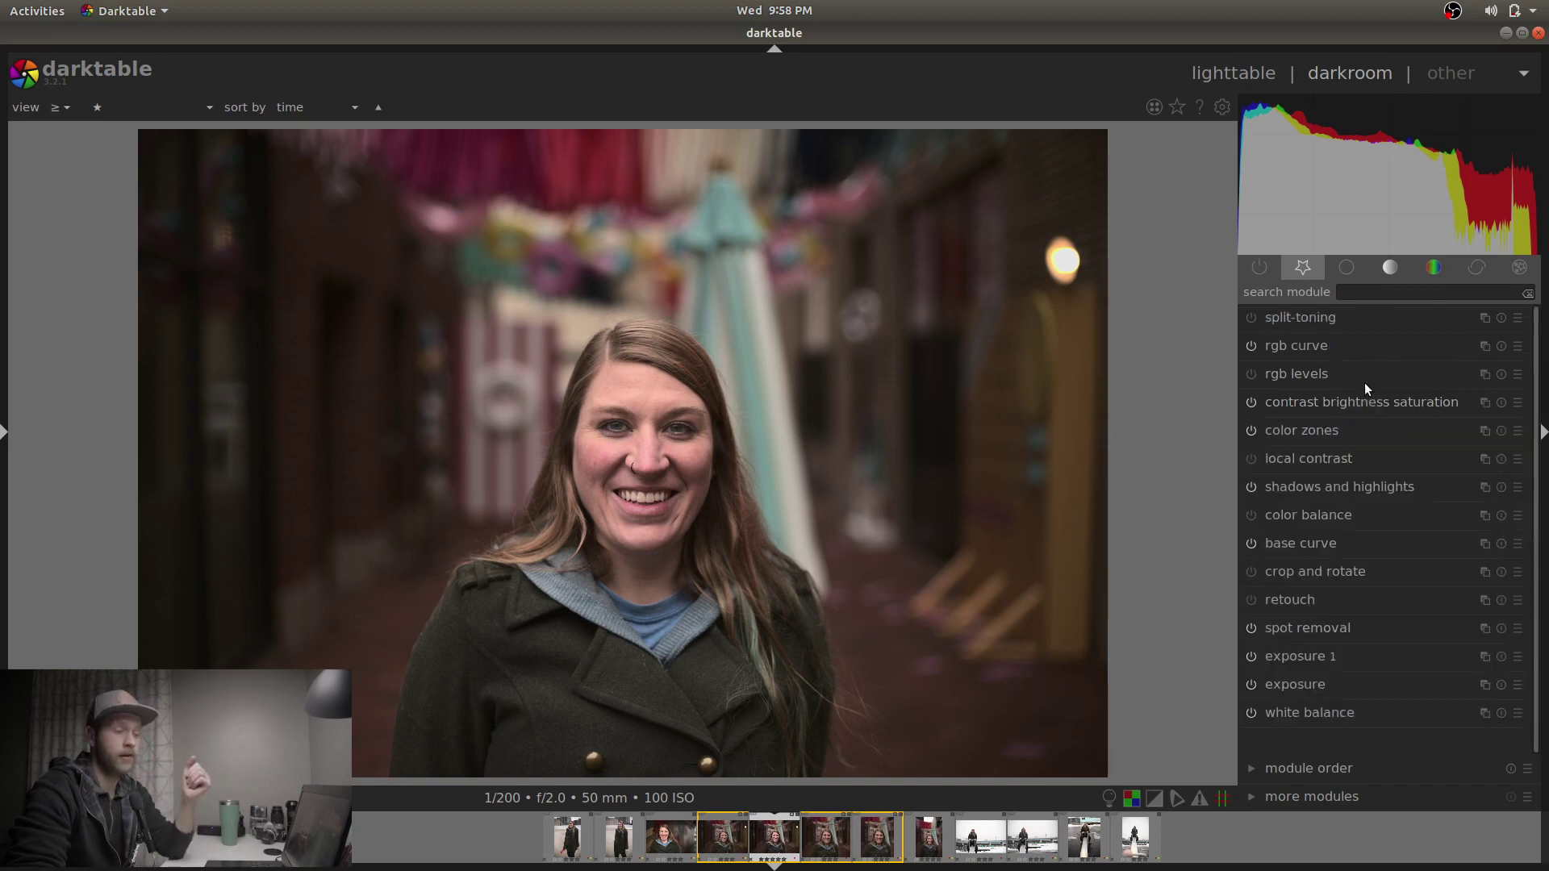